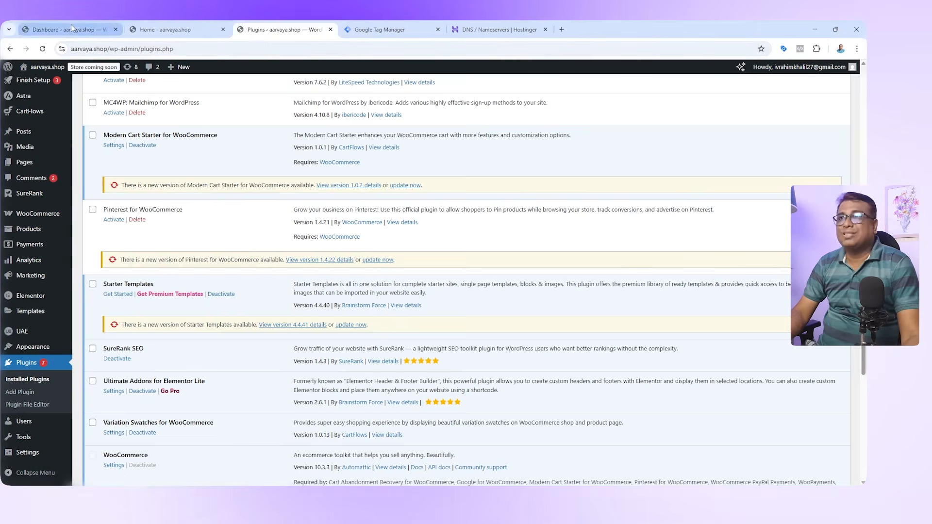
# - Switch to Google Tag Manager and review the IK Digital account's containers in the all-accounts overview
pyautogui.click(394, 27)
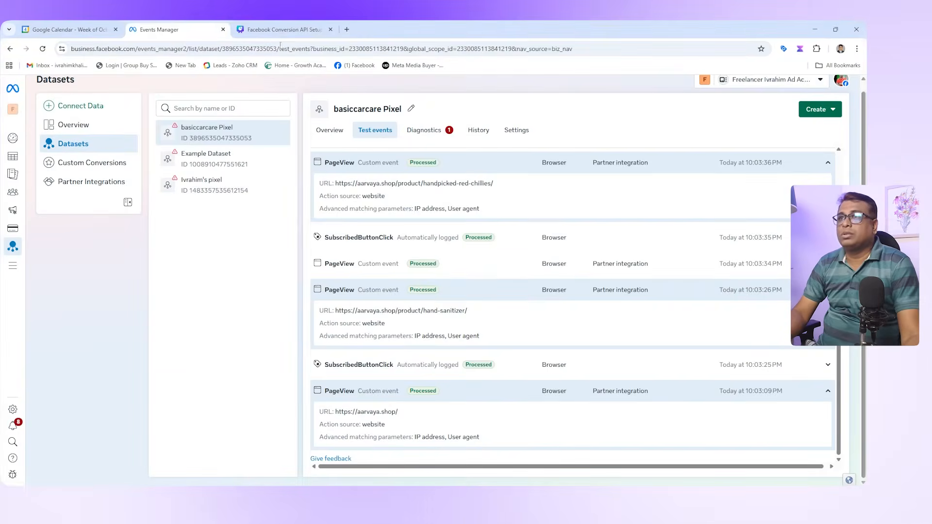
pyautogui.click(284, 30)
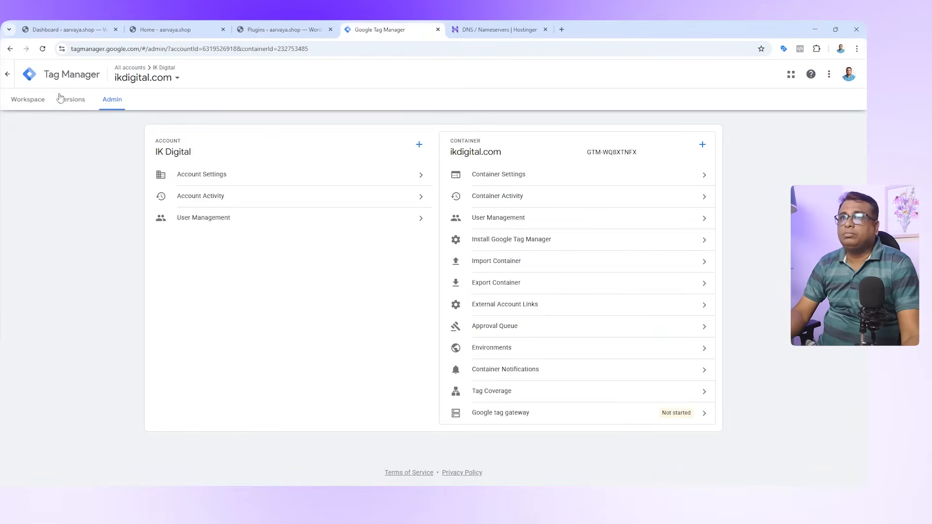
pyautogui.click(29, 74)
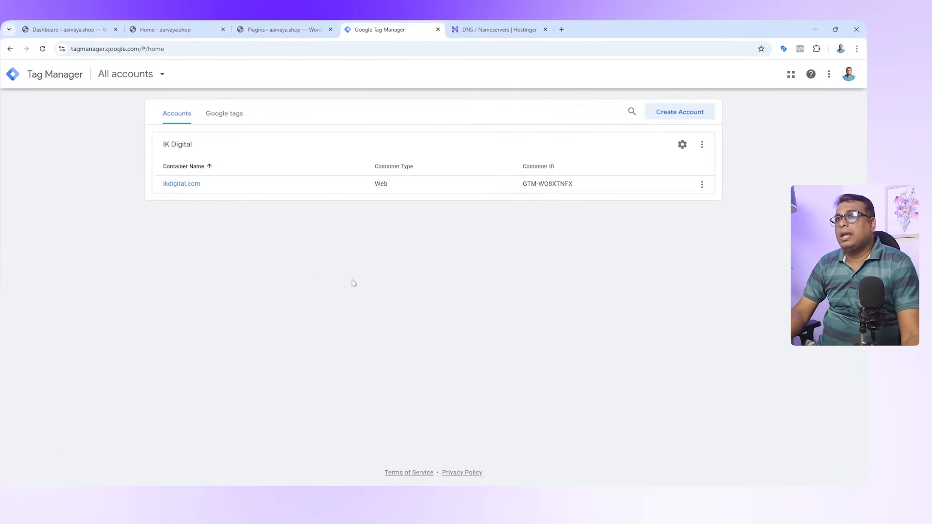
pyautogui.moveTo(163, 147); pyautogui.dragTo(193, 146)
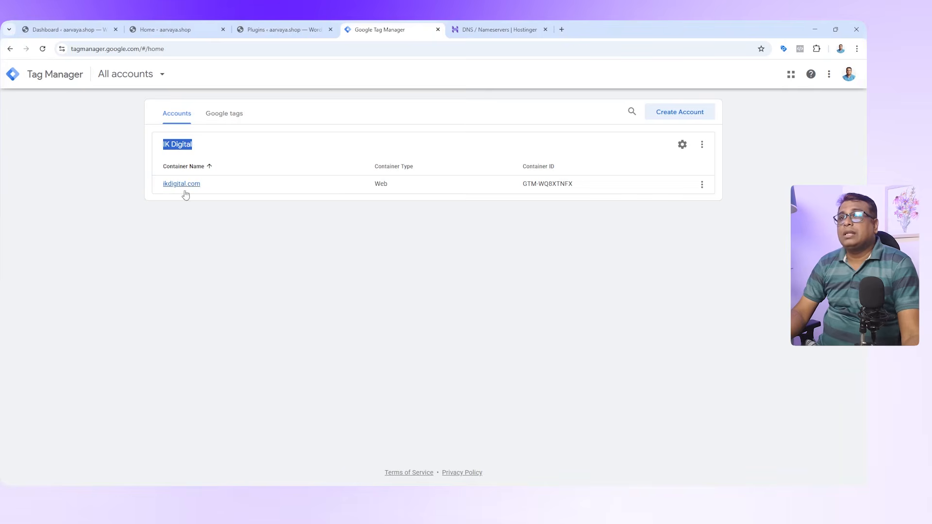
pyautogui.click(240, 146)
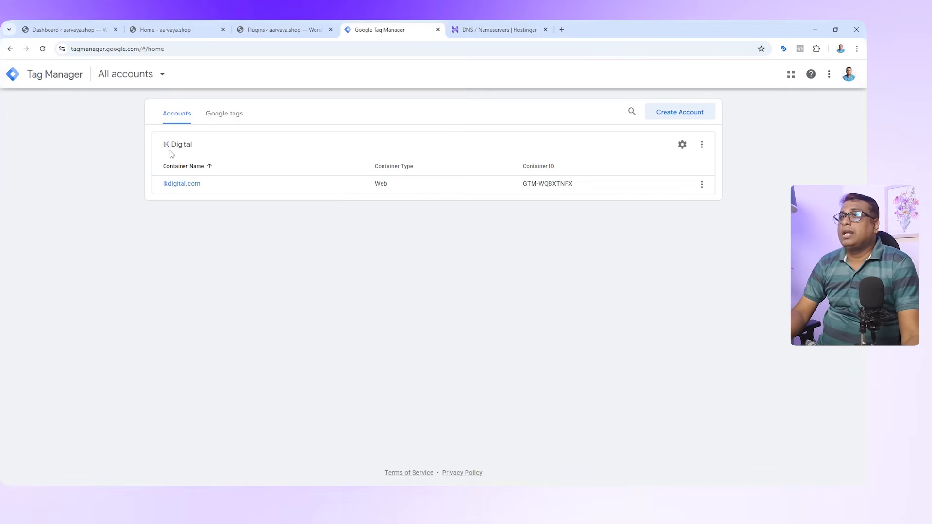
# - Create a container named "ik digital" in the IK Digital account with Server as the target platform
pyautogui.click(682, 145)
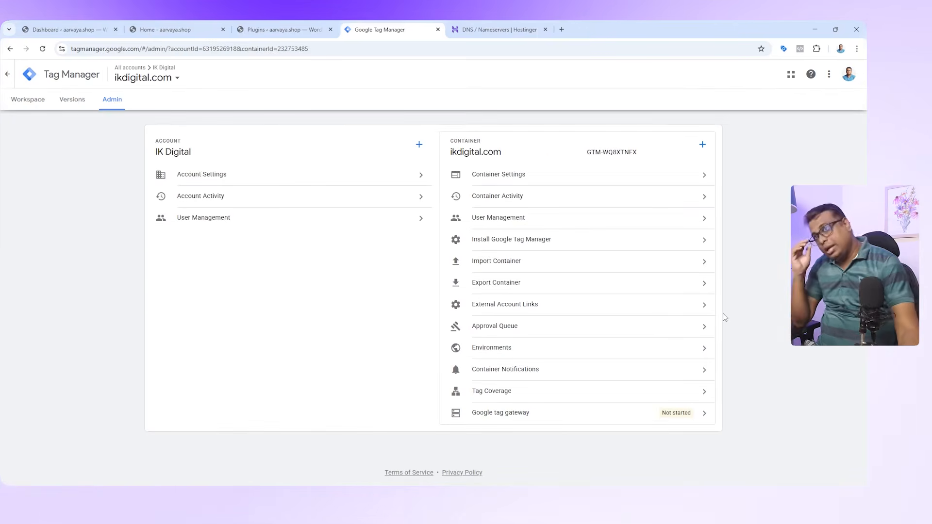
pyautogui.click(703, 147)
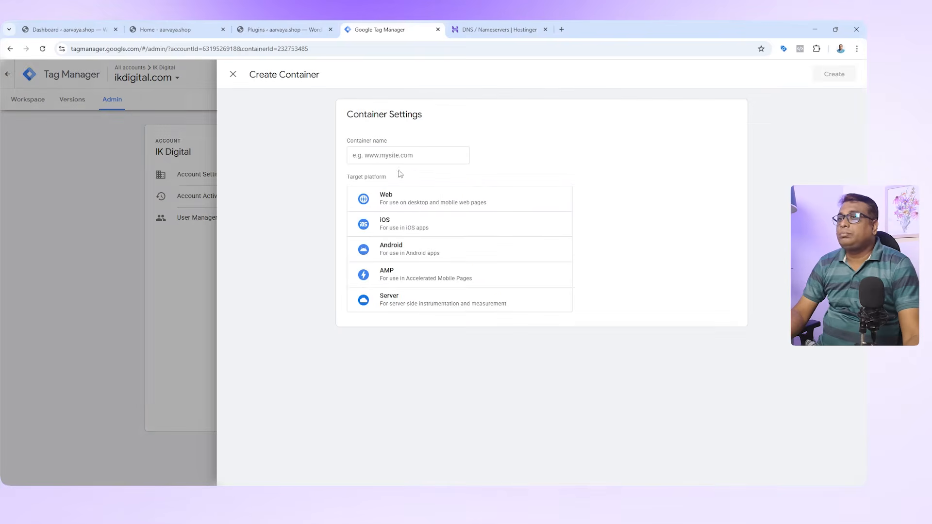
pyautogui.click(388, 155)
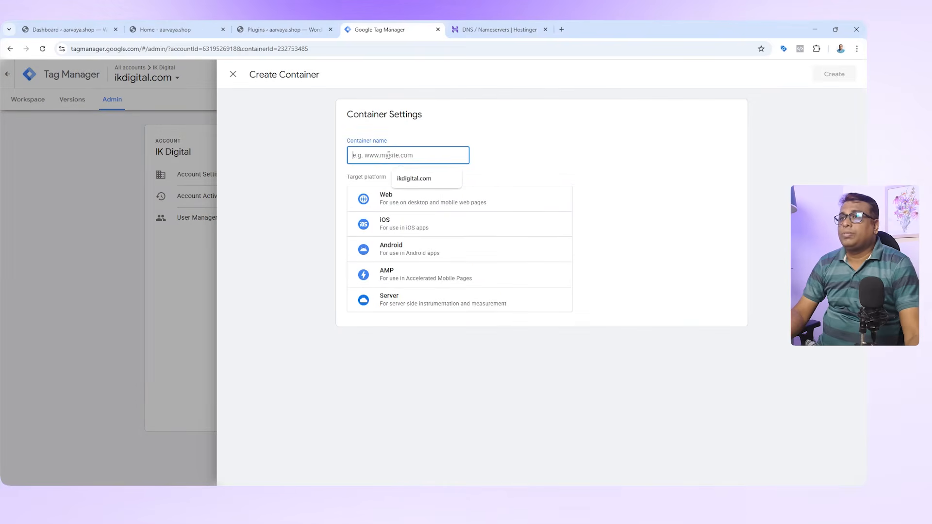
pyautogui.write('ik digital')
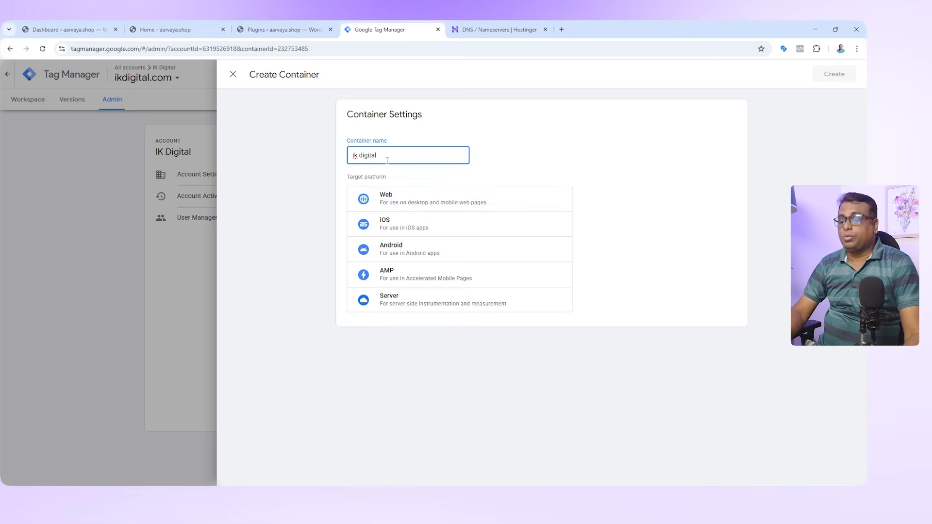
pyautogui.press('BackSpace')
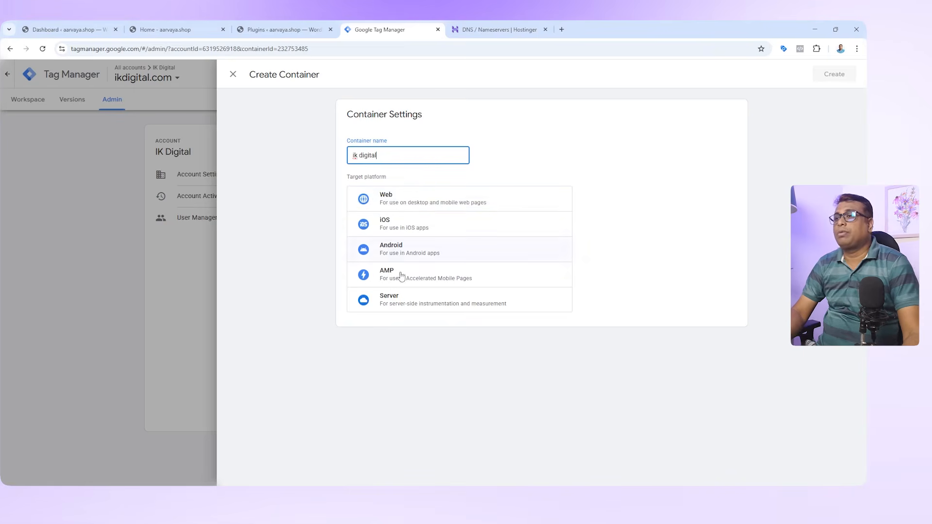
pyautogui.click(417, 306)
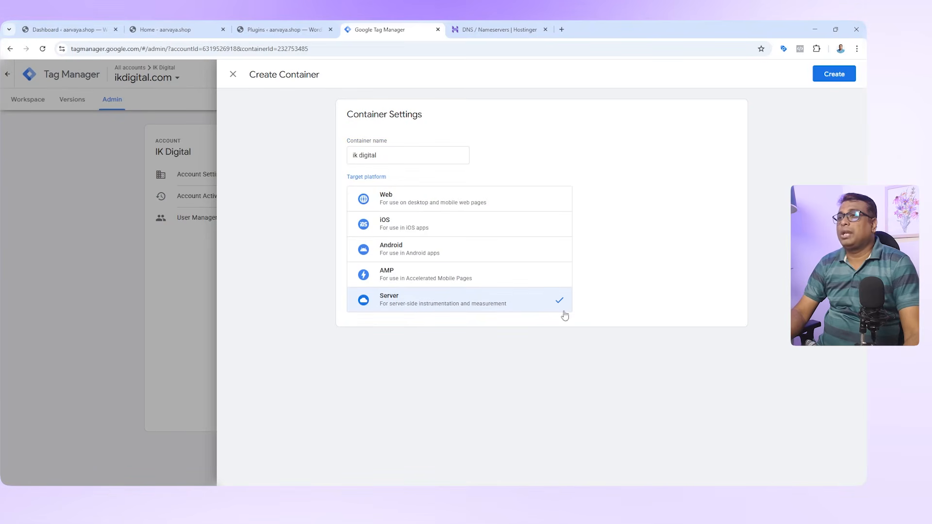
pyautogui.click(840, 75)
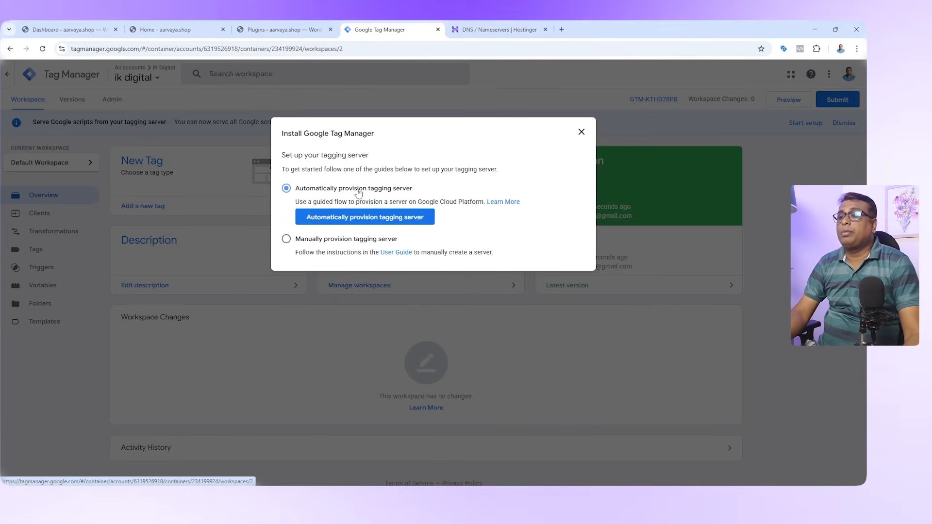
# - Examine the container config for manually provisioning the tagging server and close the installation dialog
pyautogui.click(287, 239)
pyautogui.click(367, 261)
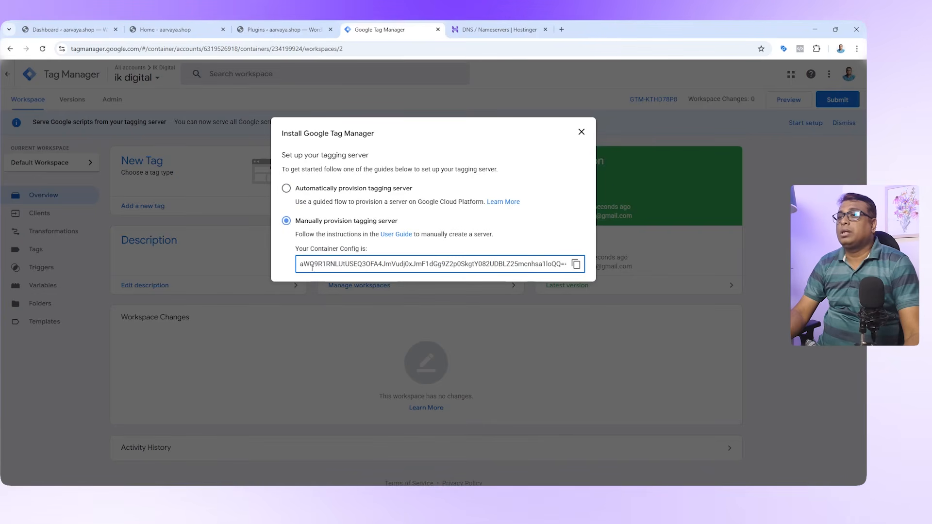
pyautogui.moveTo(304, 265); pyautogui.dragTo(566, 265)
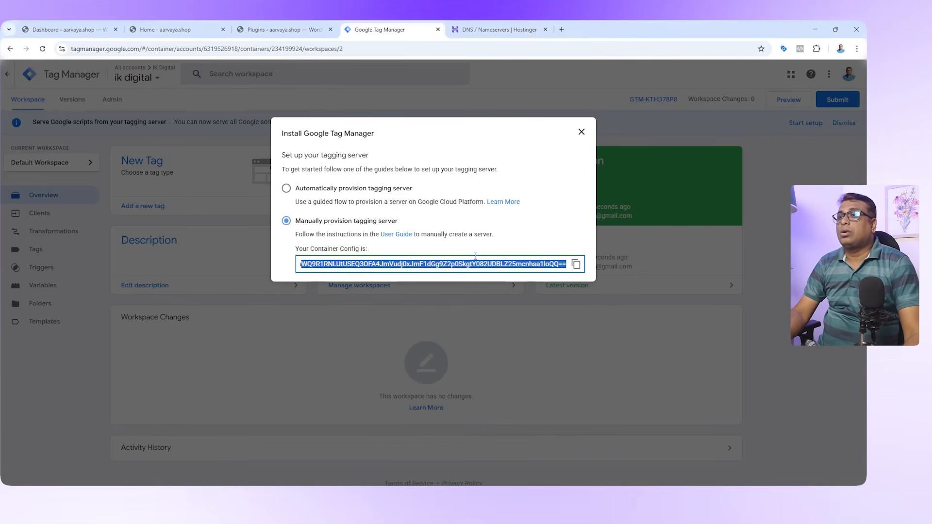
pyautogui.click(582, 132)
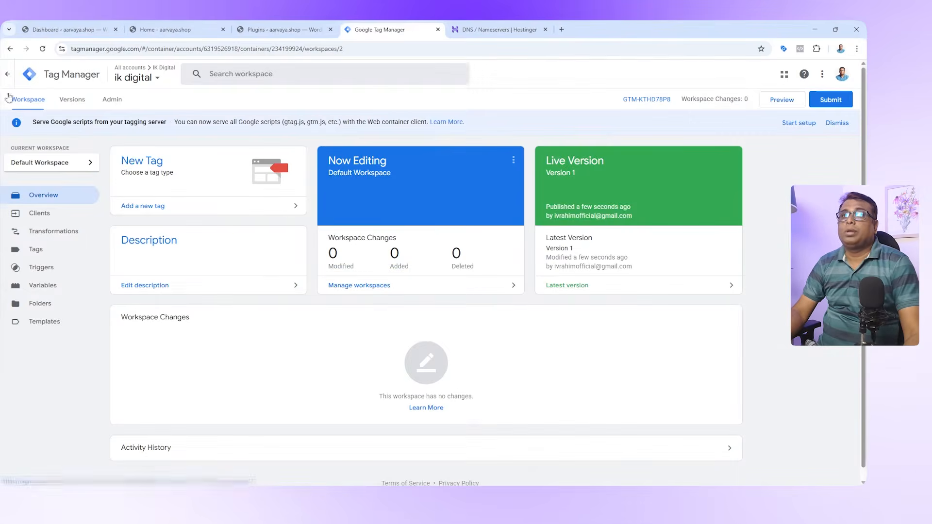
# - Return to the all-accounts overview and examine the container types listed under IK Digital
pyautogui.click(7, 74)
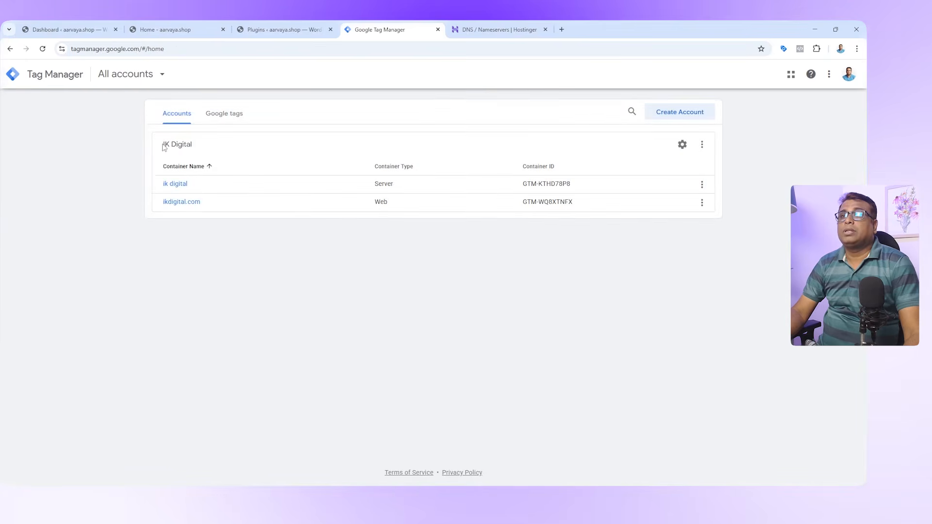
pyautogui.moveTo(171, 148); pyautogui.dragTo(195, 147)
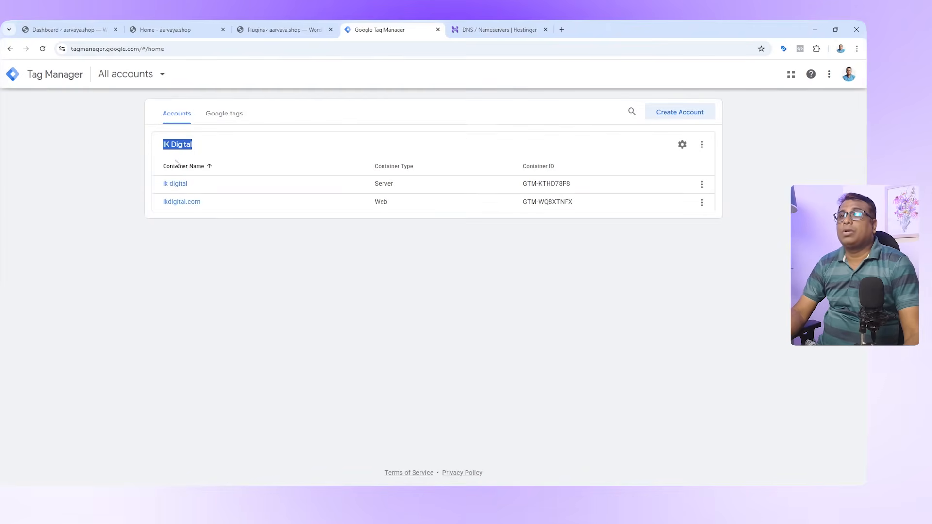
pyautogui.click(284, 149)
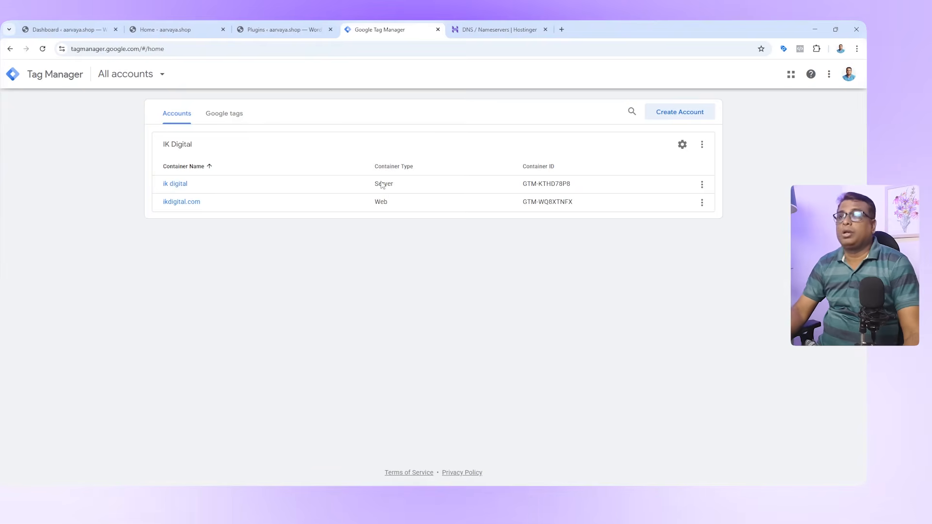
# - Open the ik digital server container's installation details and display its config for manual tagging server provisioning
pyautogui.click(179, 184)
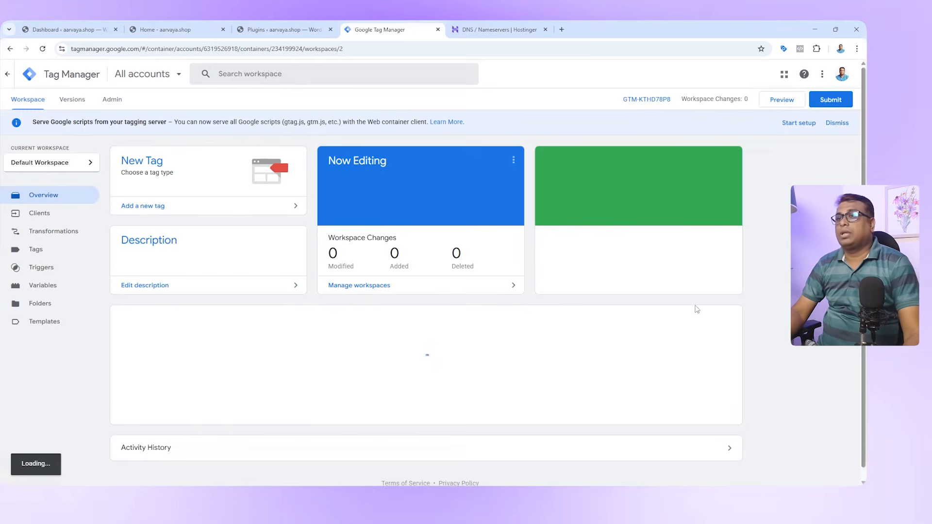
pyautogui.click(660, 100)
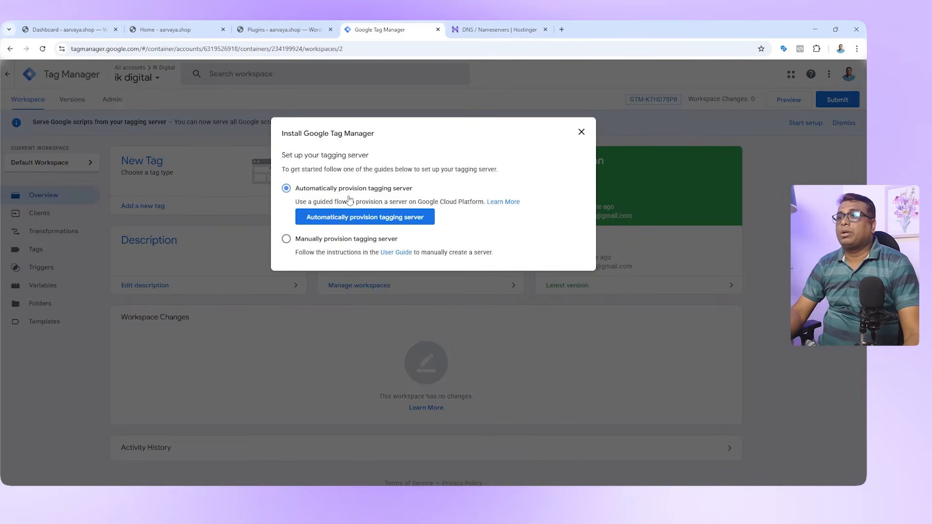
pyautogui.click(286, 239)
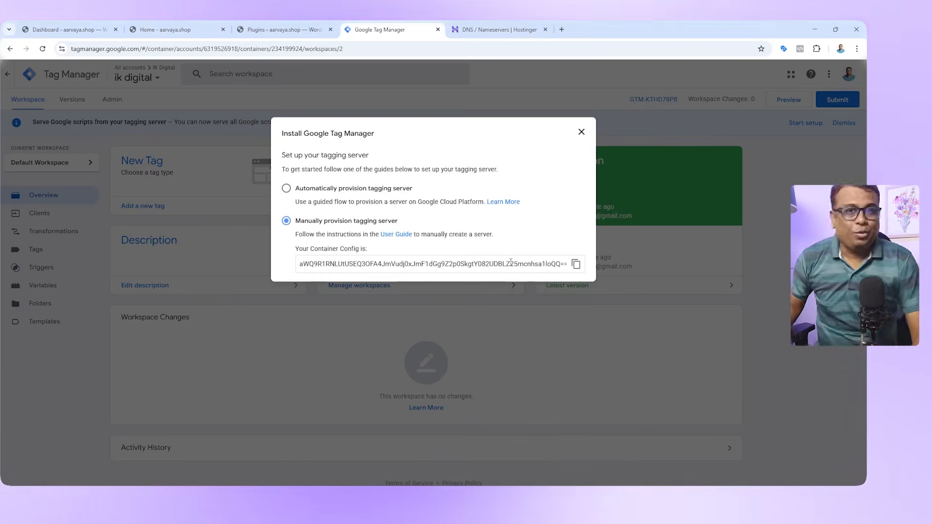
# - Open stape.io in a new browser tab and go to its account sign-up page
pyautogui.click(562, 29)
pyautogui.write('stape.io')
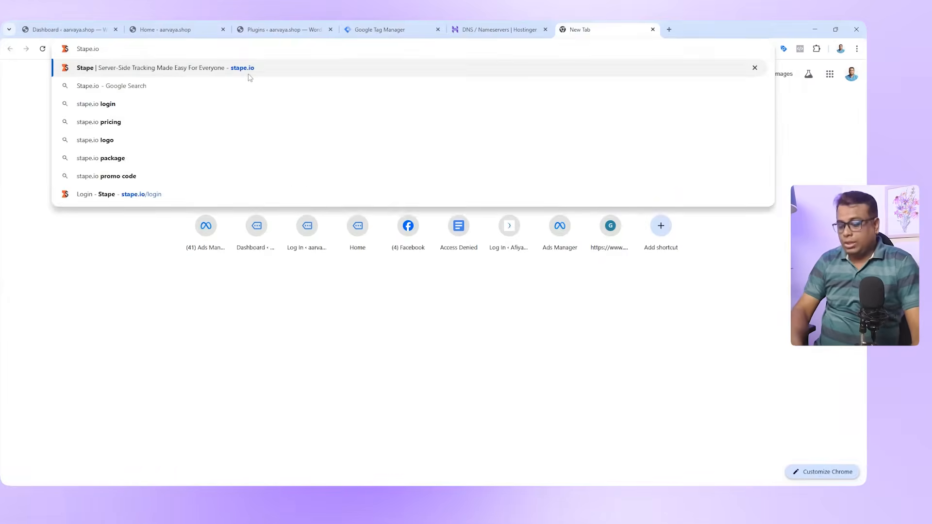
pyautogui.press('Return')
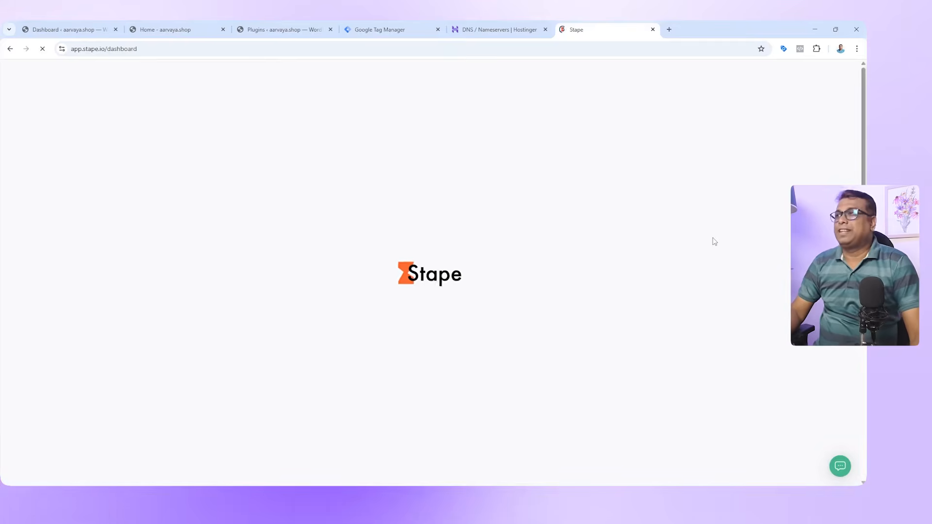
pyautogui.click(835, 85)
pyautogui.click(742, 215)
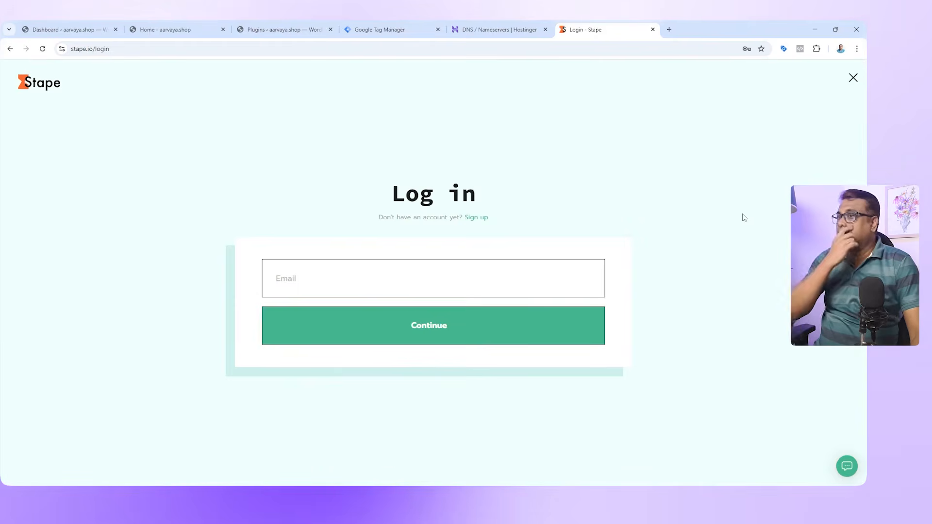
pyautogui.click(476, 217)
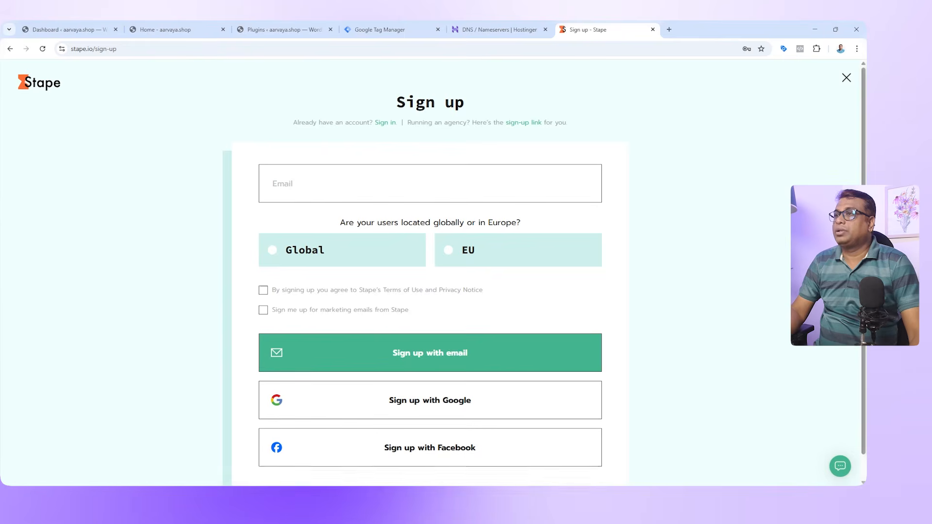
pyautogui.scroll(-1, 392, 385)
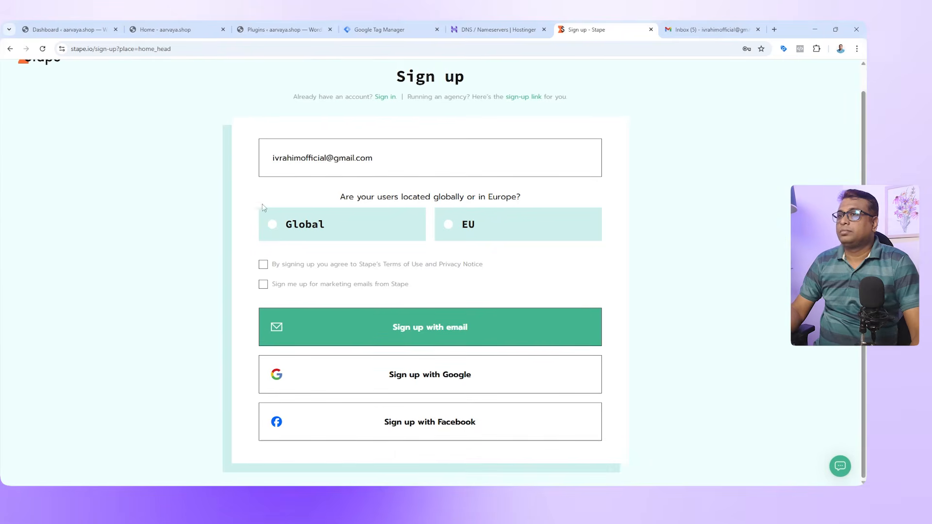
pyautogui.click(429, 382)
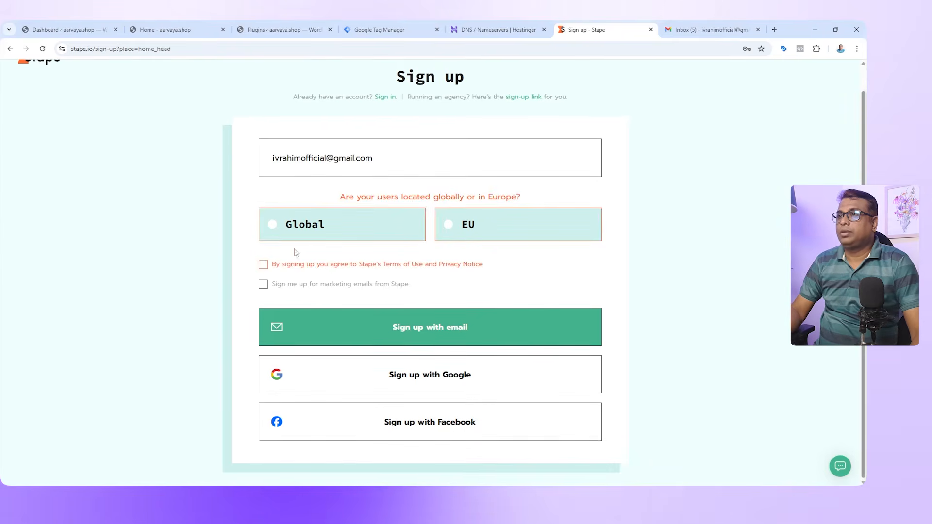
pyautogui.click(386, 162)
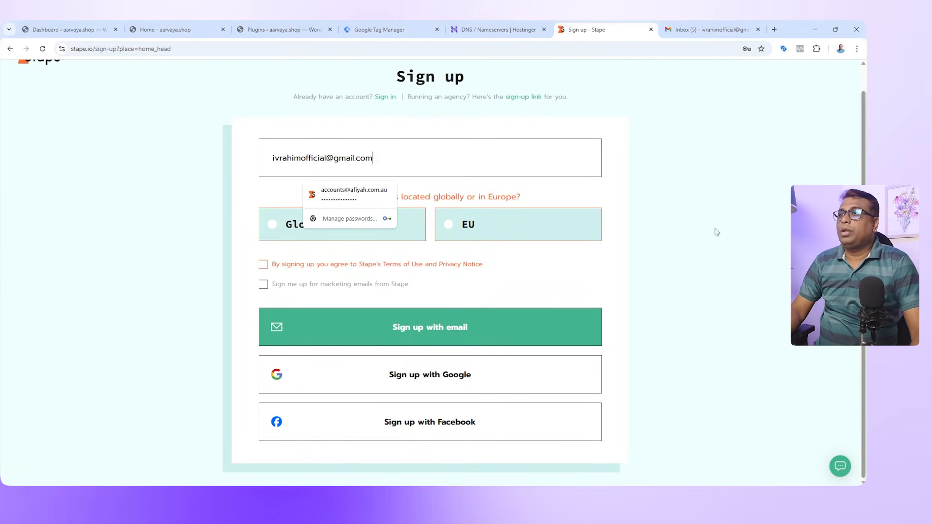
pyautogui.click(716, 232)
# - Sign up for Stape with Google, choosing Global users, agreeing to the terms and marketing emails, and allowing account access
pyautogui.click(271, 228)
pyautogui.click(264, 264)
pyautogui.click(263, 284)
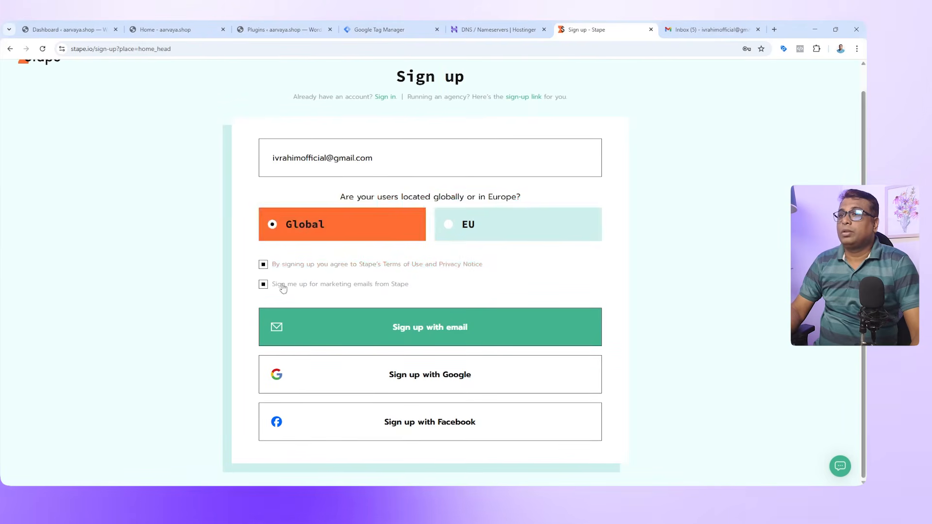
pyautogui.click(431, 385)
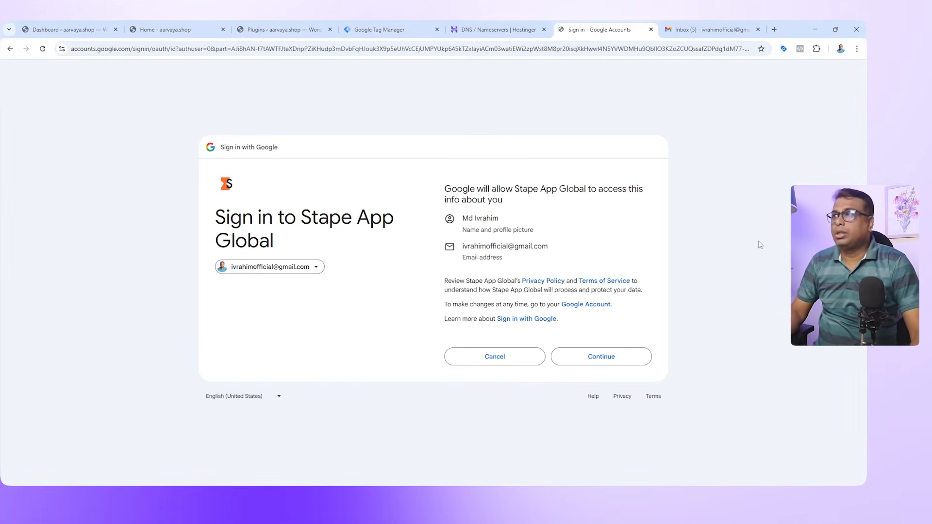
pyautogui.click(600, 359)
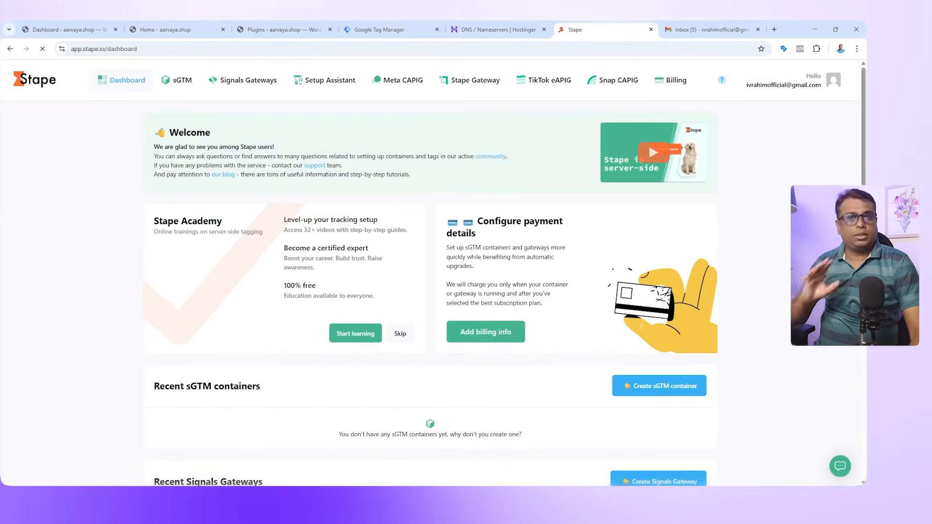
# - Start a new sGTM container in Stape and name it "ikdigital"
pyautogui.scroll(-1, 742, 297)
pyautogui.scroll(-2, 742, 298)
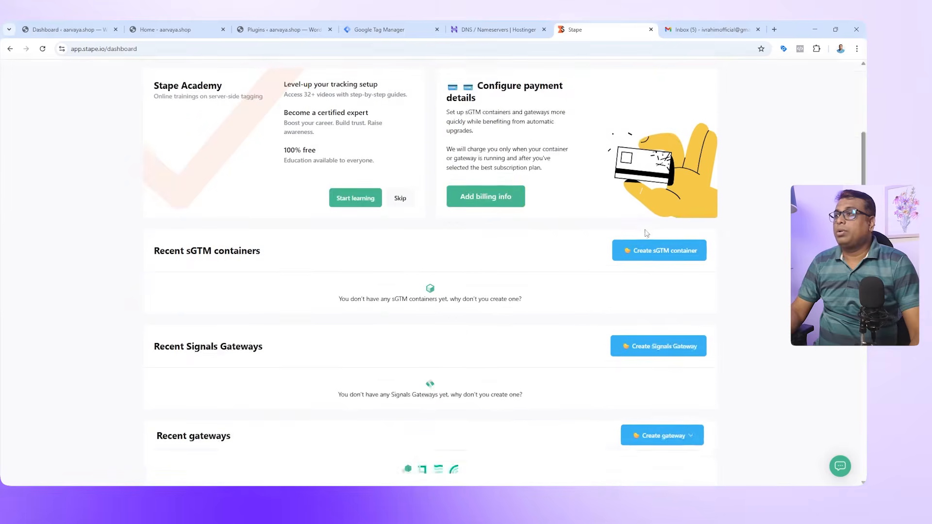
pyautogui.click(662, 252)
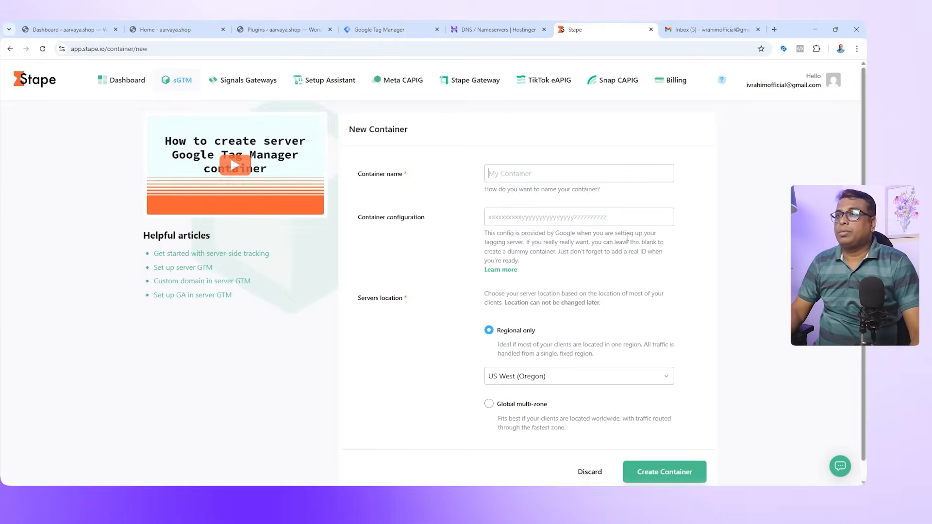
pyautogui.click(552, 170)
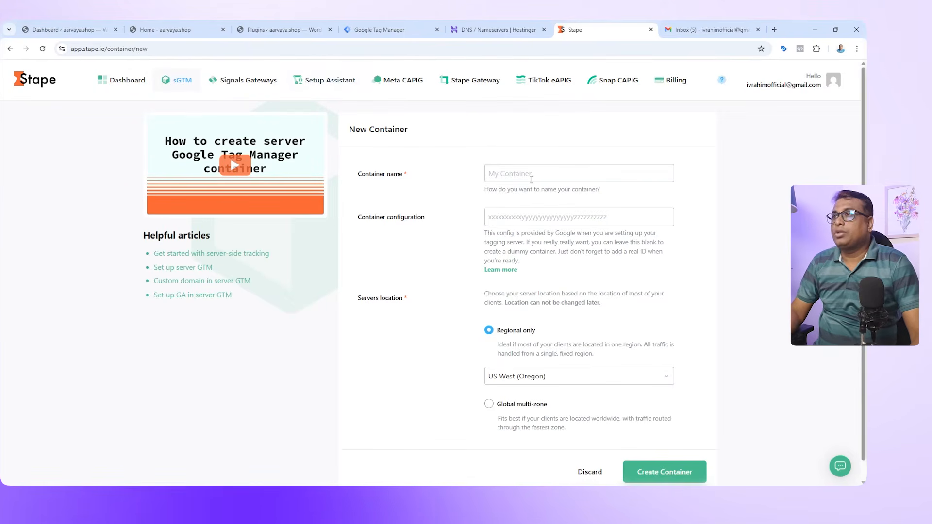
pyautogui.write('ikdigital')
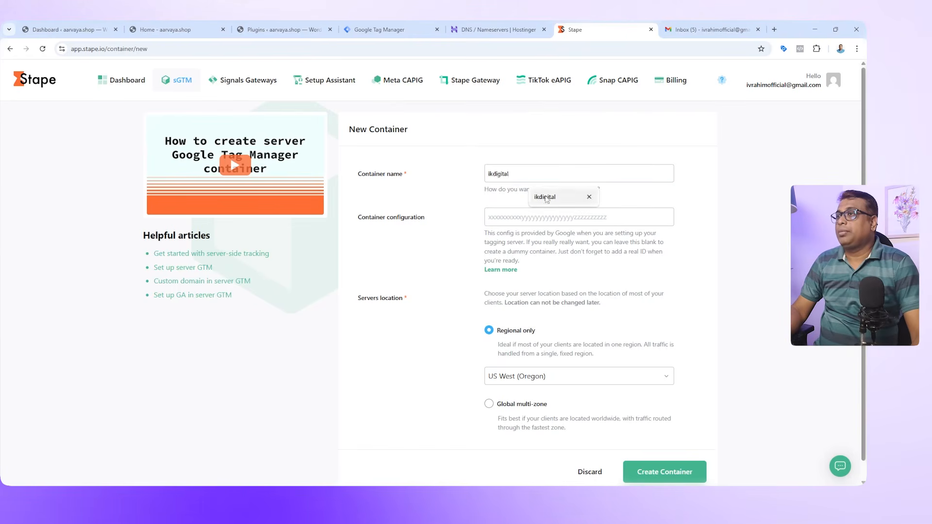
# - Copy the container config from Google Tag Manager and paste it into the new Stape container's configuration
pyautogui.click(548, 198)
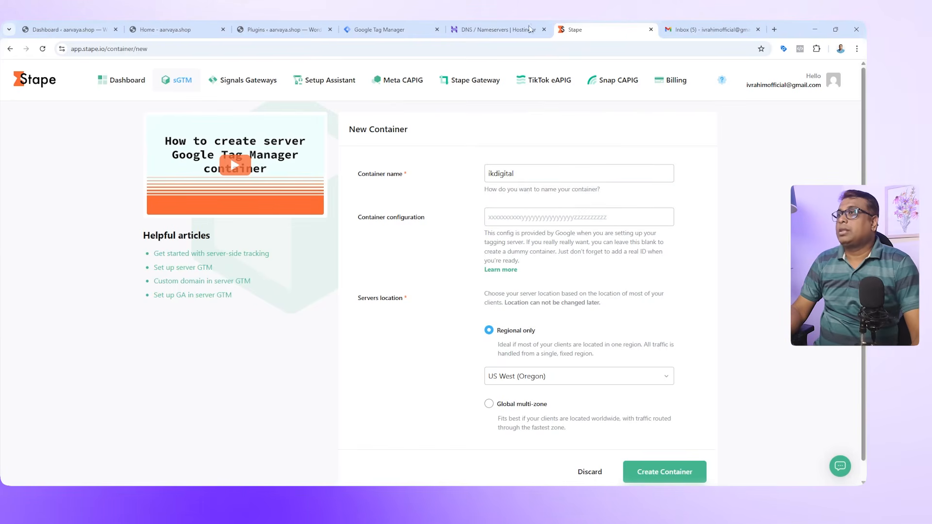
pyautogui.click(262, 29)
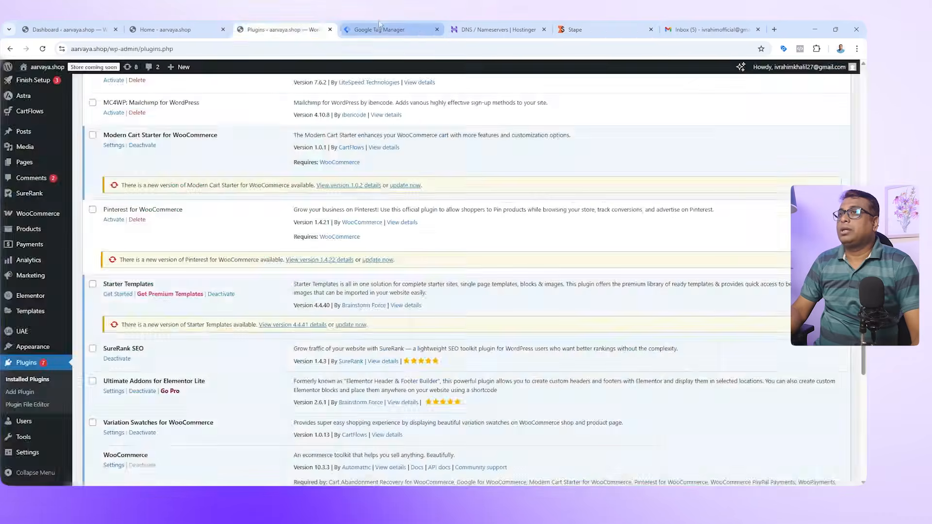
pyautogui.click(379, 27)
pyautogui.click(577, 263)
pyautogui.click(582, 30)
pyautogui.click(510, 218)
pyautogui.hotkey('ctrl', 'v')
pyautogui.scroll(-1, 736, 356)
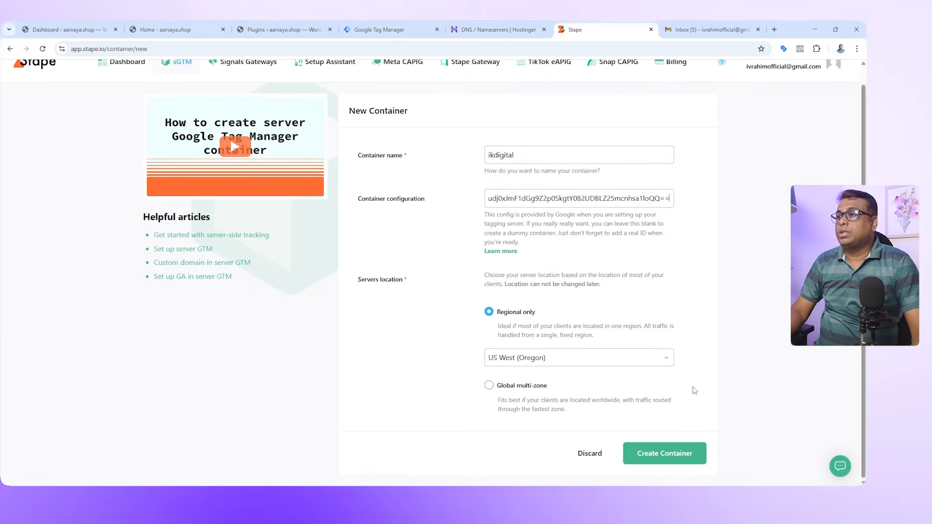
# - Set the regional server location to AP East (Singapore) and create the container
pyautogui.click(656, 357)
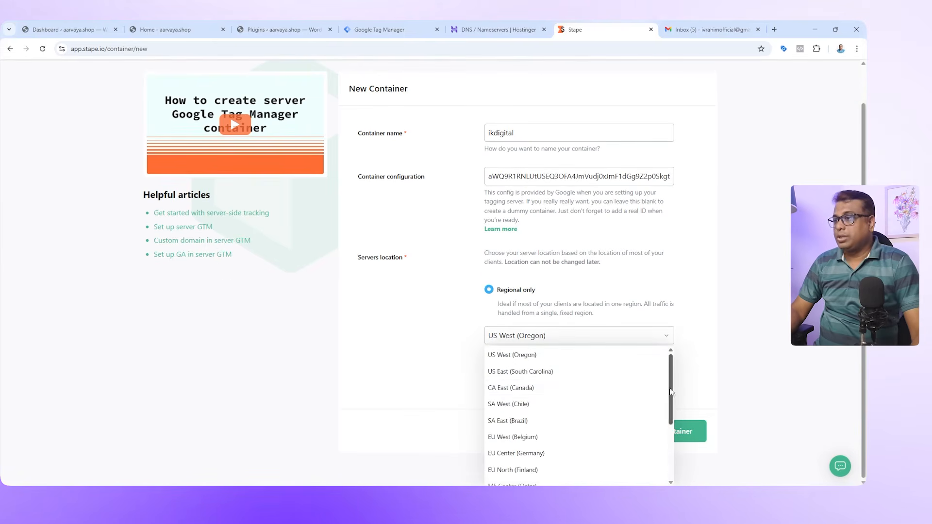
pyautogui.scroll(-3, 649, 385)
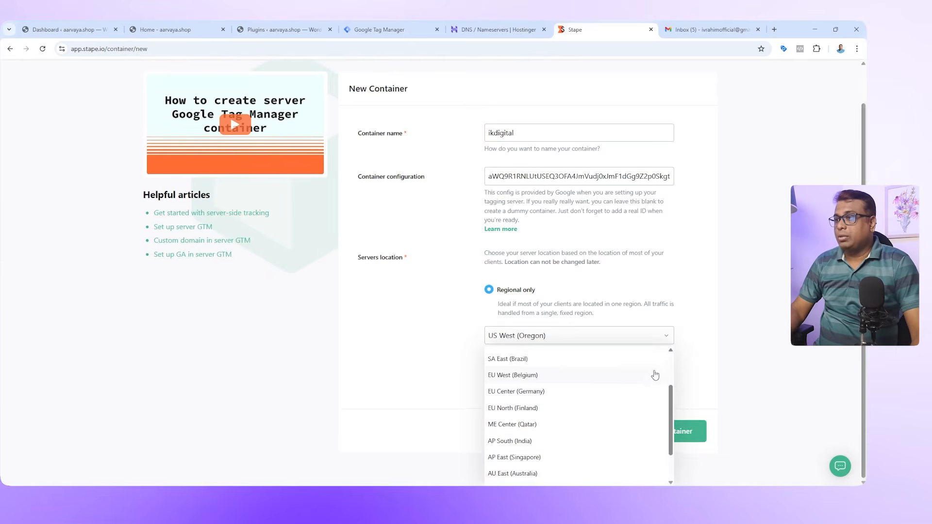
pyautogui.scroll(-2, 640, 381)
pyautogui.click(498, 413)
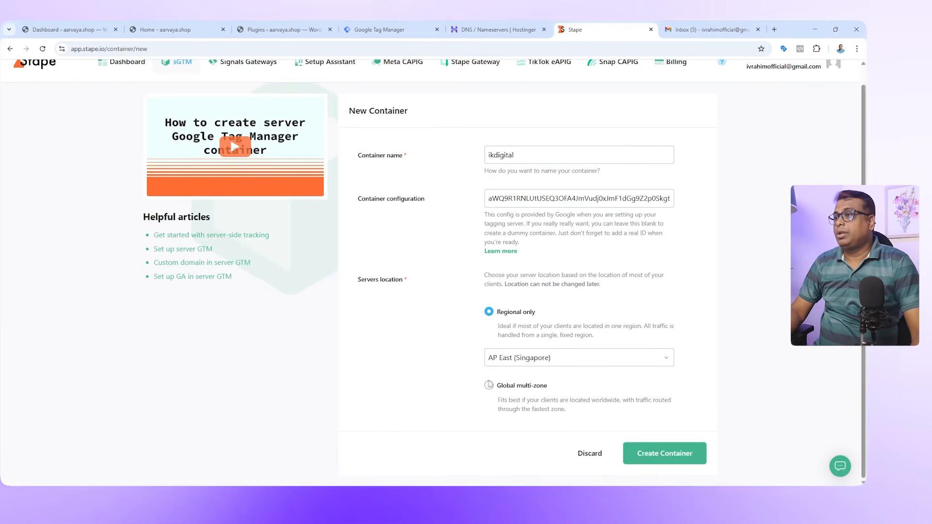
pyautogui.click(675, 459)
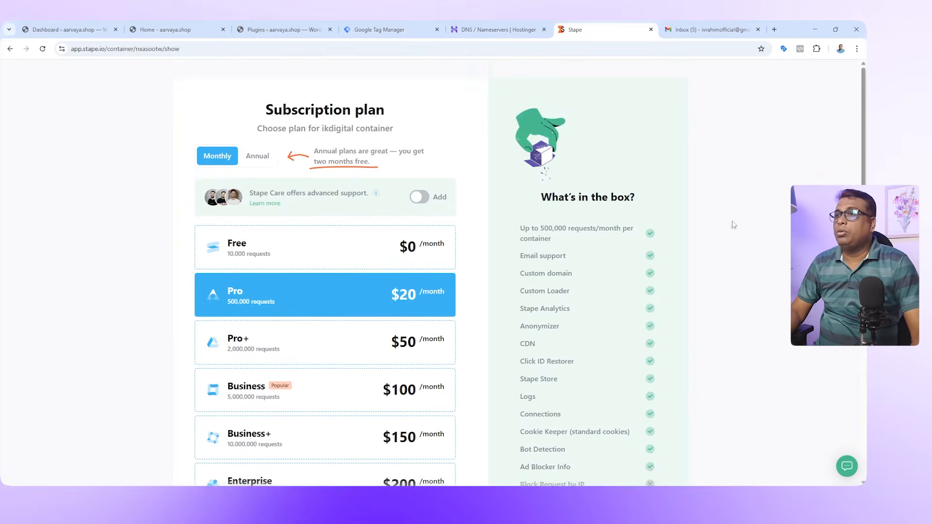
# - Choose the Free $0/month subscription plan with 10,000 requests for the ikdigital container and confirm it
pyautogui.scroll(-2, 553, 241)
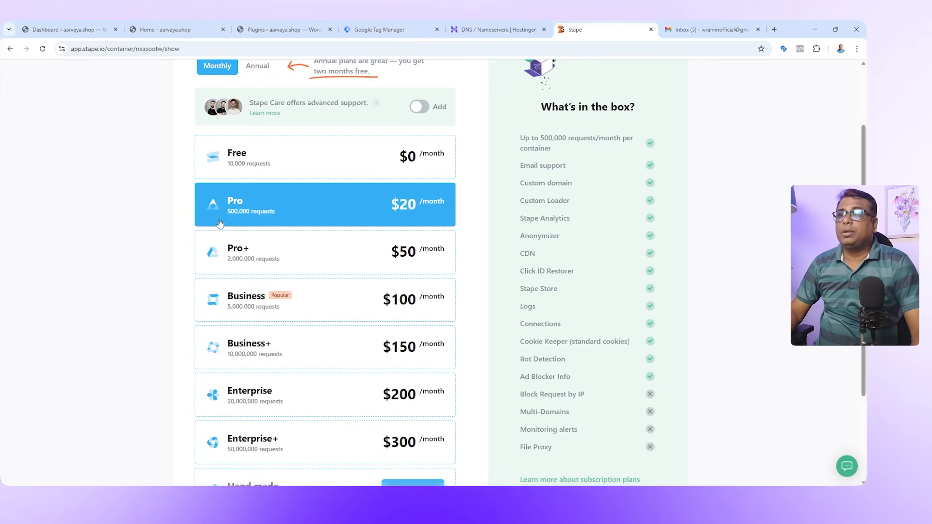
pyautogui.click(332, 161)
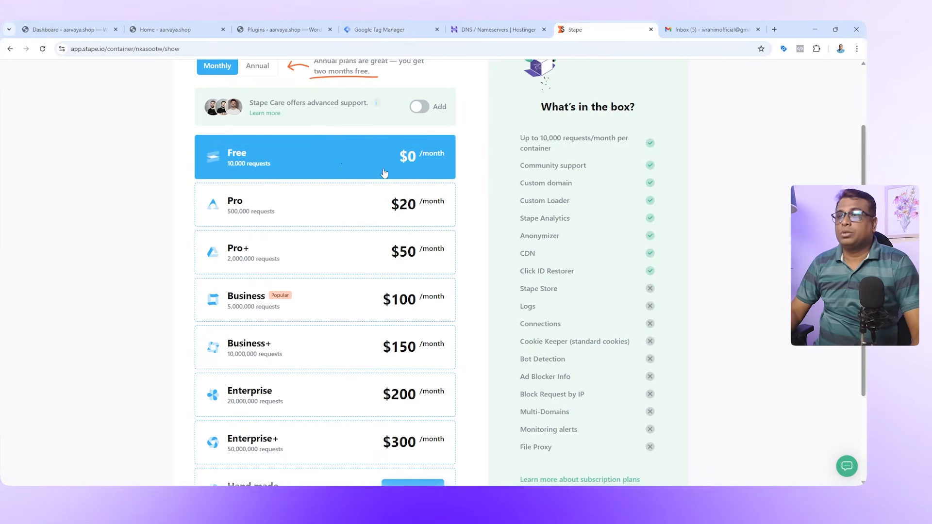
pyautogui.scroll(-3, 384, 182)
pyautogui.click(244, 407)
pyautogui.click(333, 444)
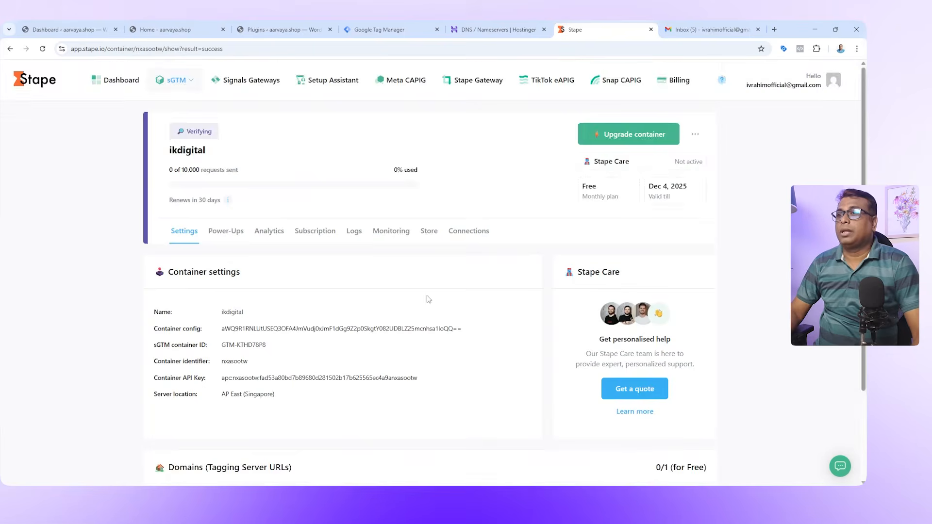
# - Review the Stape container's settings and default tagging server URL, and highlight the store's own domain in its web address
pyautogui.scroll(-2, 360, 270)
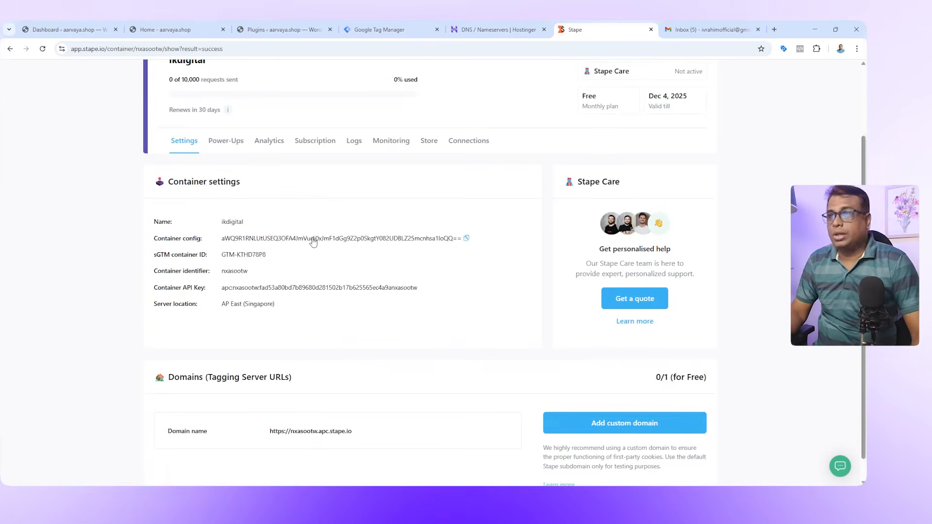
pyautogui.scroll(-1, 312, 243)
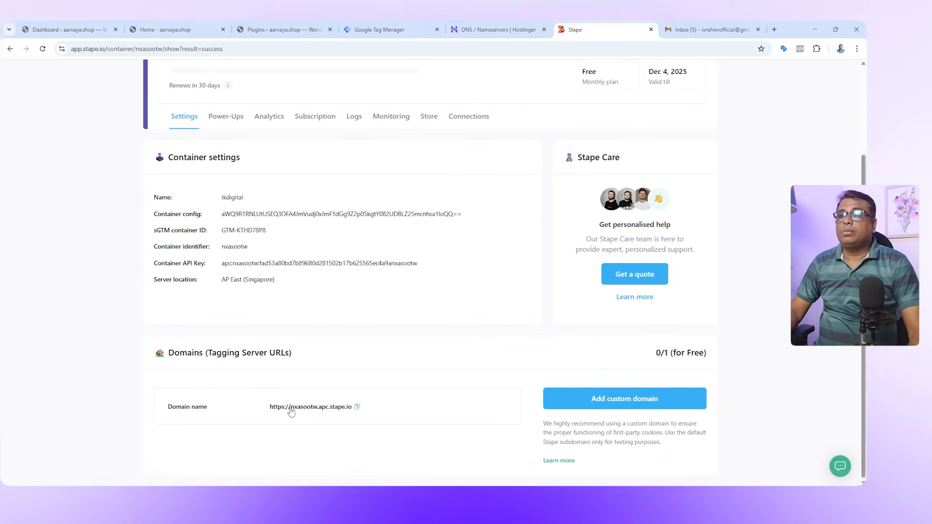
pyautogui.moveTo(354, 410)
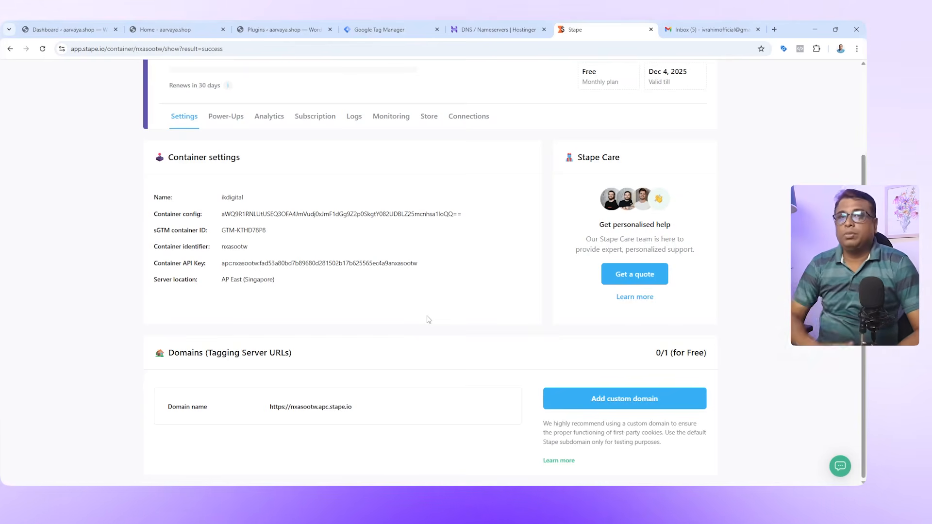
pyautogui.click(164, 28)
pyautogui.click(135, 51)
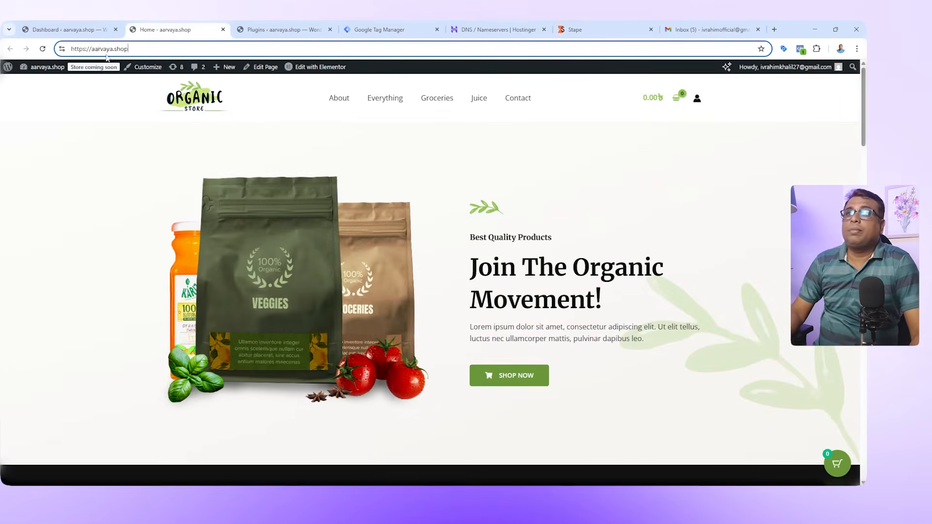
pyautogui.moveTo(91, 51); pyautogui.dragTo(128, 51)
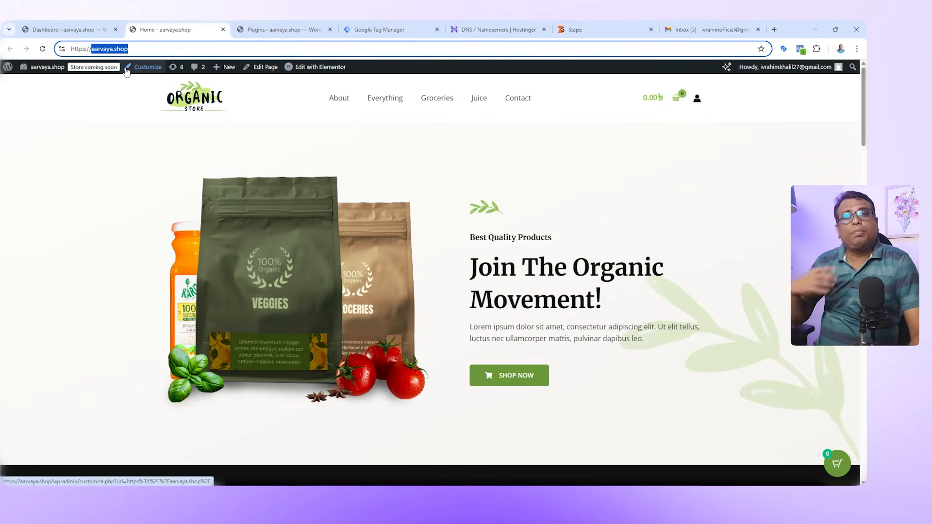
# - Display the ikdigital.com web container's installation code in Google Tag Manager and examine the script URL in the head snippet
pyautogui.click(290, 31)
pyautogui.scroll(15, 367, 350)
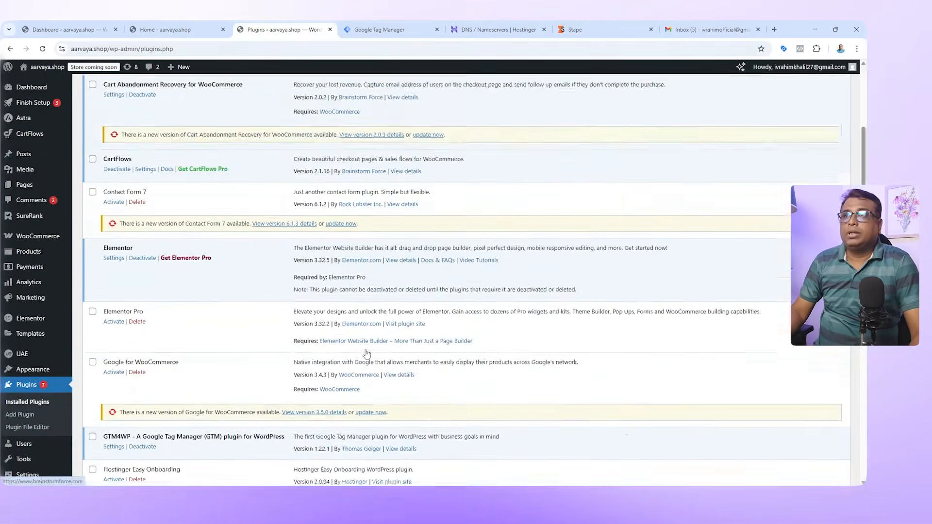
pyautogui.click(404, 26)
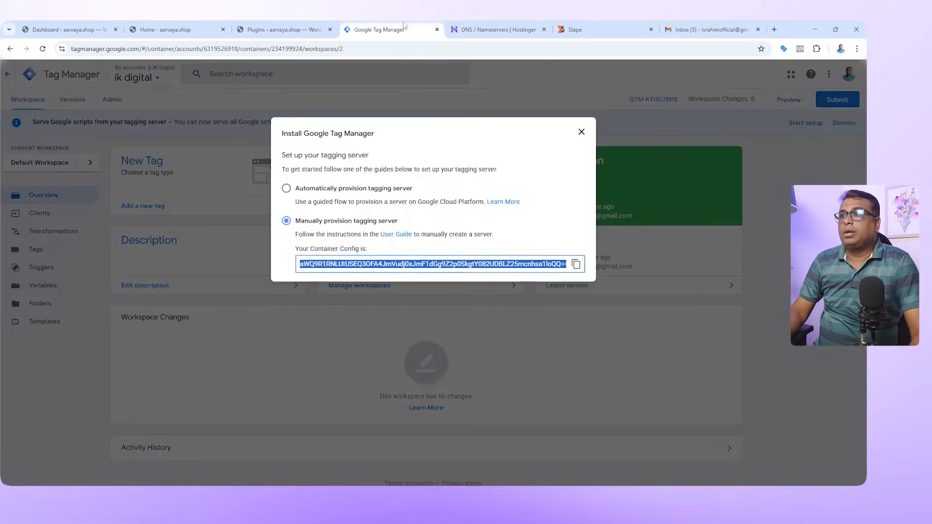
pyautogui.click(580, 131)
pyautogui.click(7, 73)
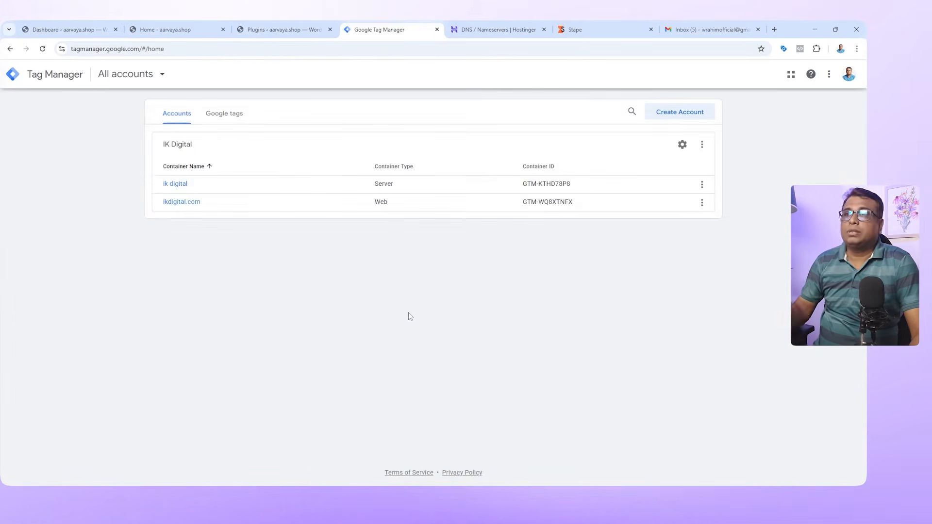
pyautogui.click(191, 203)
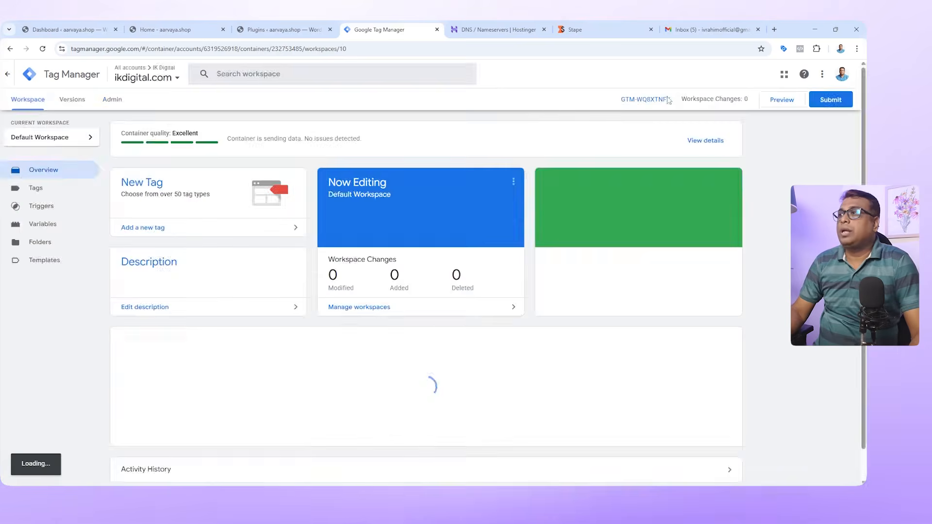
pyautogui.click(648, 100)
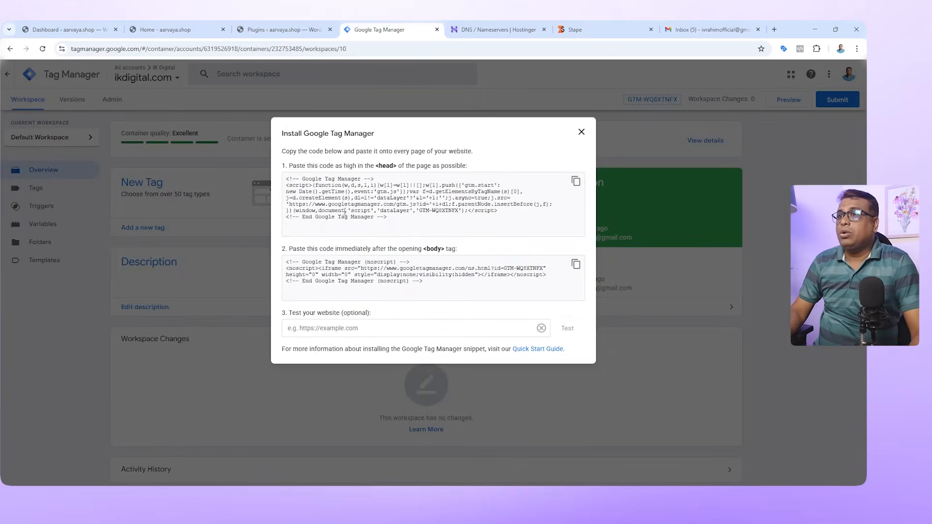
pyautogui.moveTo(293, 205); pyautogui.dragTo(394, 208)
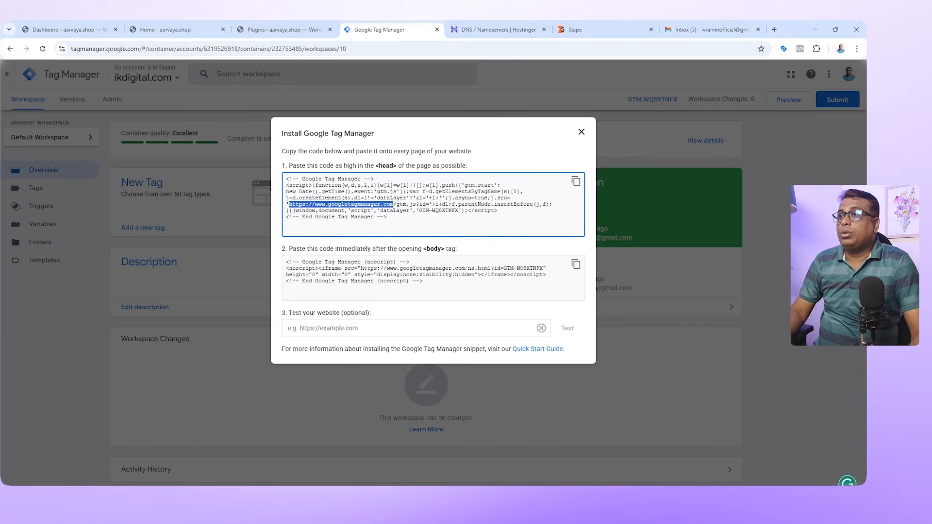
pyautogui.click(330, 205)
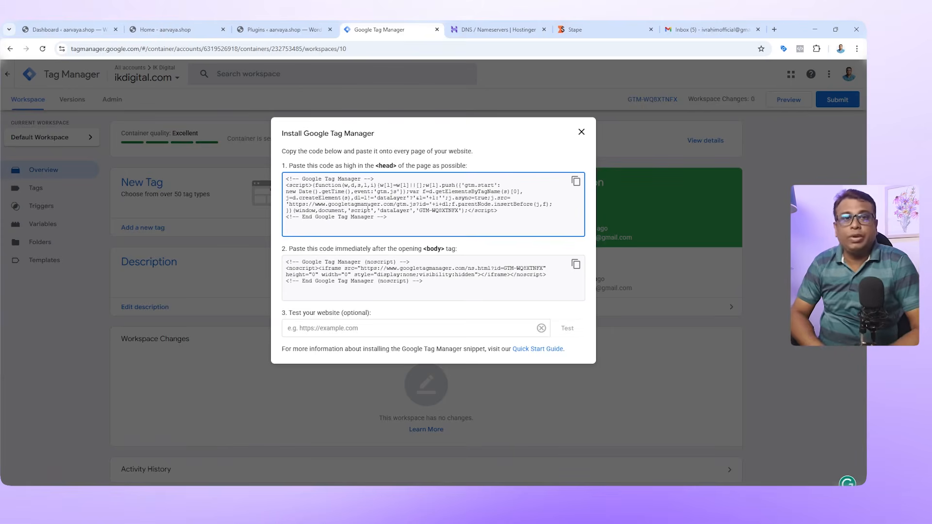
# - Return to the Stape container and start adding a custom domain for the tagging server
pyautogui.click(176, 27)
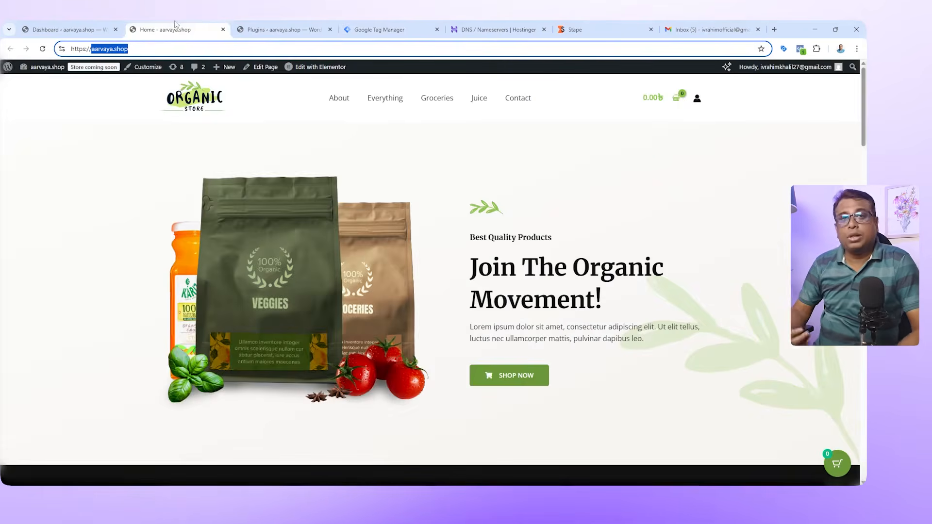
pyautogui.click(711, 29)
pyautogui.click(597, 29)
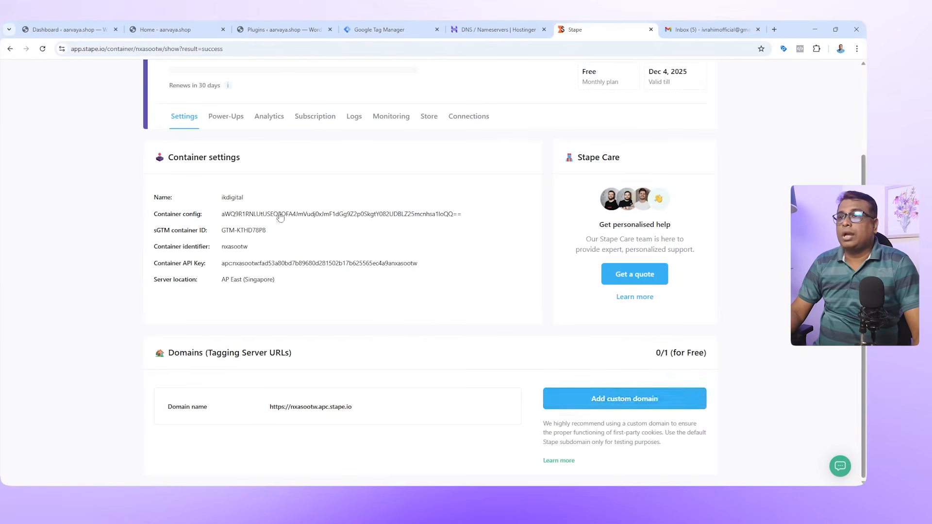
pyautogui.click(646, 407)
pyautogui.scroll(-4, 646, 408)
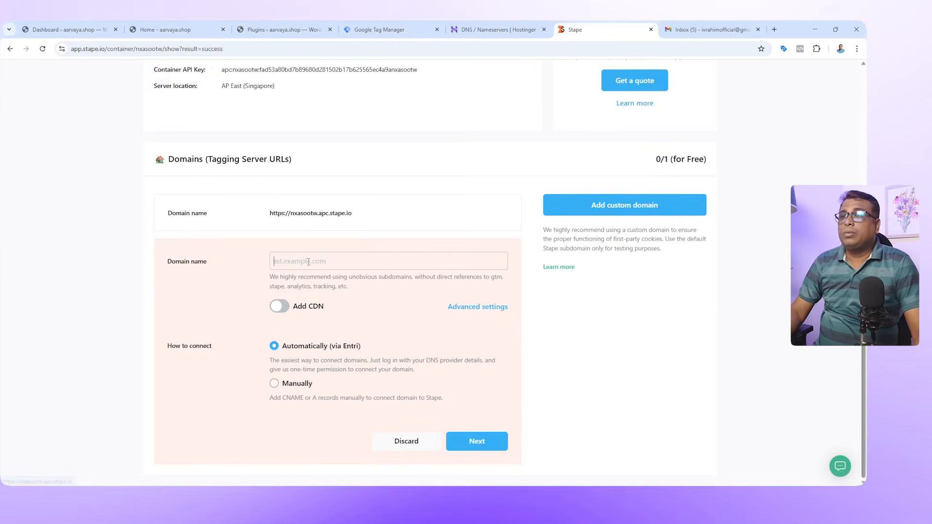
# - Copy the store's domain from its web address and enter five.aarvaya.shop as the custom domain name in Stape
pyautogui.click(216, 27)
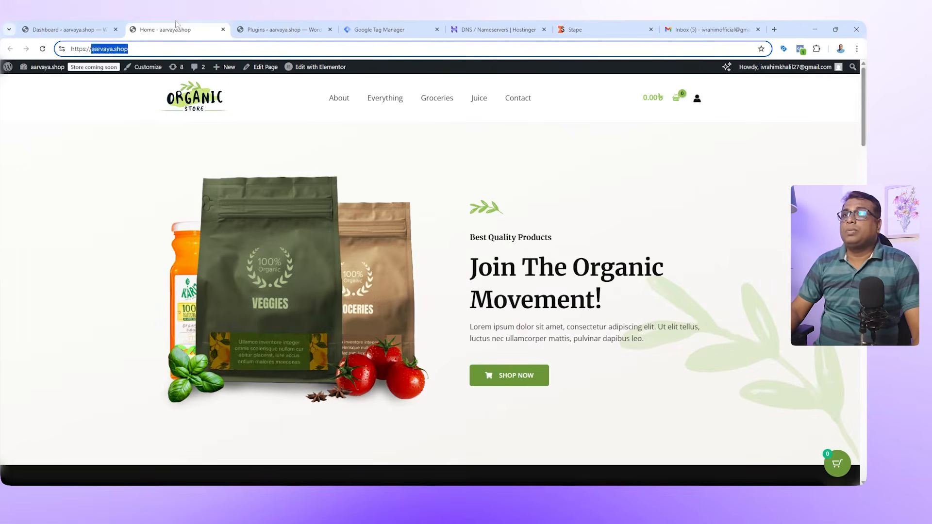
pyautogui.click(109, 51)
pyautogui.moveTo(92, 50); pyautogui.dragTo(134, 51)
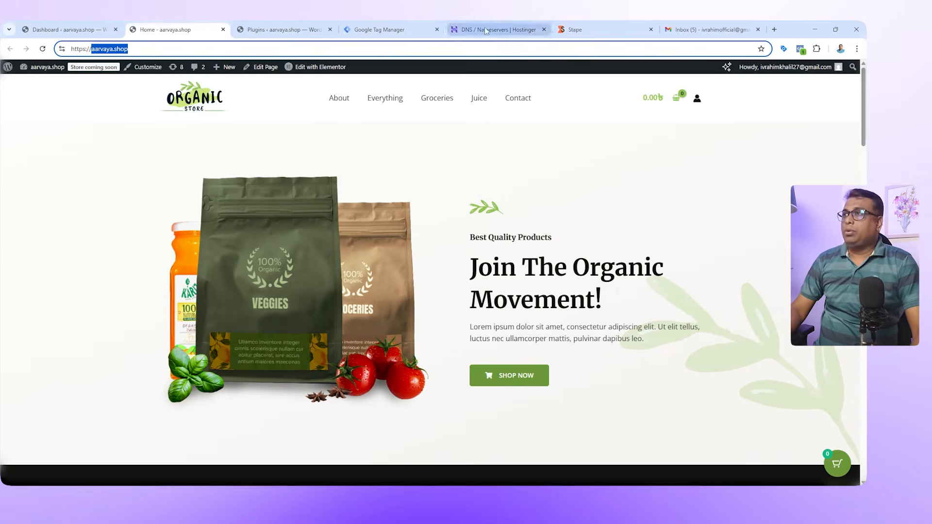
pyautogui.click(583, 27)
pyautogui.click(350, 262)
pyautogui.hotkey('ctrl', 'v')
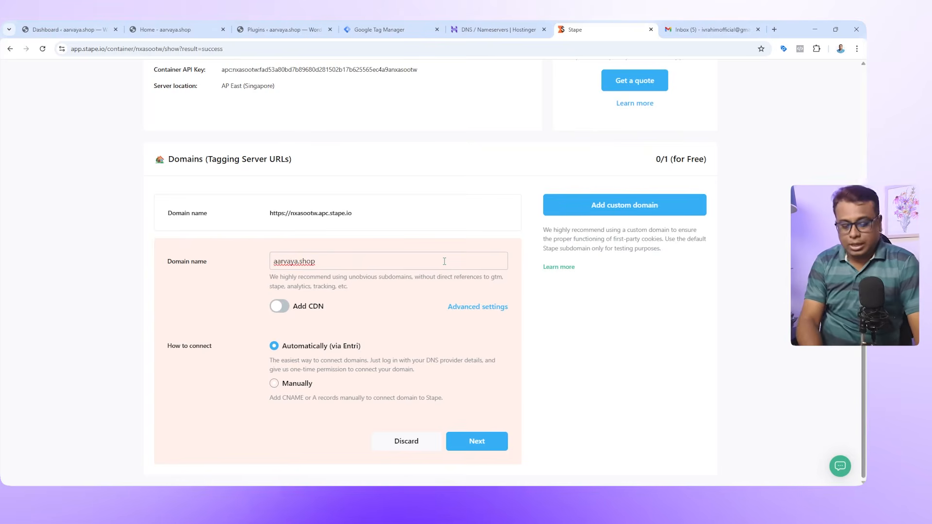
pyautogui.press('Home')
pyautogui.write('five')
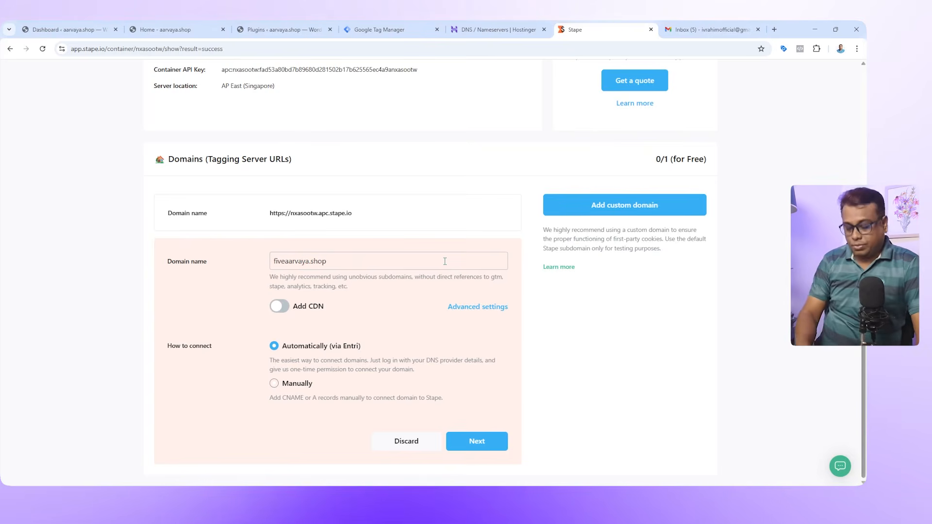
pyautogui.write('.')
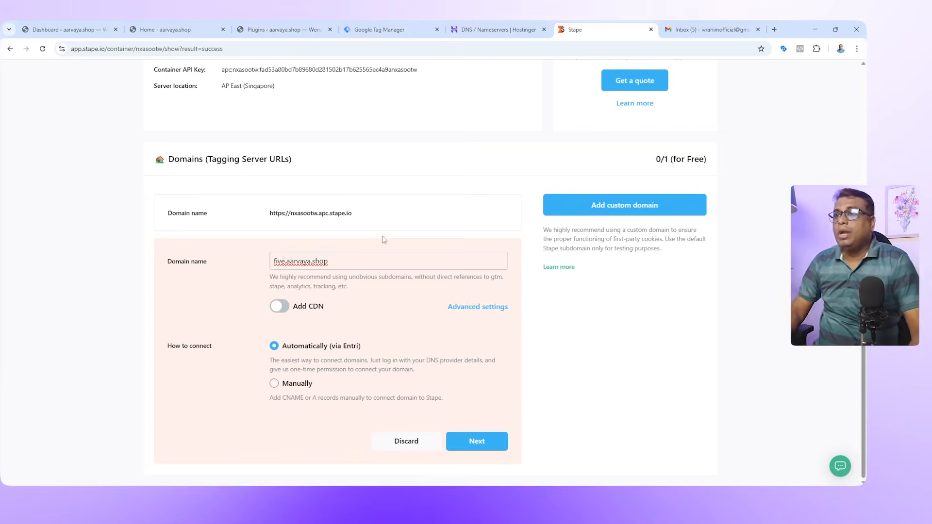
# - Select manual connection for the five.aarvaya.shop domain and check the entered subdomain
pyautogui.click(341, 262)
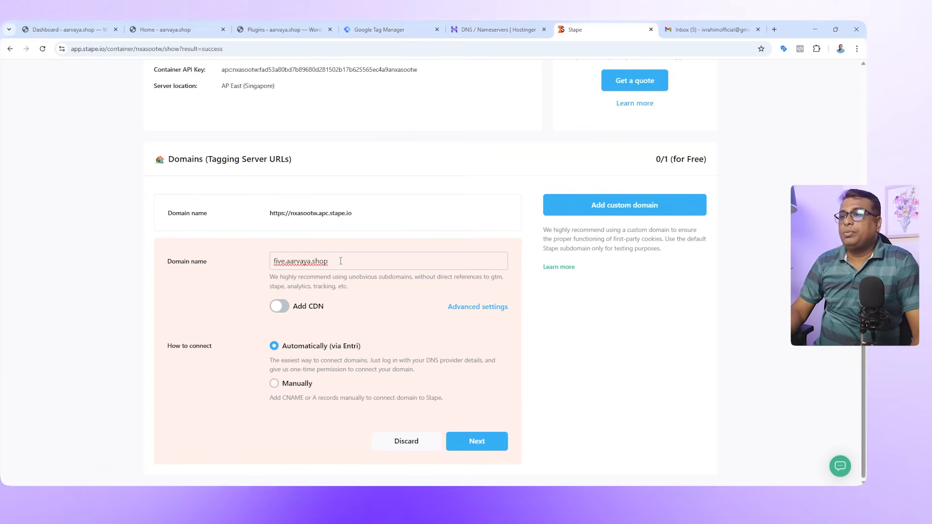
pyautogui.click(274, 386)
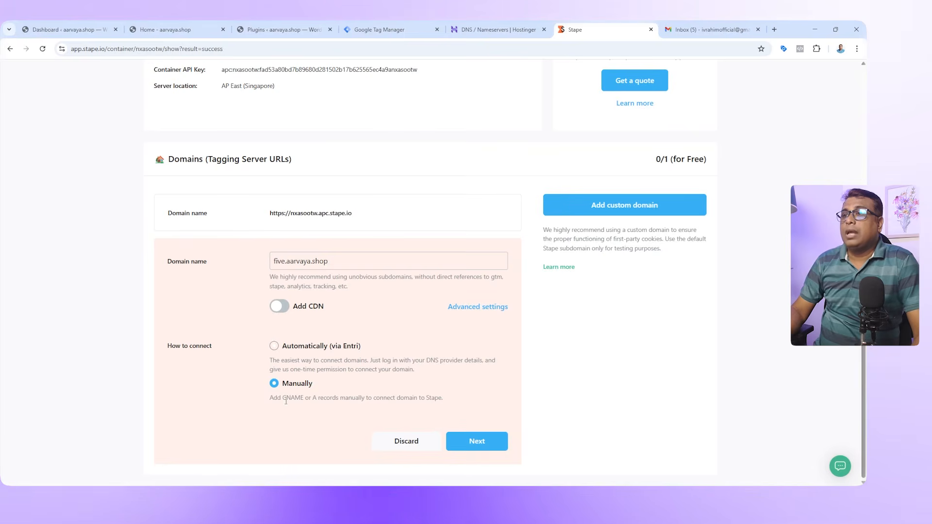
pyautogui.click(339, 266)
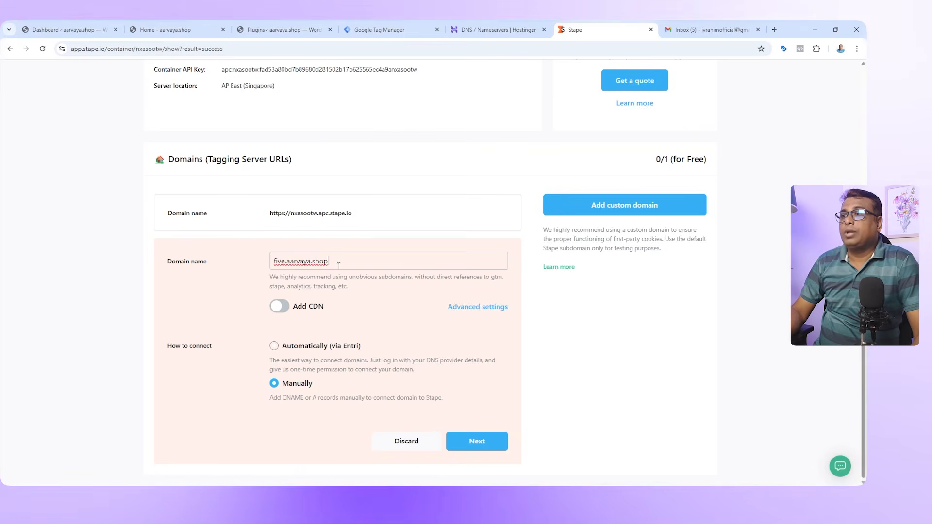
pyautogui.moveTo(340, 267); pyautogui.dragTo(266, 269)
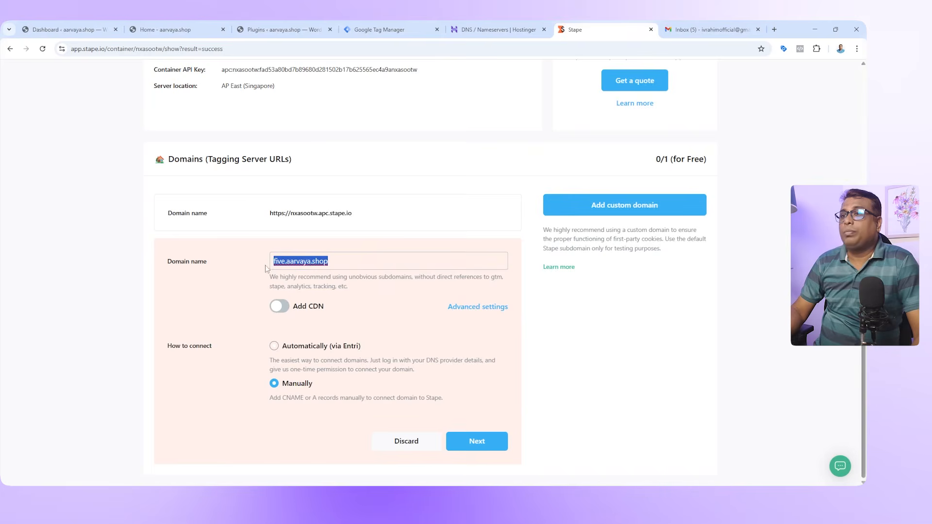
pyautogui.click(342, 262)
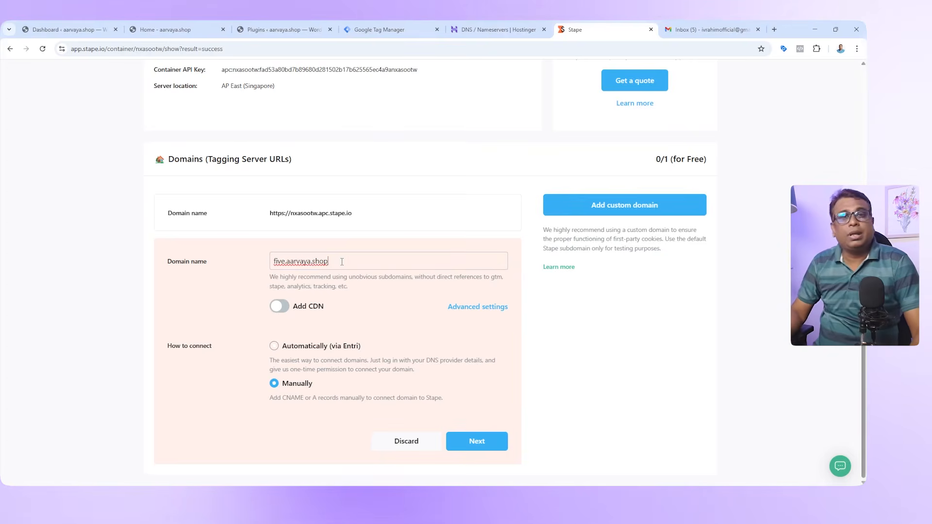
# - Copy the full five.aarvaya.shop subdomain from Stape's custom domain form
pyautogui.moveTo(333, 262); pyautogui.dragTo(266, 265)
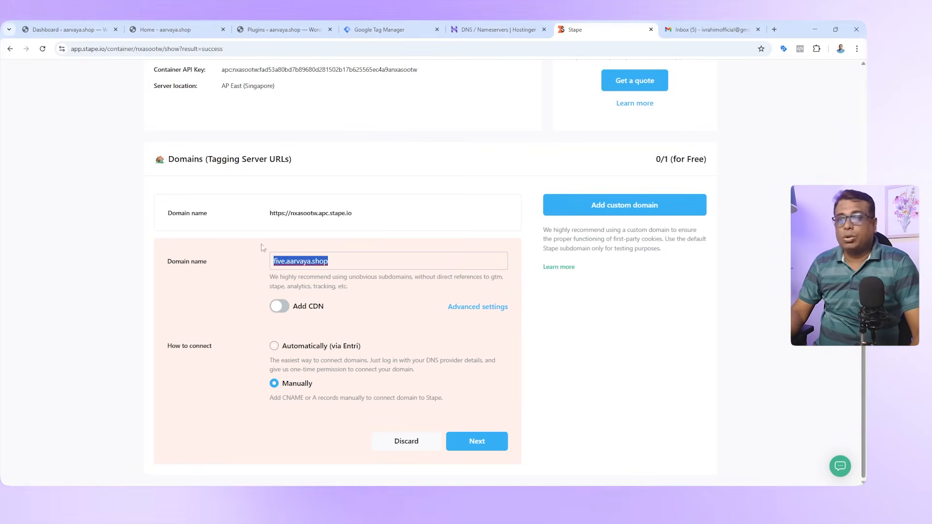
pyautogui.click(338, 262)
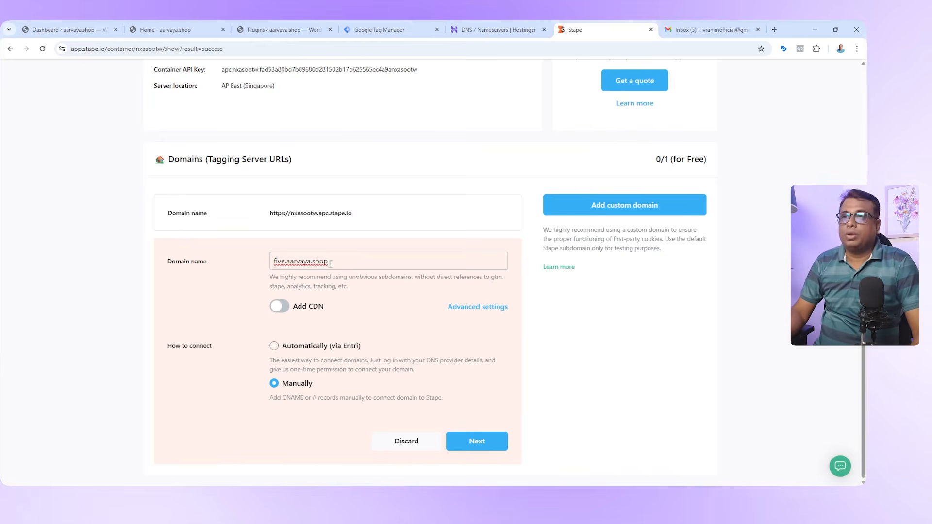
pyautogui.moveTo(339, 263); pyautogui.dragTo(254, 270)
pyautogui.hotkey('ctrl', 'c')
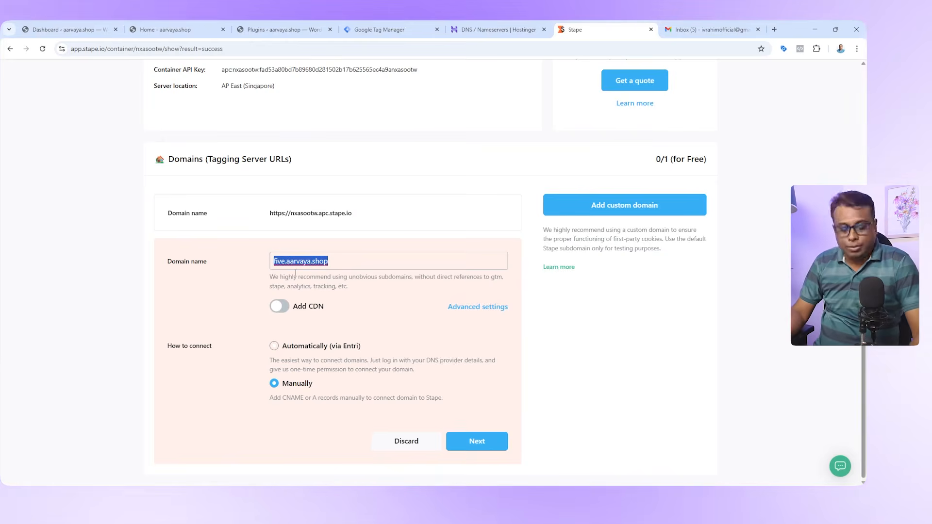
# - Switch to Hostinger and open the DNS records of the aarvaya.shop domain from the domain portfolio
pyautogui.click(497, 29)
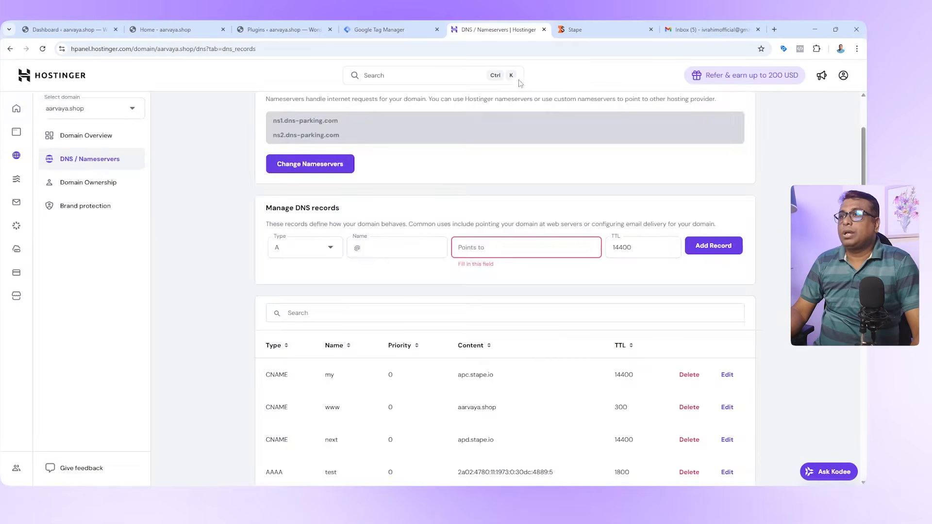
pyautogui.click(16, 109)
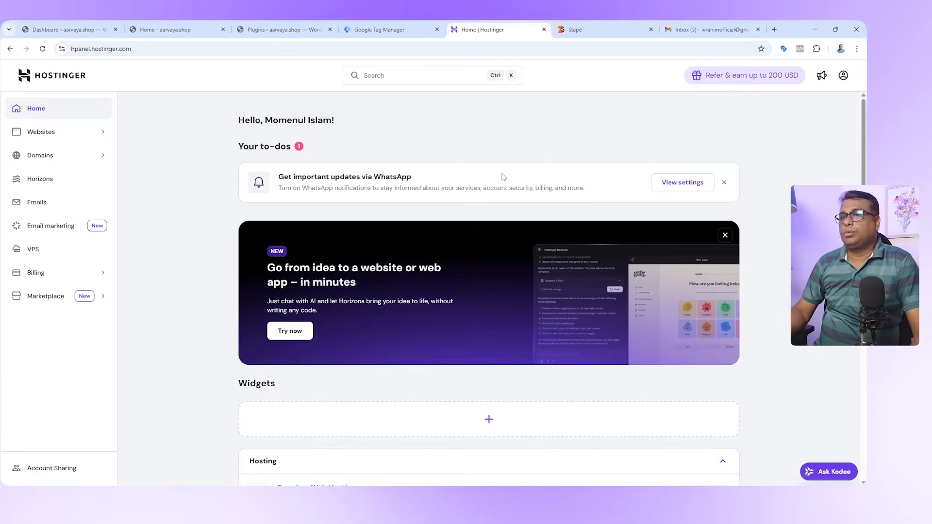
pyautogui.click(112, 156)
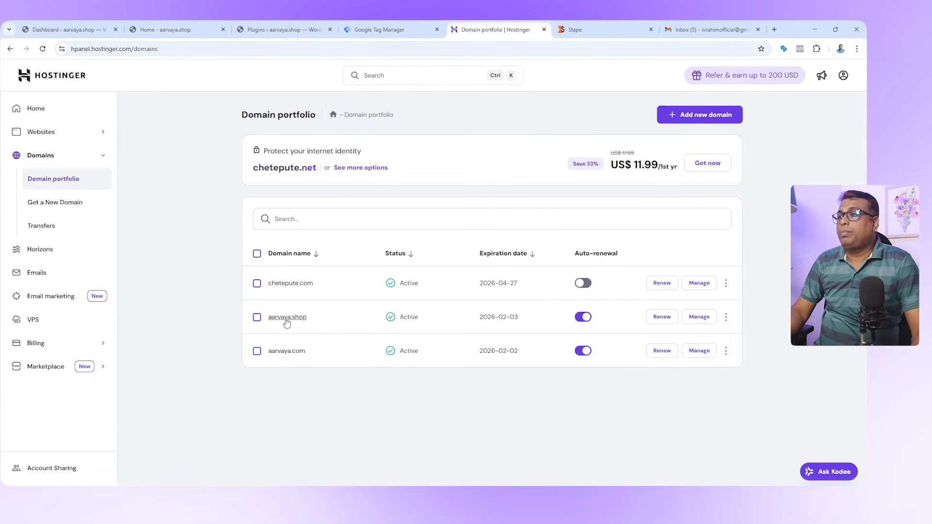
pyautogui.click(699, 318)
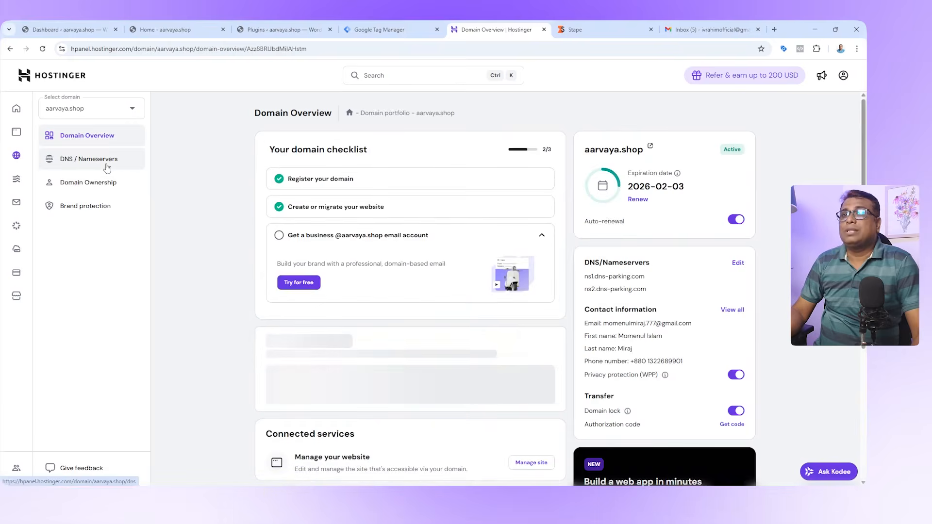
pyautogui.click(106, 167)
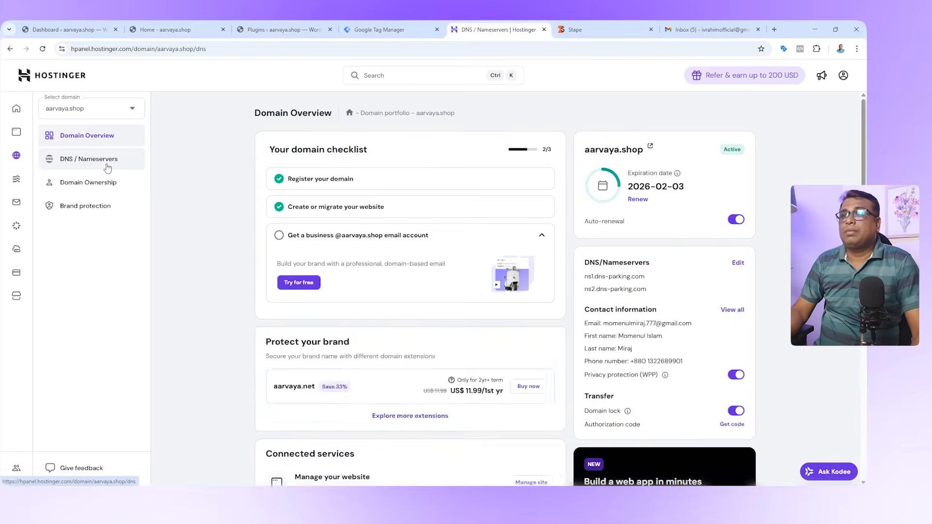
pyautogui.scroll(-2, 736, 311)
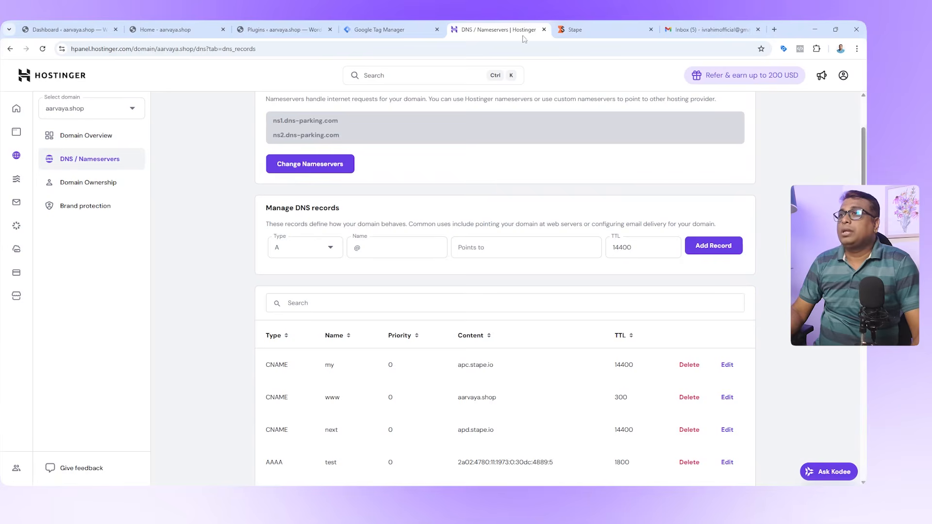
# - Start a new DNS record in Hostinger with type CNAME and the copied five.aarvaya.shop as its name
pyautogui.click(585, 27)
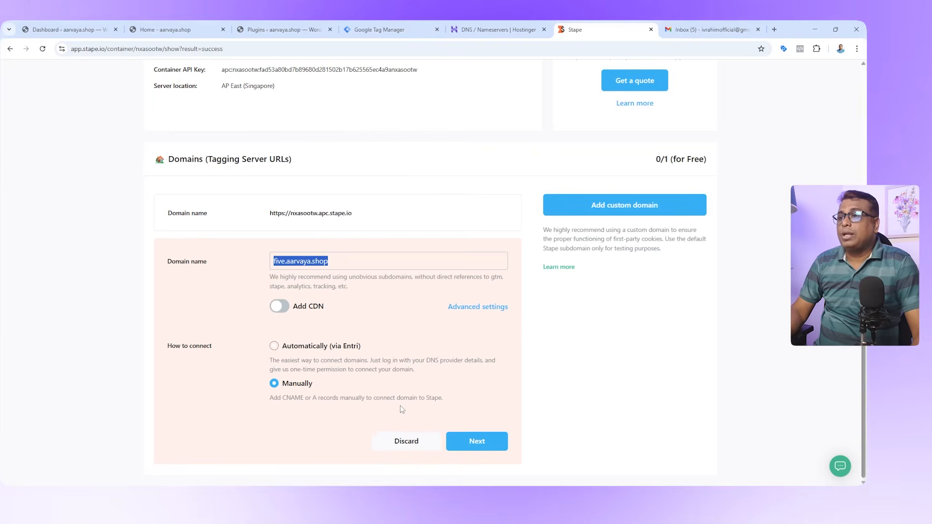
pyautogui.click(498, 28)
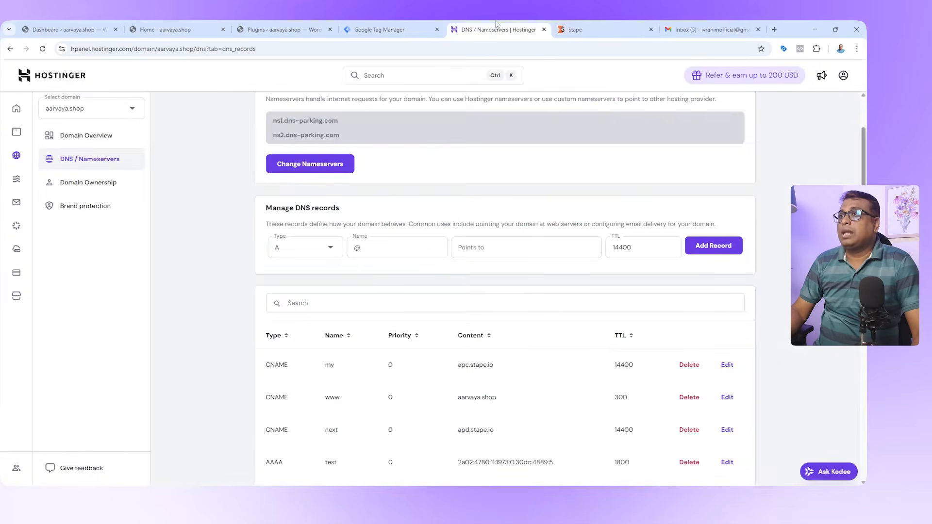
pyautogui.click(330, 248)
pyautogui.click(292, 340)
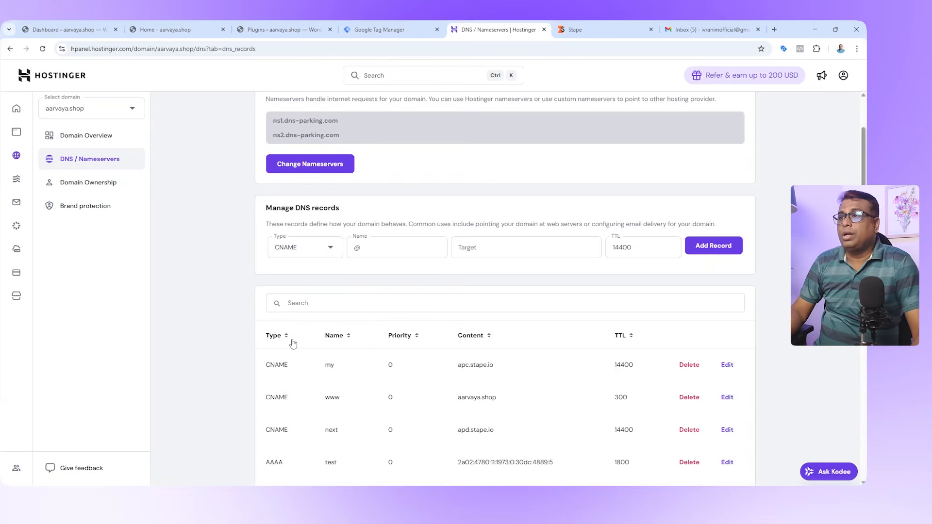
pyautogui.click(364, 253)
pyautogui.moveTo(364, 253); pyautogui.dragTo(342, 255)
pyautogui.hotkey('ctrl', 'v')
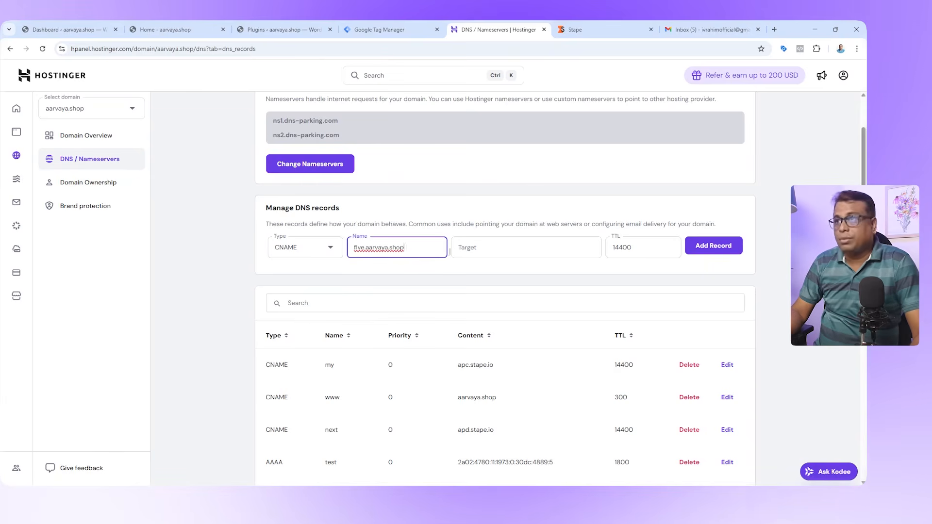
# - Continue Stape's custom domain setup to its required DNS records and copy the CNAME value apc.stape.io
pyautogui.click(480, 248)
pyautogui.click(605, 29)
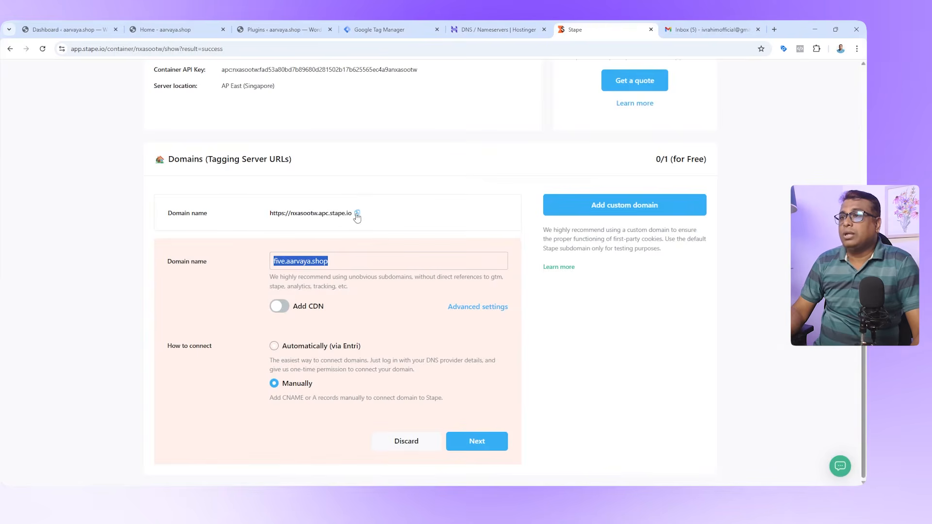
pyautogui.click(357, 215)
pyautogui.click(470, 440)
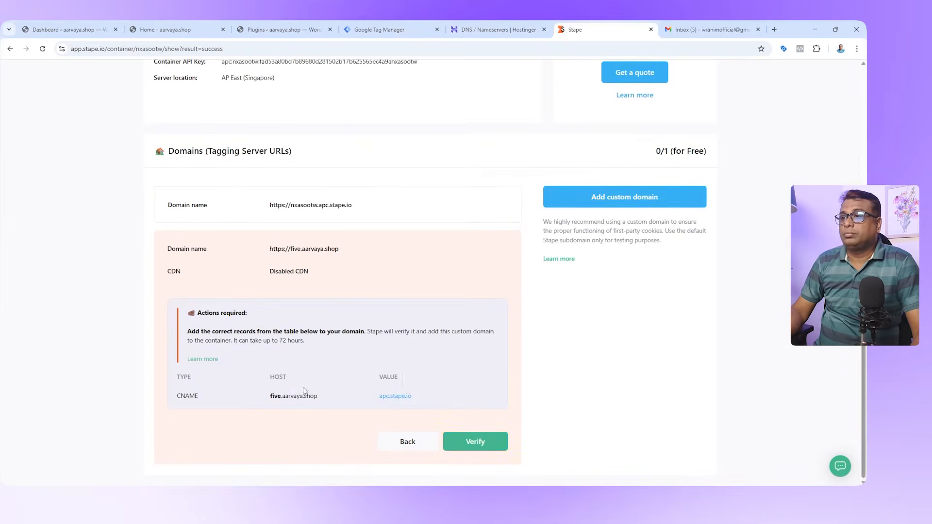
pyautogui.click(421, 397)
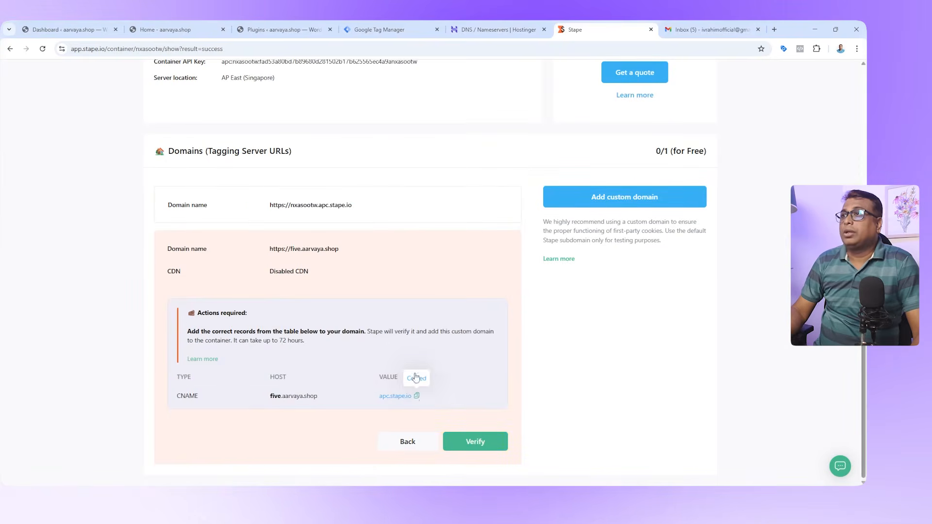
# - Set the target of the five.aarvaya.shop CNAME record to apc.stape.io in Hostinger and add the record
pyautogui.click(494, 28)
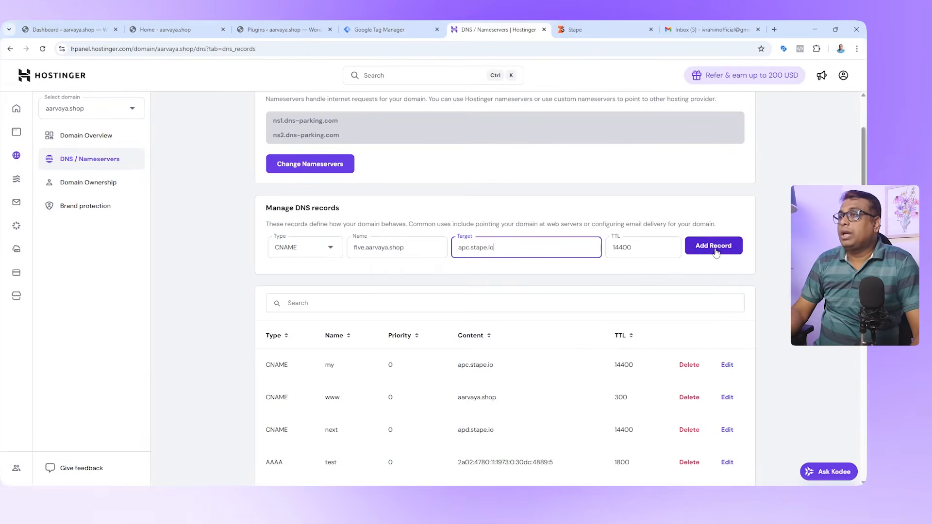
pyautogui.click(717, 248)
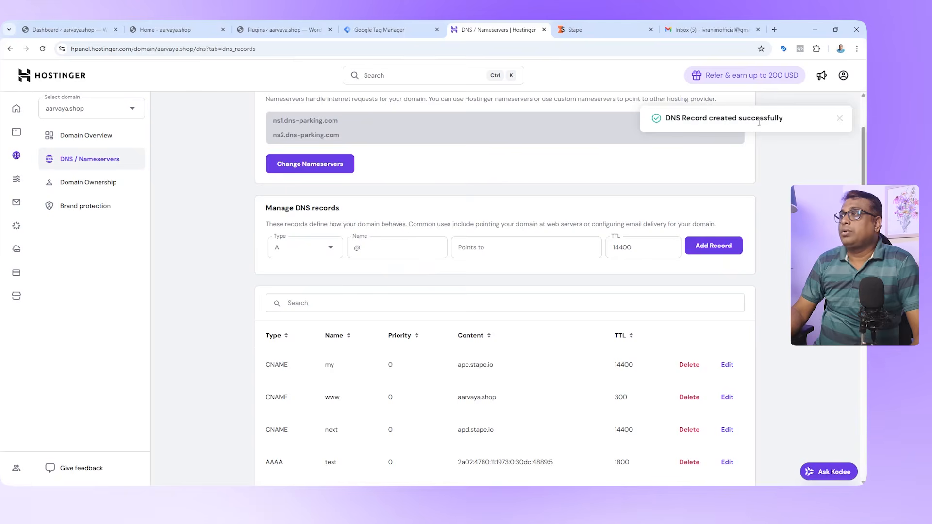
pyautogui.click(597, 27)
pyautogui.click(499, 23)
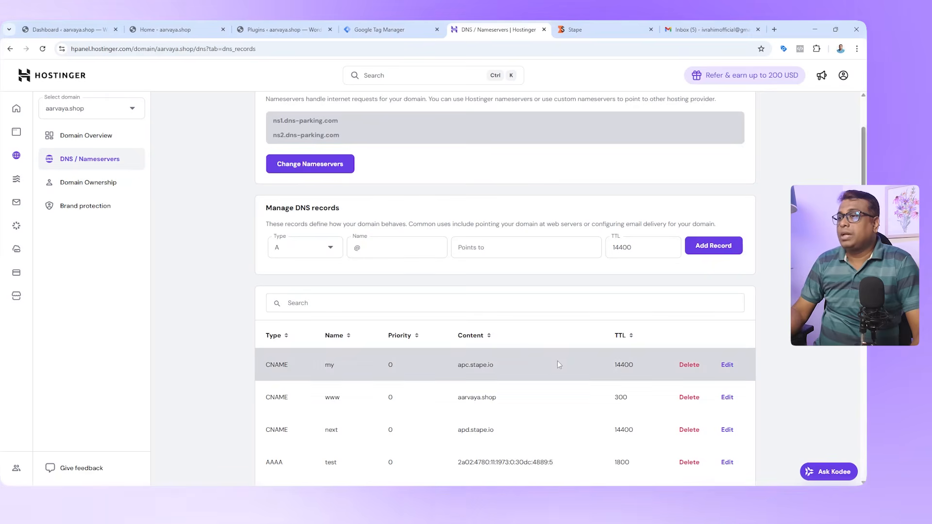
# - Look through Hostinger's DNS record list and search the page for the "five" record
pyautogui.scroll(-5, 557, 364)
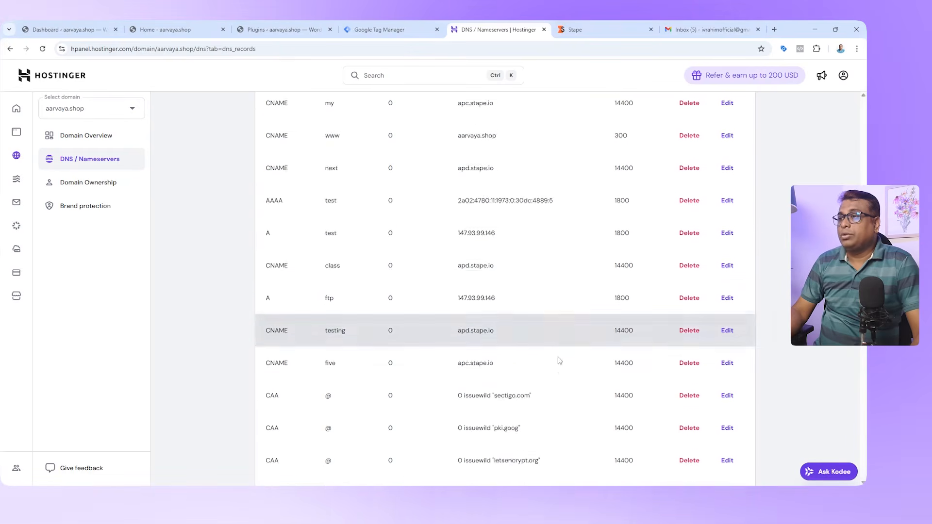
pyautogui.scroll(-8, 560, 359)
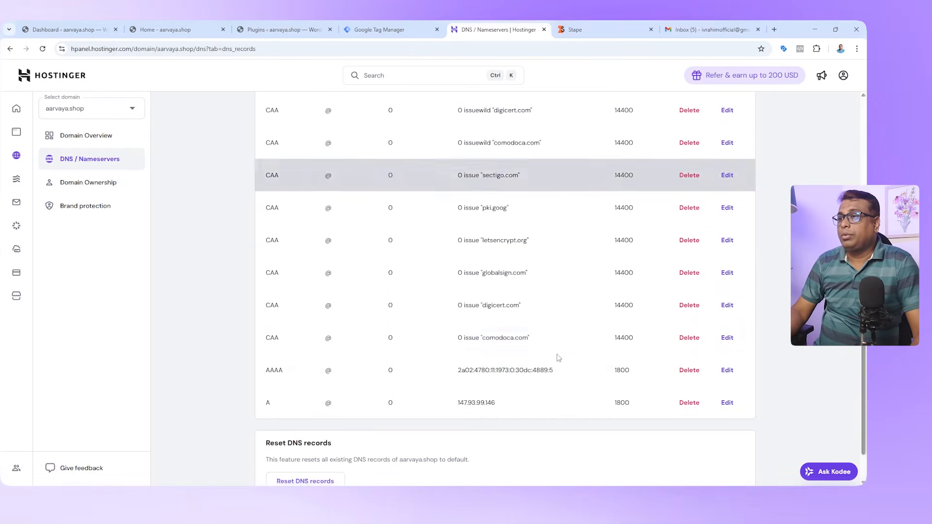
pyautogui.scroll(15, 557, 358)
pyautogui.scroll(-3, 547, 338)
pyautogui.hotkey('ctrl', 'f')
pyautogui.write('five')
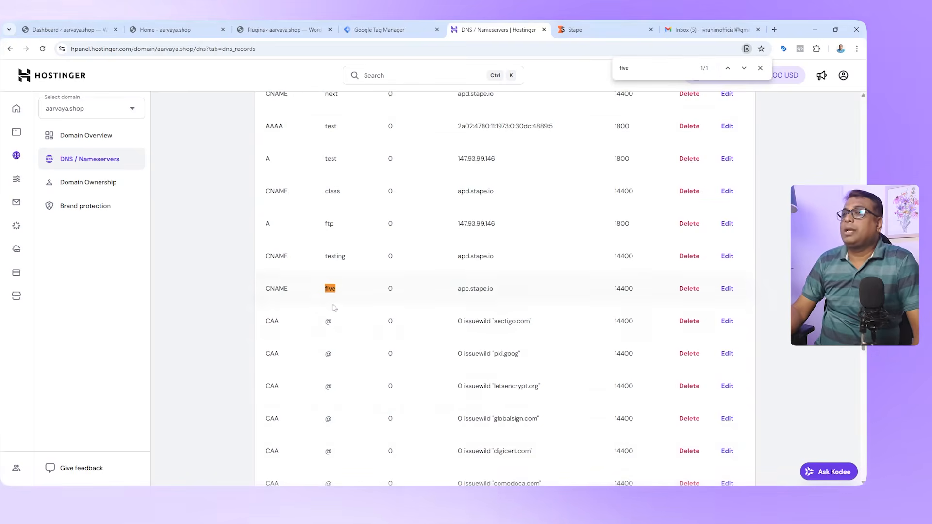
# - Return to Stape and start verifying the five.aarvaya.shop custom domain
pyautogui.click(602, 29)
pyautogui.click(481, 441)
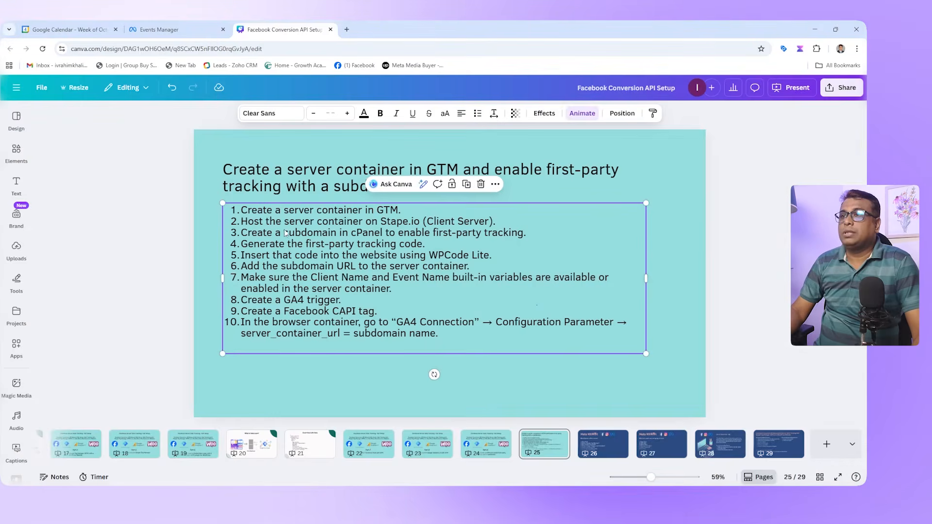
# - Review the items on creating a subdomain and generating the first-party tracking code in the Canva checklist slide
pyautogui.hotkey('ctrl', 'shift', 'Right')
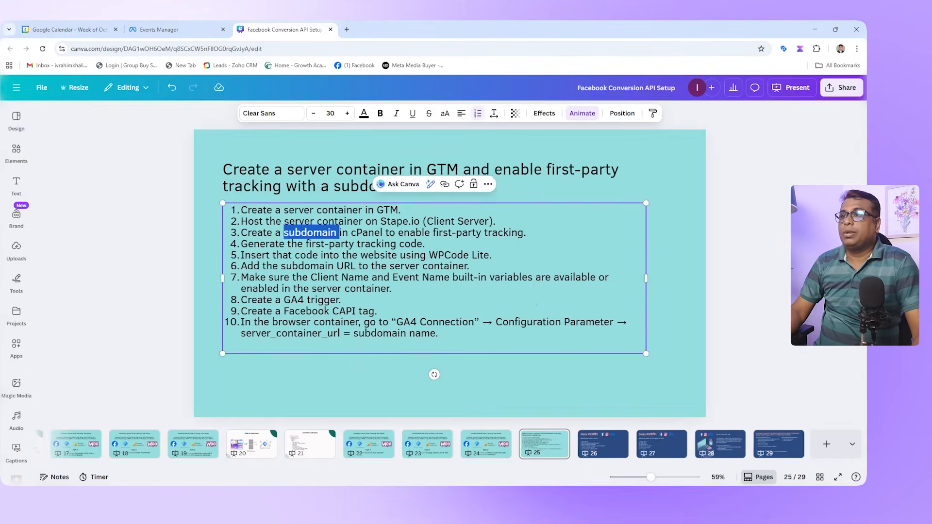
pyautogui.click(348, 233)
pyautogui.moveTo(248, 233); pyautogui.dragTo(527, 233)
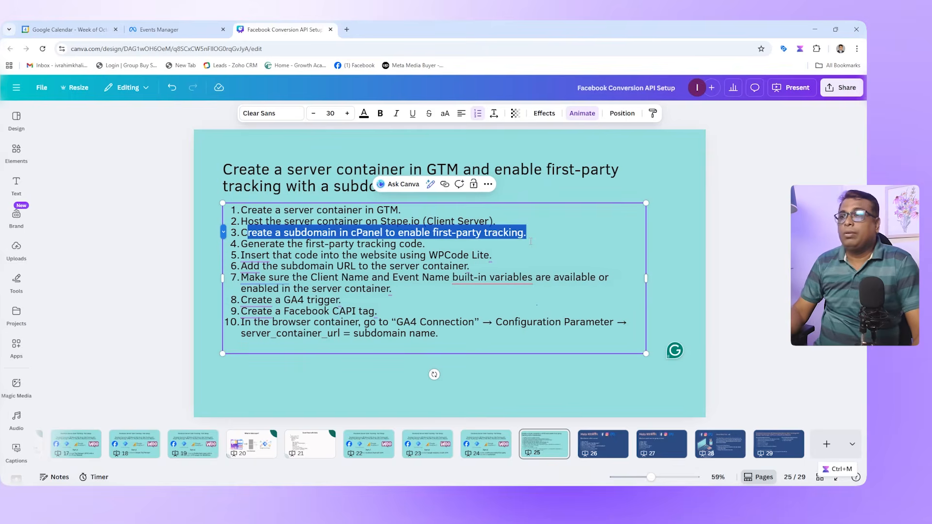
pyautogui.click(321, 255)
pyautogui.moveTo(242, 244); pyautogui.dragTo(423, 244)
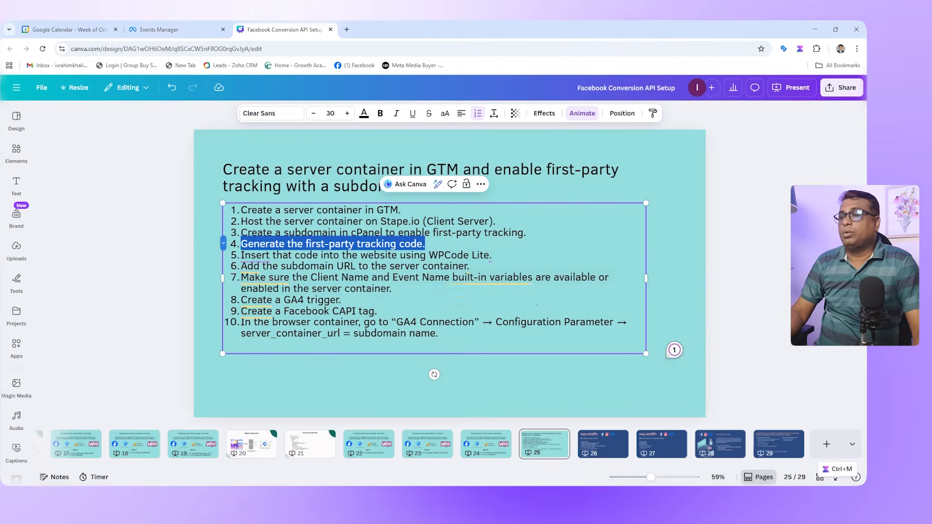
# - Return to the store's WordPress admin and open the Google Tag Manager for WordPress settings from the installed plugins
pyautogui.click(643, 496)
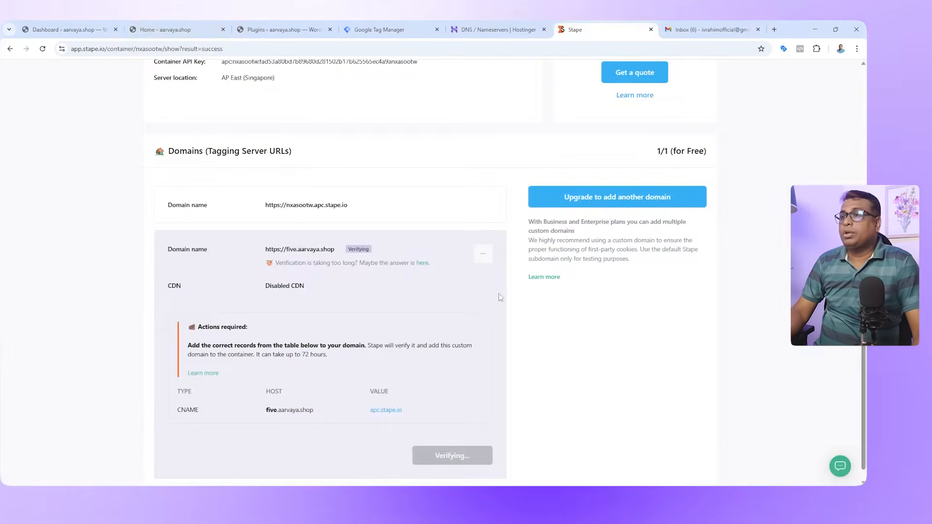
pyautogui.click(162, 30)
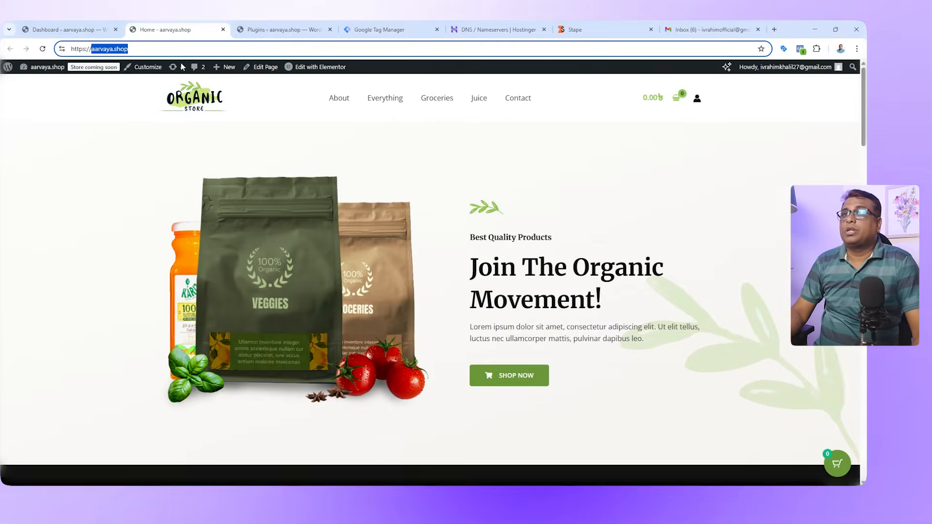
pyautogui.click(75, 30)
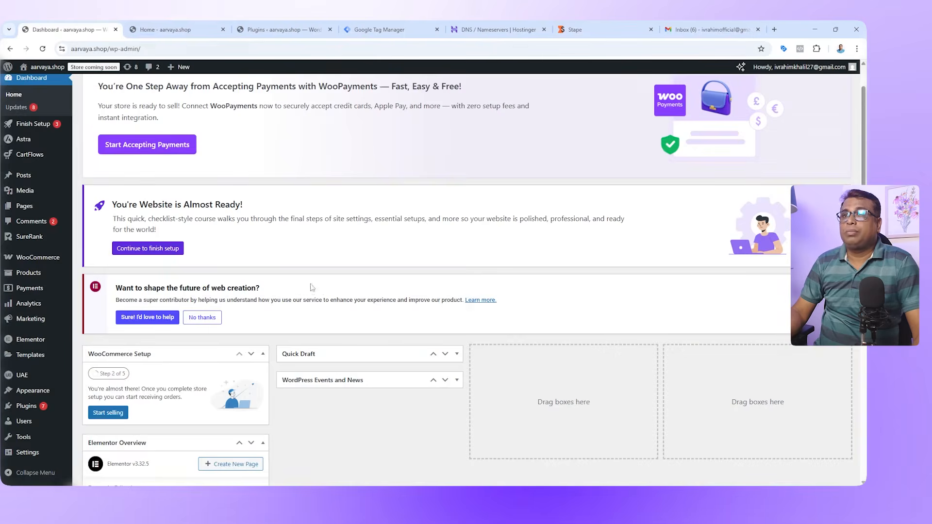
pyautogui.click(189, 23)
pyautogui.click(258, 27)
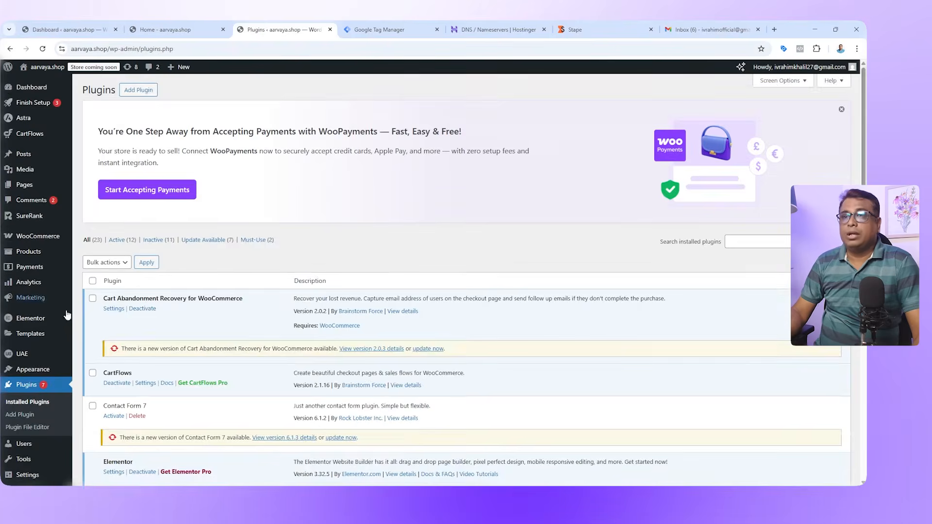
pyautogui.scroll(-9, 321, 292)
pyautogui.click(114, 254)
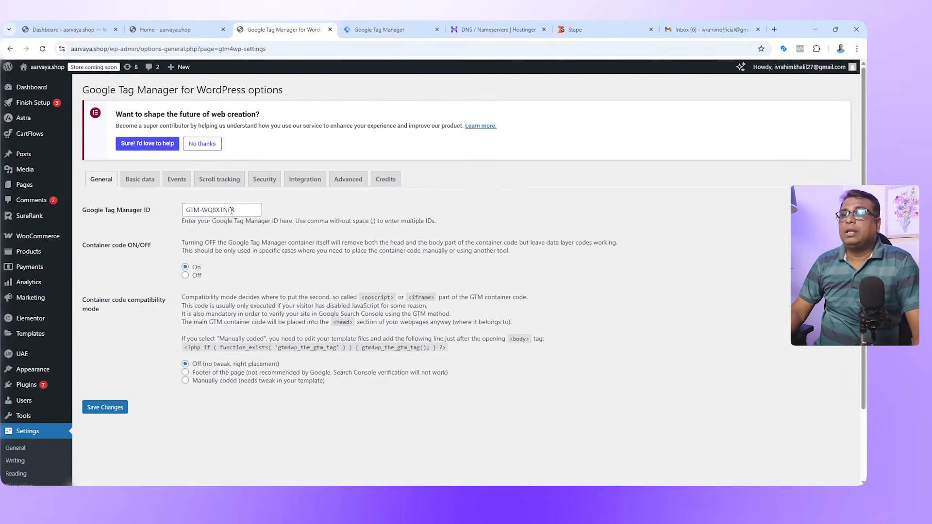
# - Examine the Google Tag Manager ID entered in the plugin's general settings and check the Google Tag Manager page
pyautogui.click(241, 211)
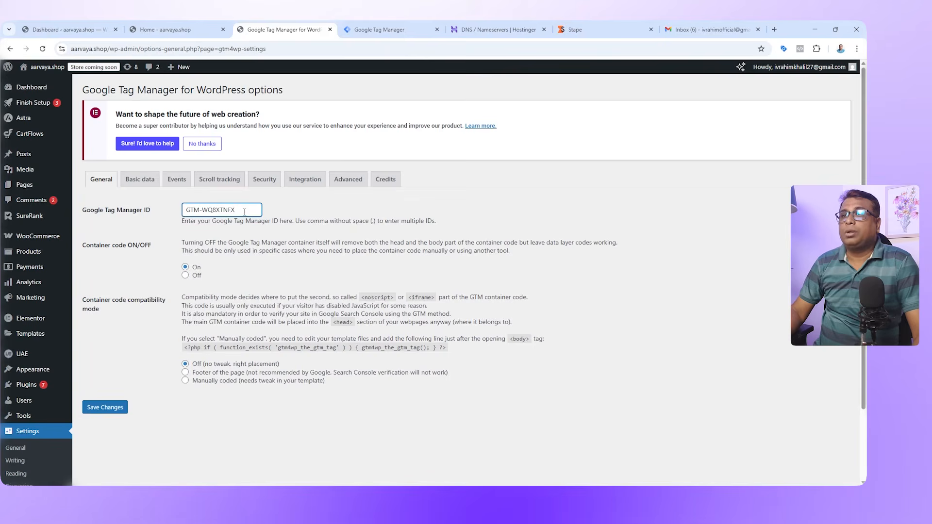
pyautogui.moveTo(244, 211); pyautogui.dragTo(184, 212)
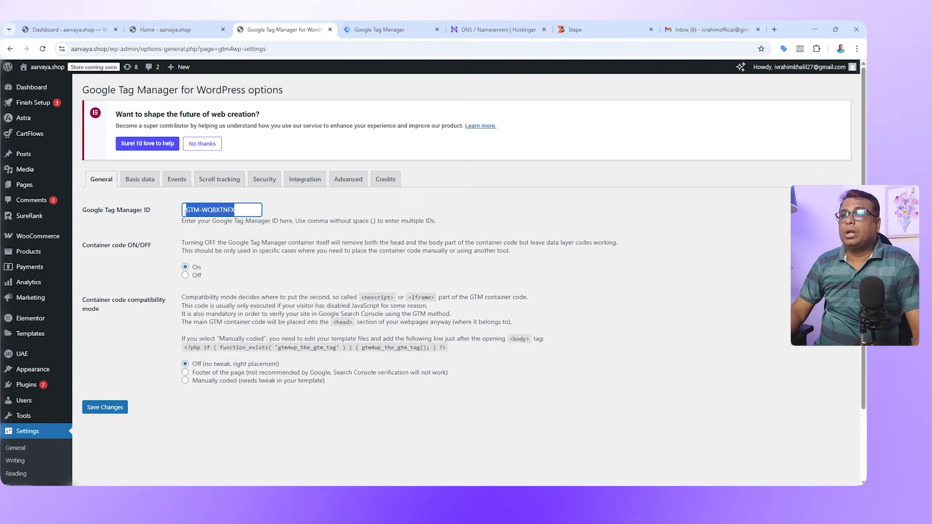
pyautogui.click(245, 212)
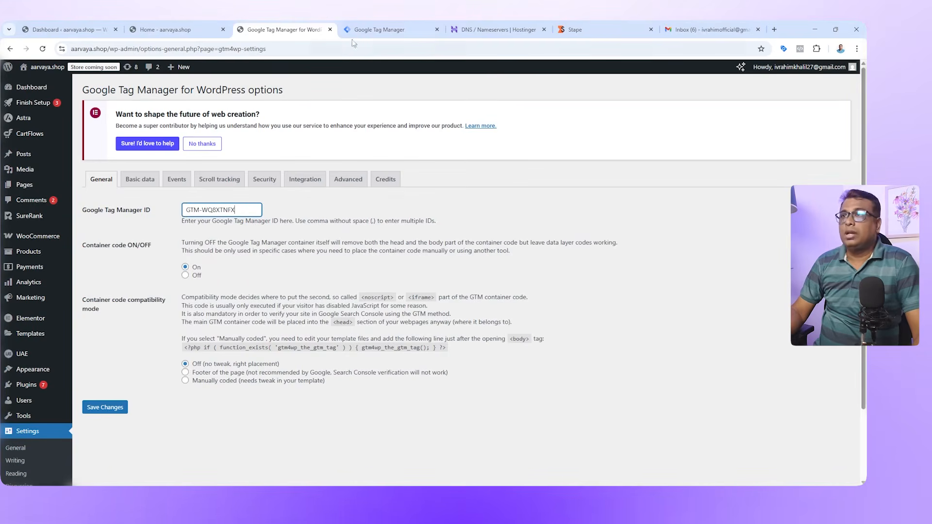
pyautogui.click(383, 29)
pyautogui.click(295, 27)
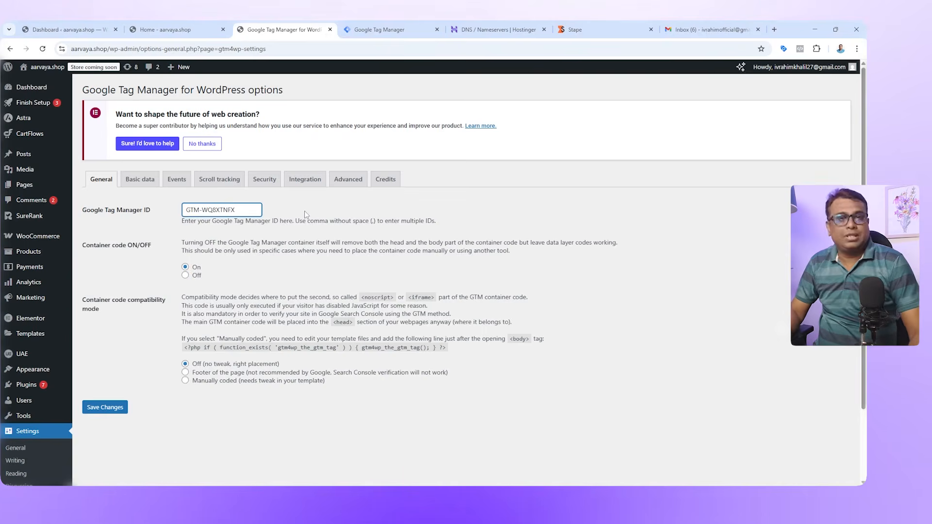
# - Return to the Stape container and check the verification status of the five.aarvaya.shop custom domain
pyautogui.click(360, 36)
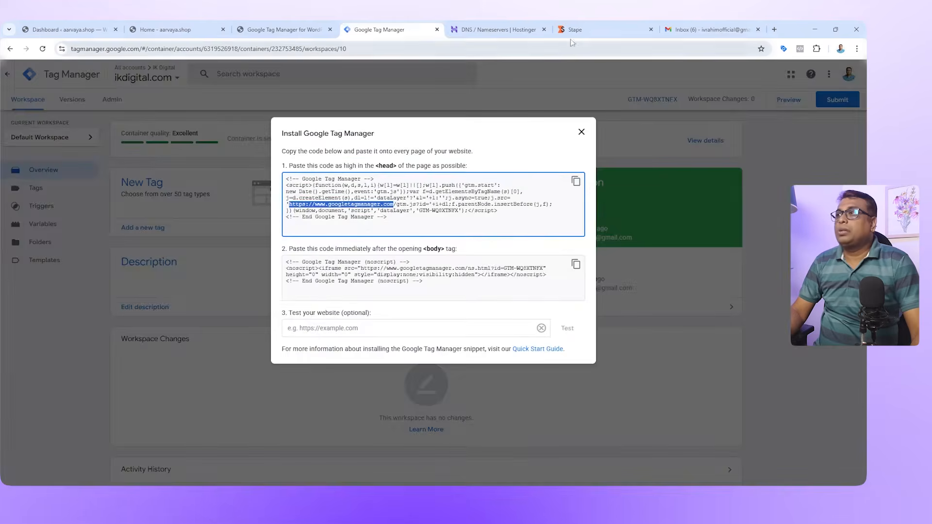
pyautogui.click(588, 29)
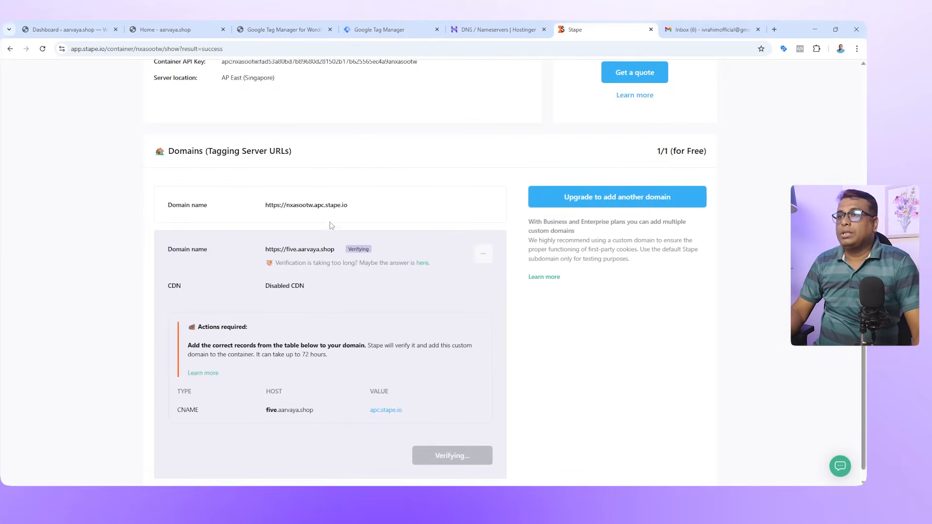
pyautogui.scroll(5, 383, 357)
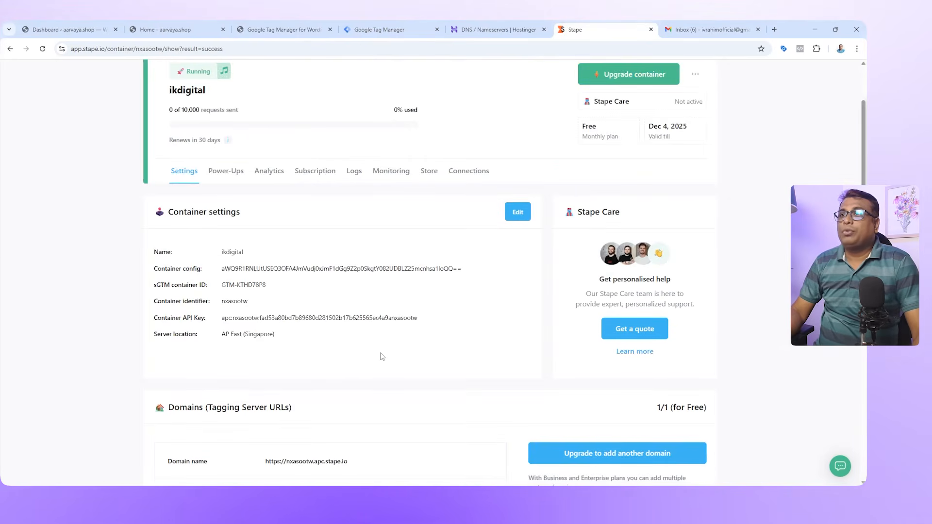
pyautogui.scroll(-3, 383, 357)
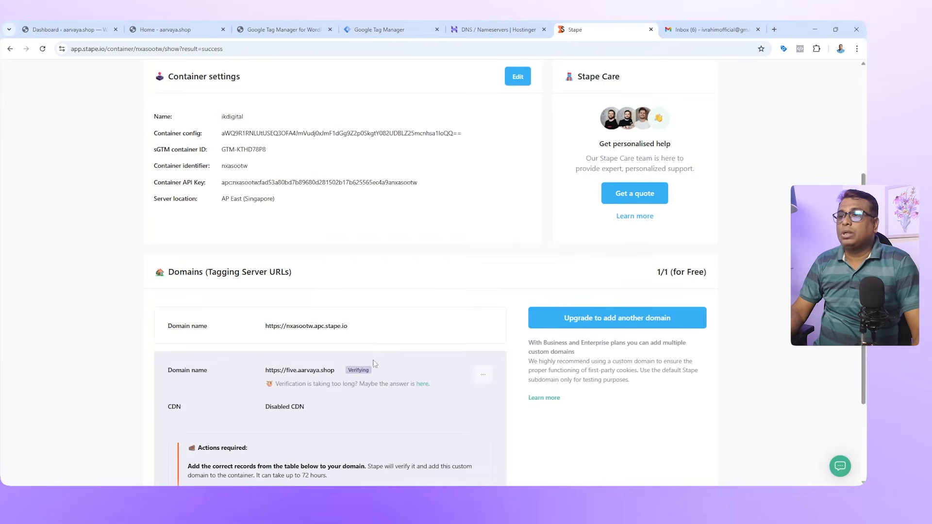
pyautogui.scroll(-2, 375, 363)
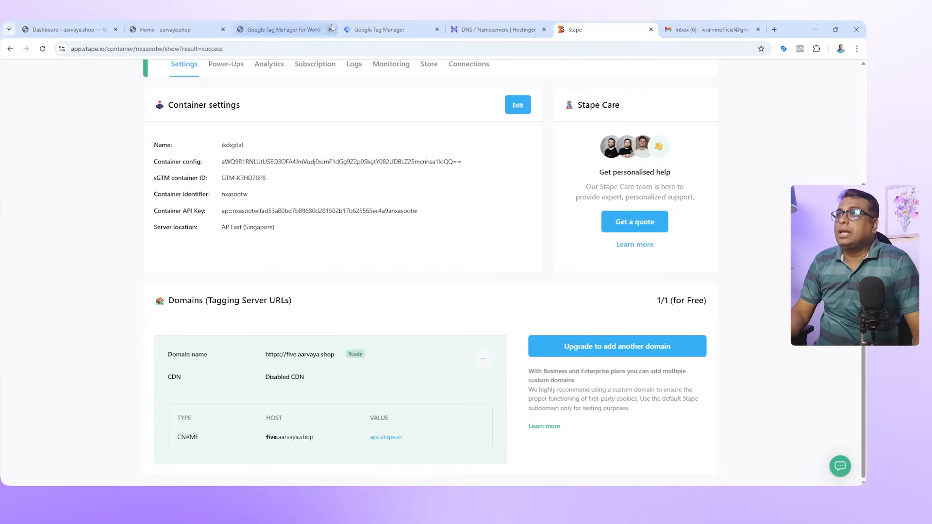
# - Examine the googletagmanager.com address in the Google Tag Manager install snippet and review the Canva checklist slide
pyautogui.click(315, 30)
pyautogui.click(385, 30)
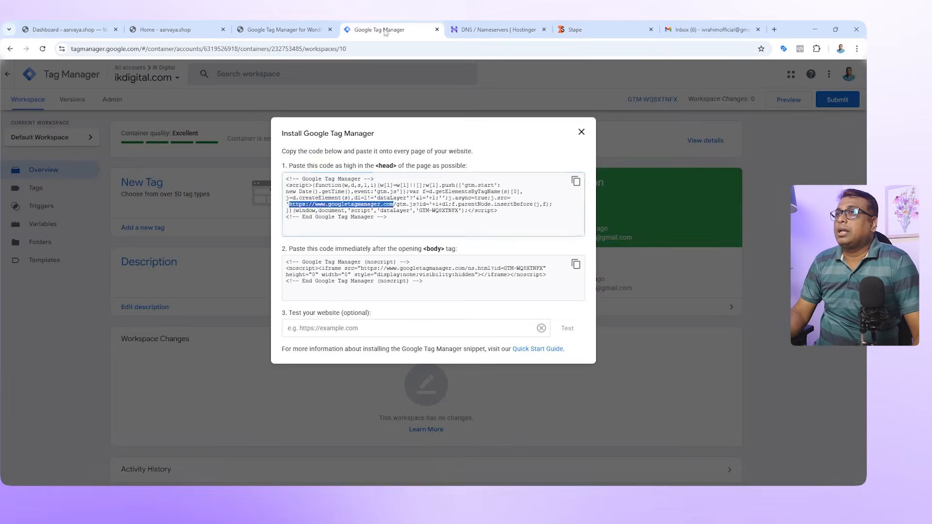
pyautogui.click(371, 210)
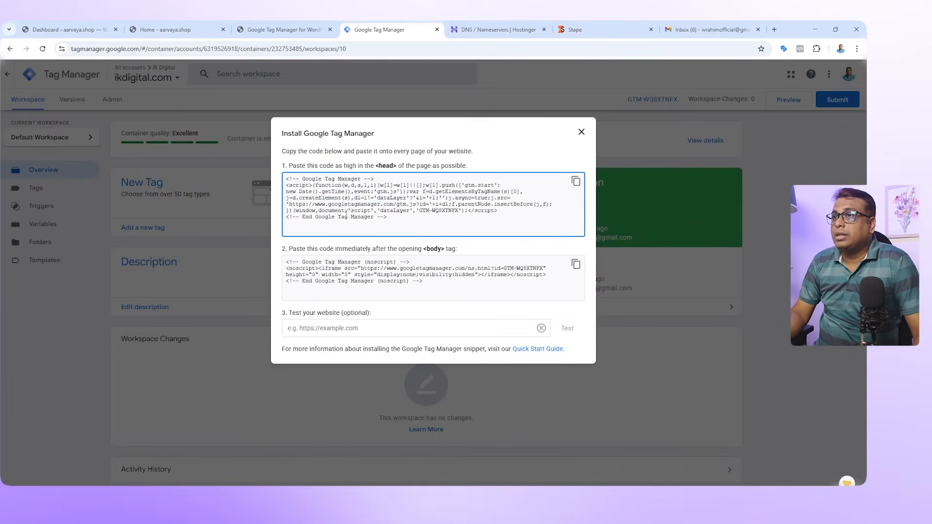
pyautogui.moveTo(329, 206); pyautogui.dragTo(395, 209)
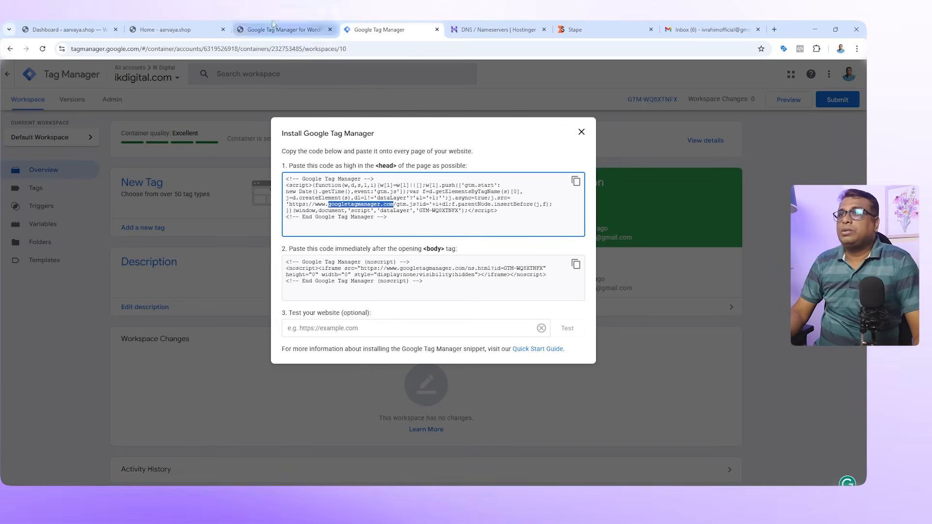
pyautogui.click(284, 30)
pyautogui.click(390, 30)
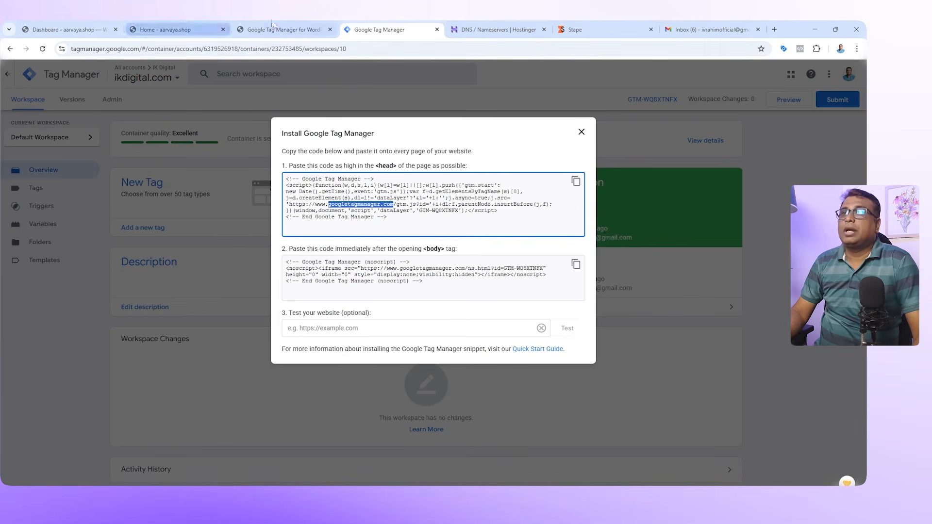
pyautogui.click(644, 495)
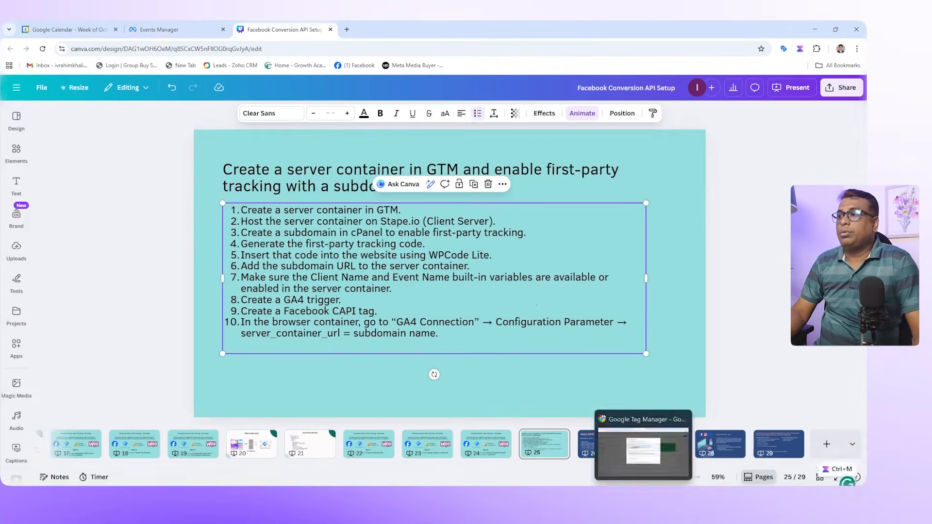
pyautogui.click(643, 495)
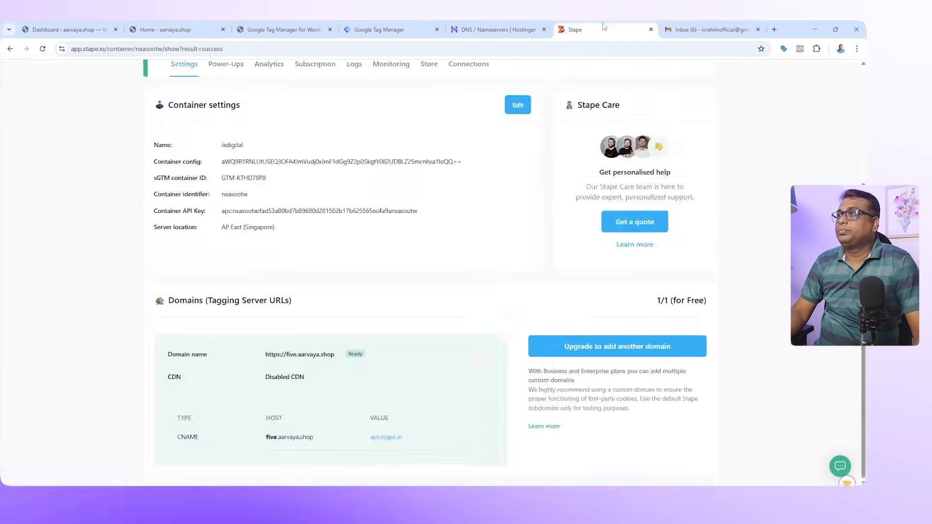
# - Enable the Custom Loader power-up for the ikdigital container in Stape and save the change
pyautogui.click(602, 29)
pyautogui.click(232, 238)
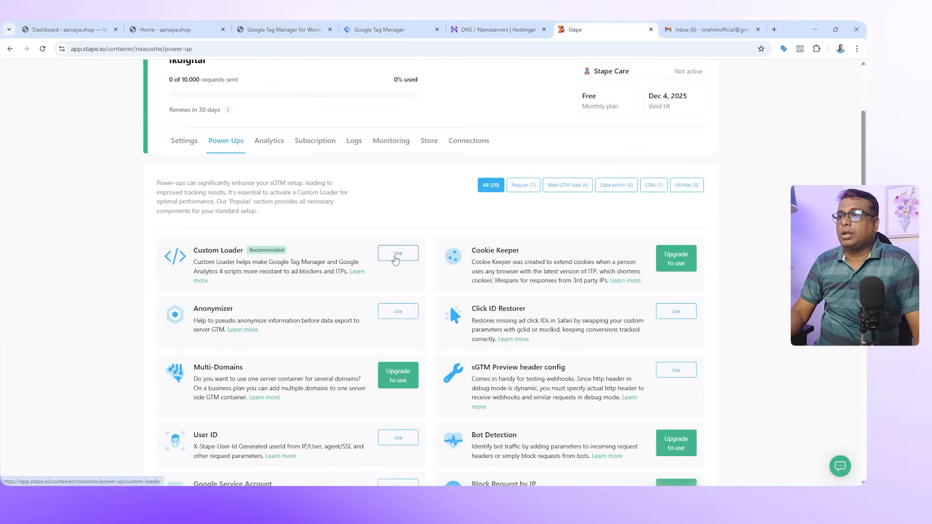
pyautogui.click(399, 254)
pyautogui.click(666, 398)
pyautogui.scroll(-5, 476, 344)
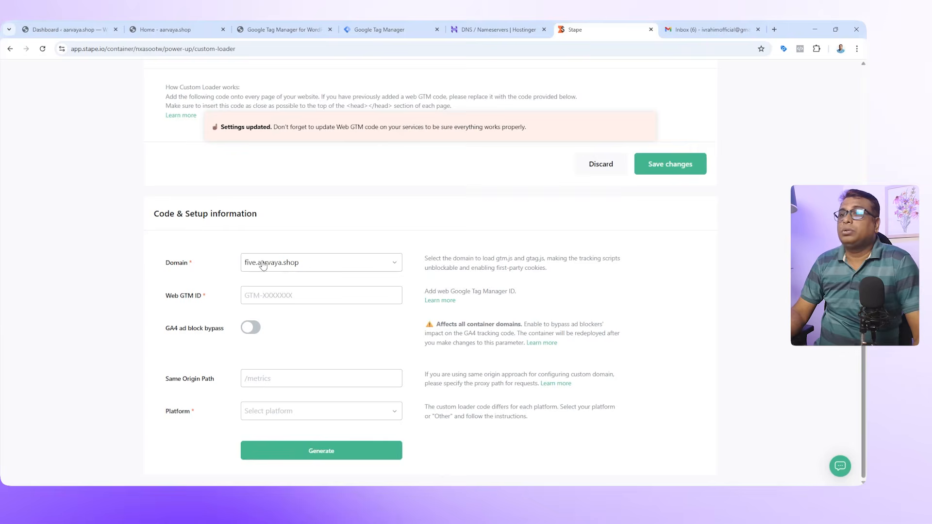
# - Copy the web container ID GTM-WQ8XTNFX from Google Tag Manager into the Web GTM ID of Stape's Custom Loader setup
pyautogui.click(413, 24)
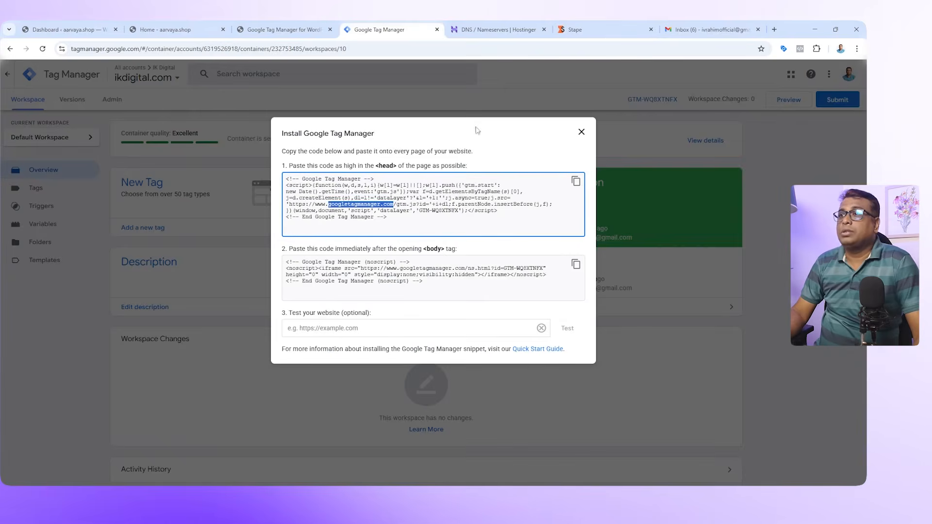
pyautogui.click(582, 132)
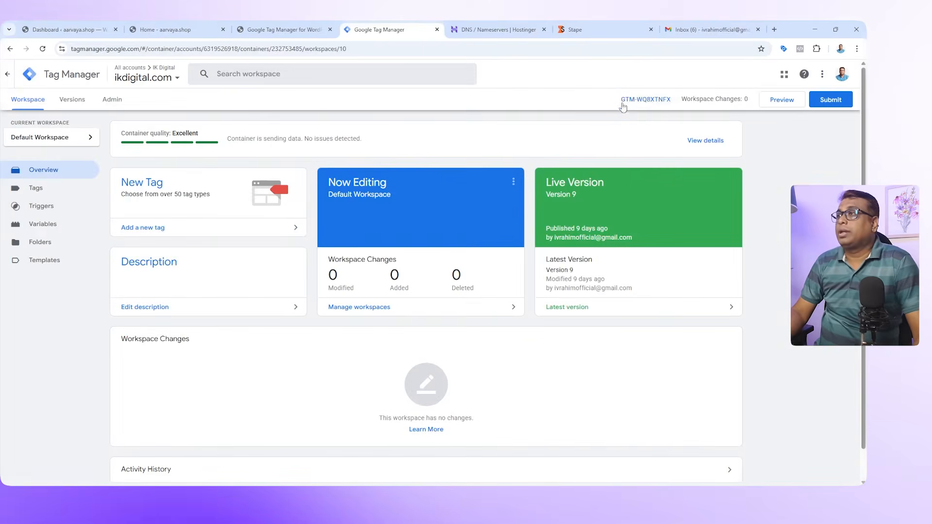
pyautogui.moveTo(616, 102); pyautogui.dragTo(673, 100)
pyautogui.hotkey('ctrl', 'c')
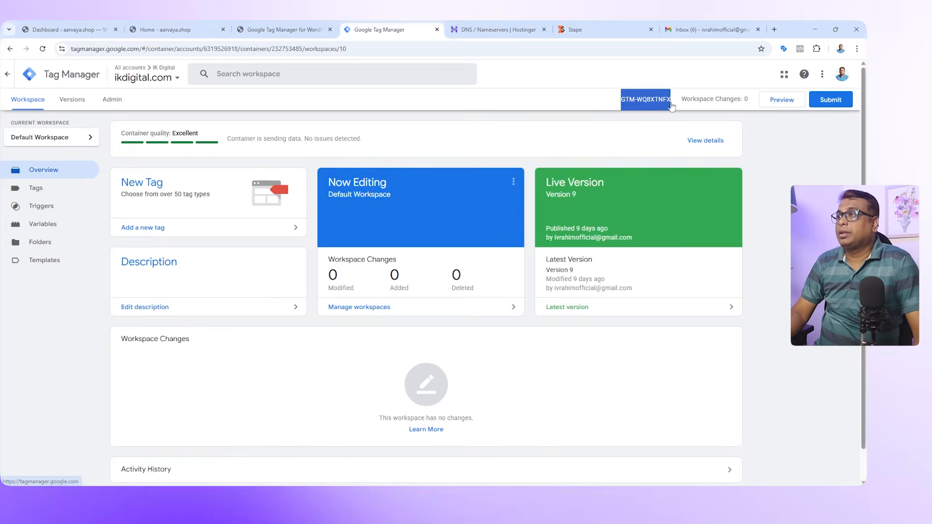
pyautogui.click(584, 28)
pyautogui.hotkey('ctrl', 'v')
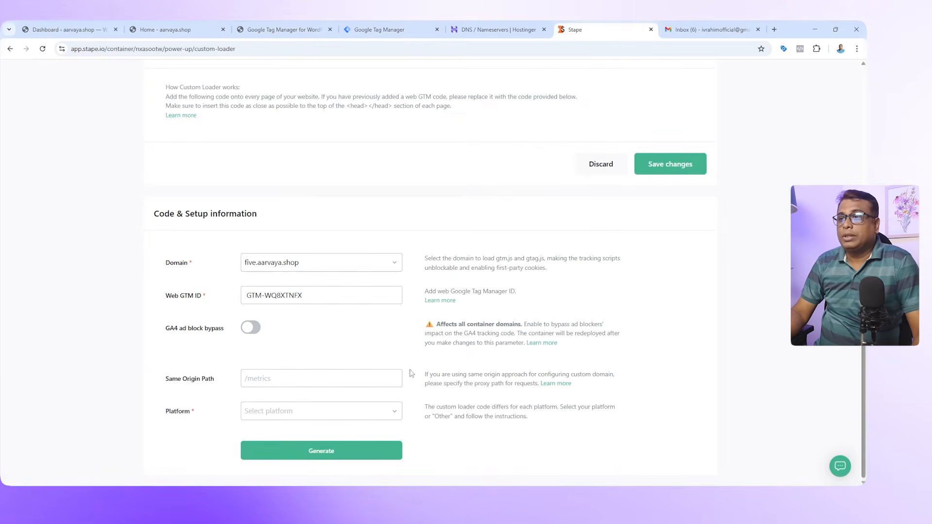
# - Choose Other as the Custom Loader platform and generate the first-party tracking code for five.aarvaya.shop
pyautogui.click(347, 414)
pyautogui.scroll(-1, 384, 413)
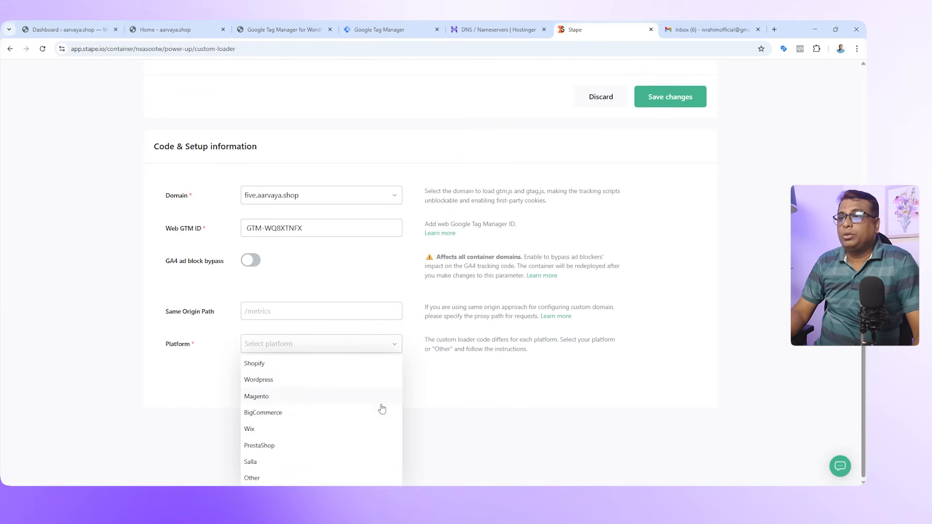
pyautogui.click(261, 480)
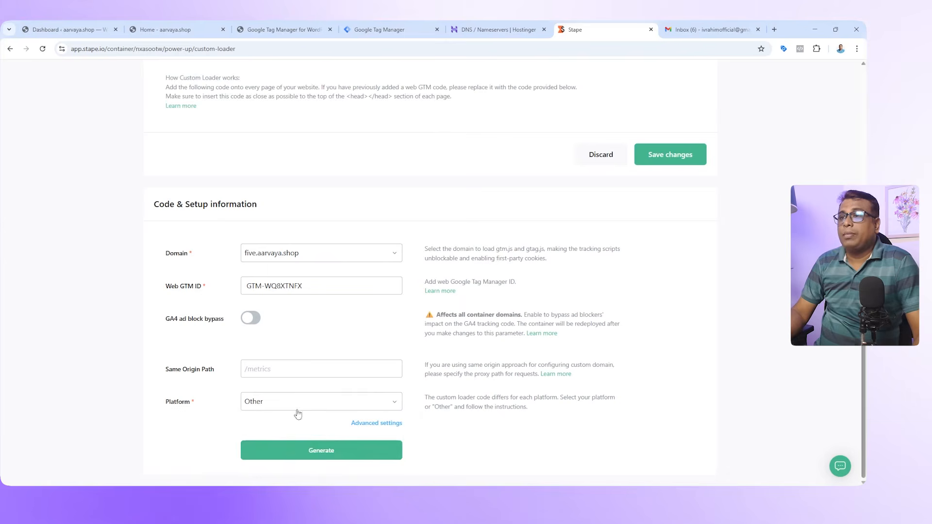
pyautogui.click(319, 451)
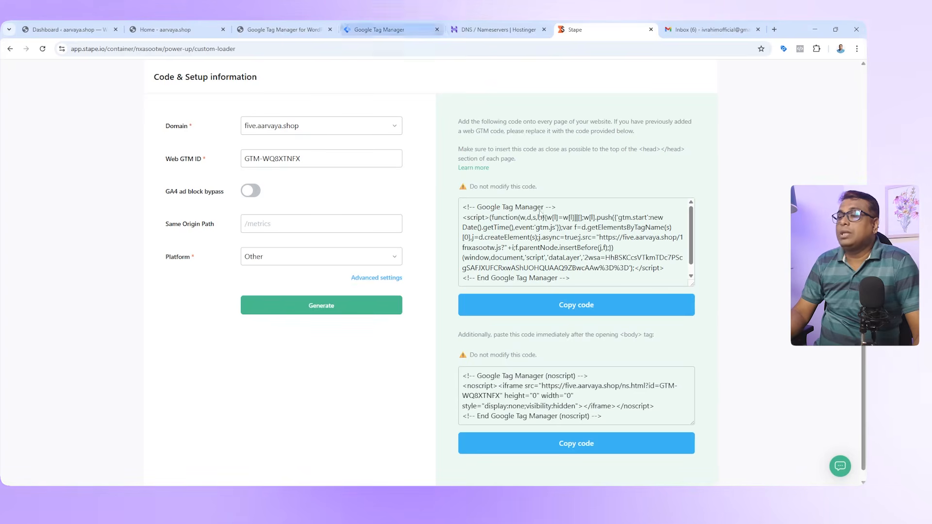
# - Set the container code to Off in the WordPress Google Tag Manager plugin and save the settings
pyautogui.click(284, 28)
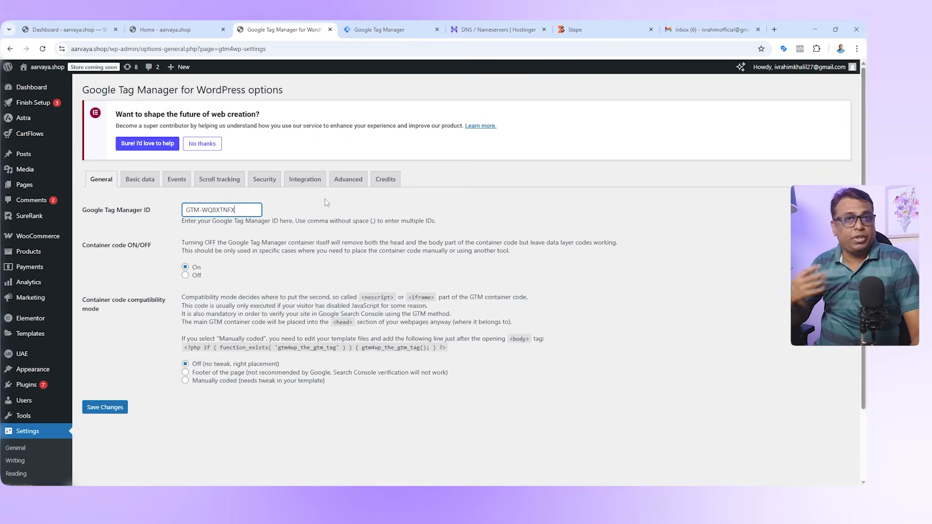
pyautogui.click(309, 202)
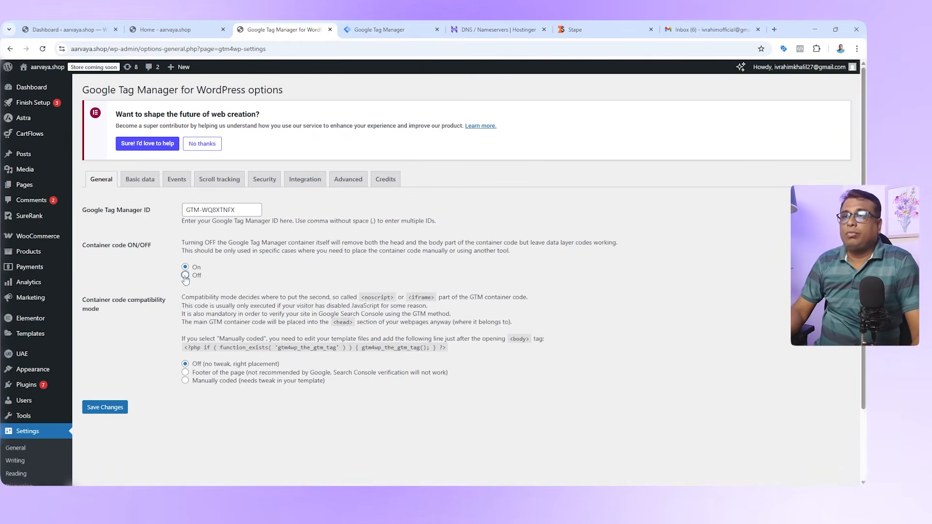
pyautogui.click(105, 408)
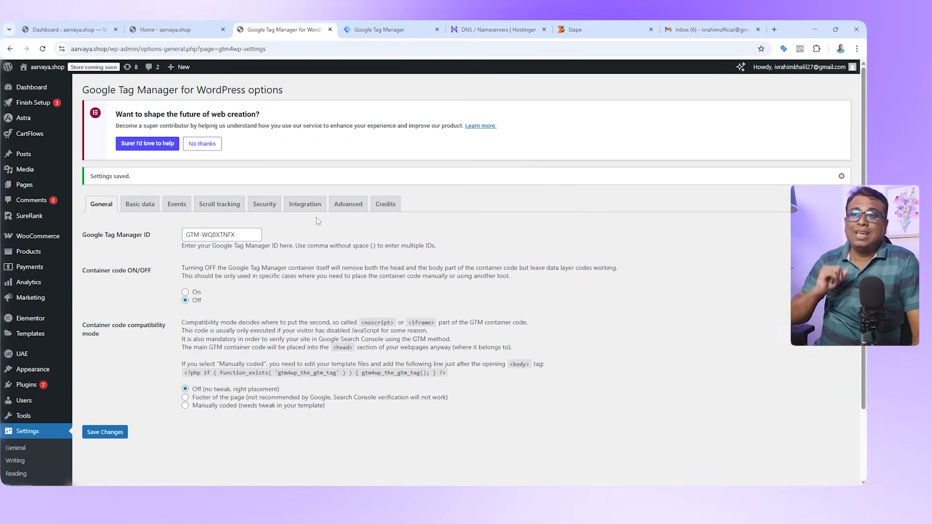
pyautogui.moveTo(248, 238); pyautogui.dragTo(187, 237)
pyautogui.click(319, 236)
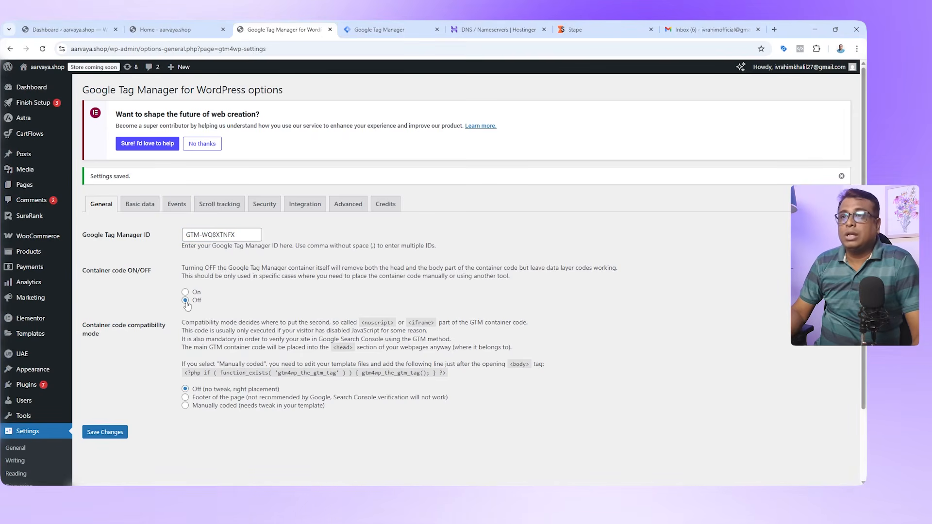
pyautogui.click(105, 432)
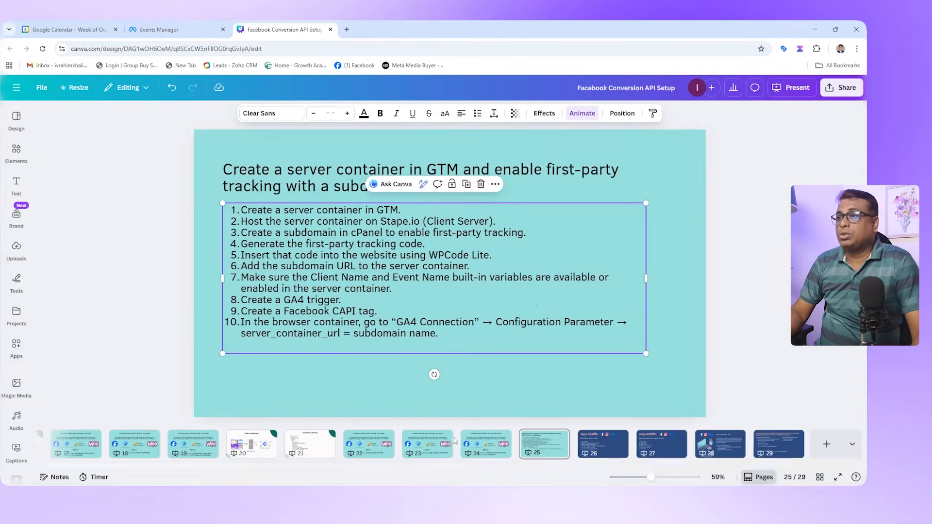
# - Copy the plugin name WPCode Lite from the Canva checklist slide and return to the store's WordPress admin
pyautogui.click(450, 266)
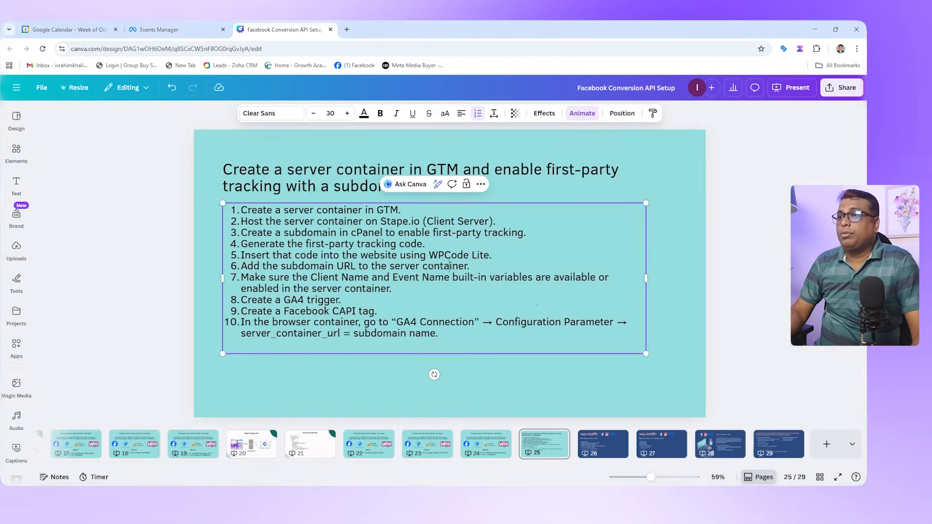
pyautogui.moveTo(432, 255); pyautogui.dragTo(489, 255)
pyautogui.hotkey('ctrl', 'c')
pyautogui.click(433, 255)
pyautogui.click(643, 497)
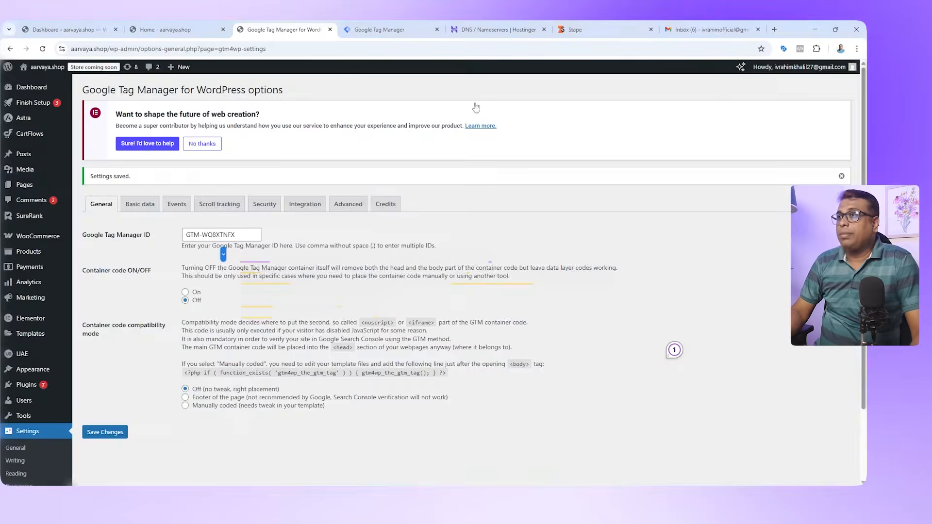
# - Check the generated code in Stape, then search for WPCode Lite among the plugins available to add in WordPress
pyautogui.click(597, 32)
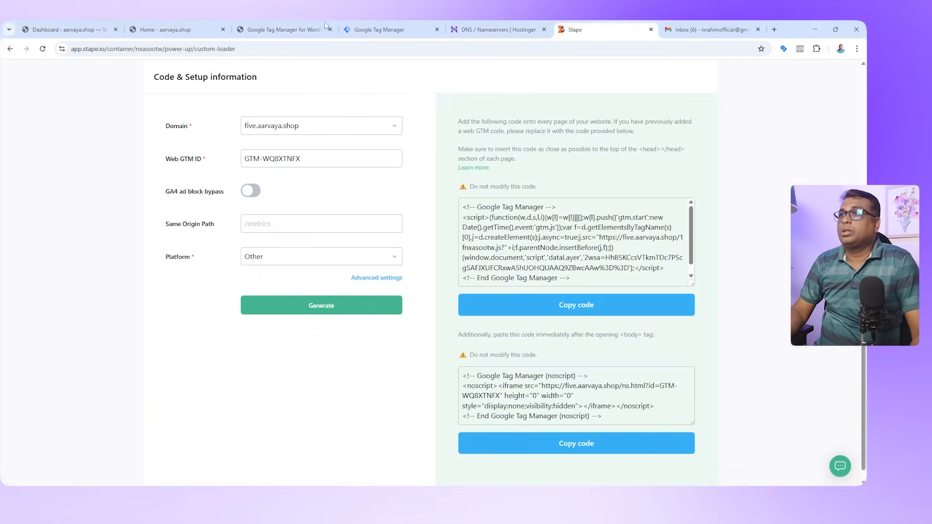
pyautogui.click(283, 30)
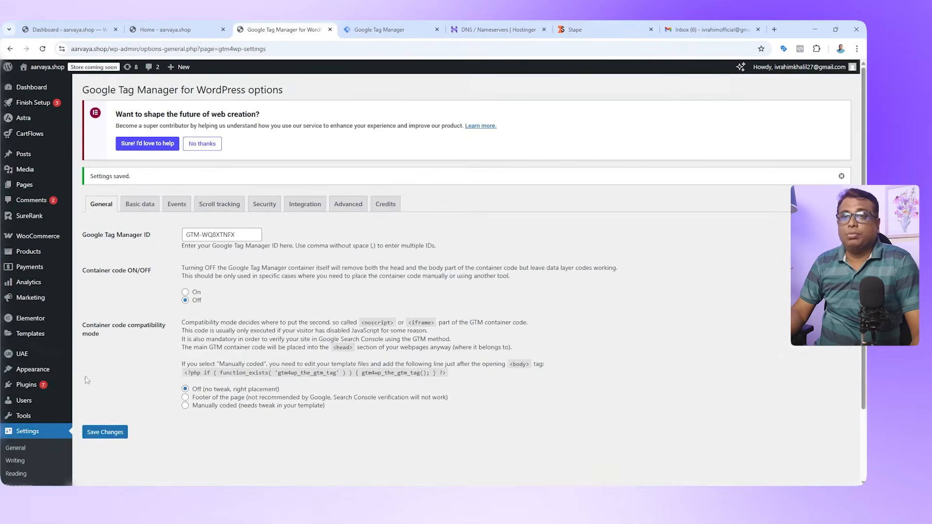
pyautogui.scroll(-2, 39, 362)
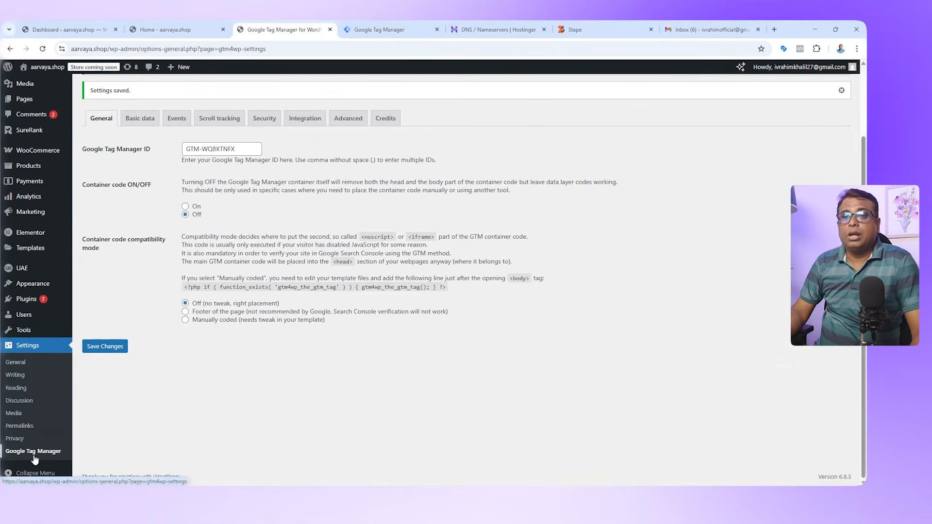
pyautogui.moveTo(37, 299)
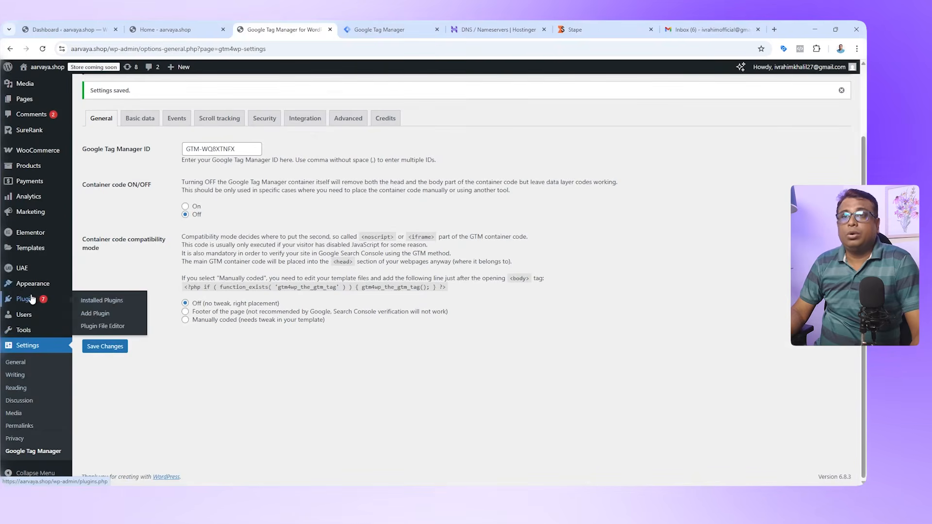
pyautogui.click(99, 313)
pyautogui.click(712, 117)
pyautogui.hotkey('ctrl', 'v')
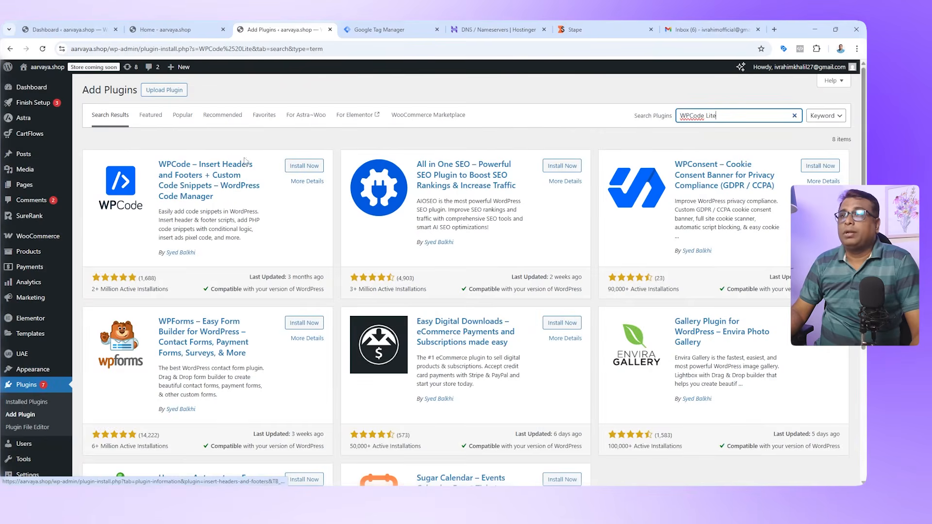
# - Install and activate the WPCode – Insert Headers and Footers plugin and open its Code Snippets page
pyautogui.click(304, 165)
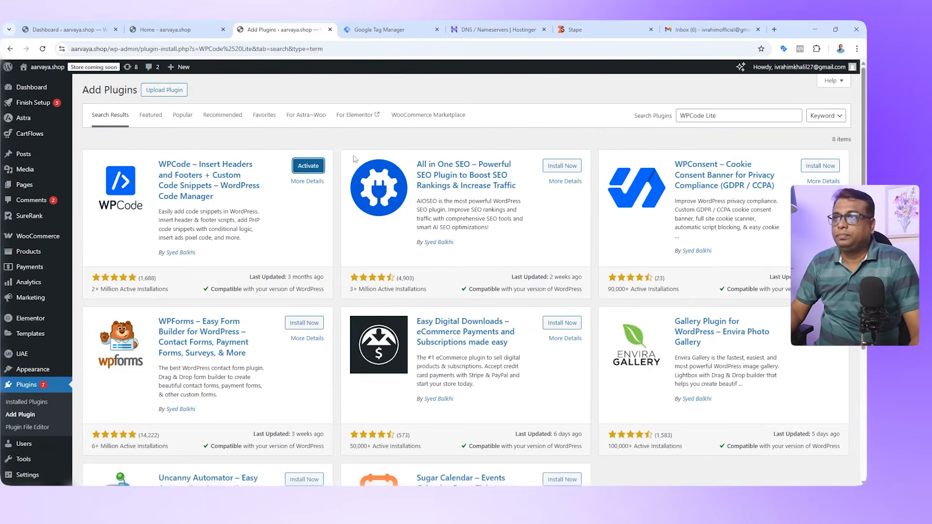
pyautogui.click(309, 170)
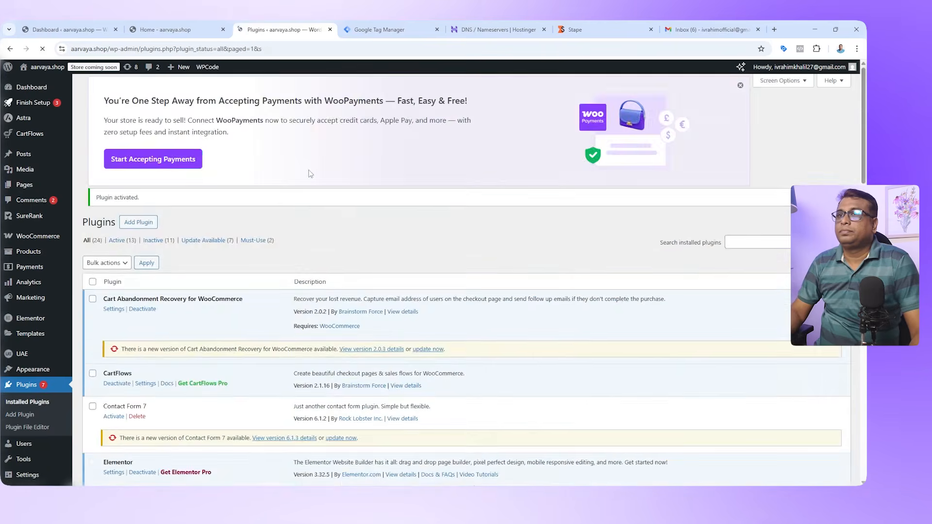
pyautogui.scroll(-10, 249, 312)
pyautogui.scroll(-2, 46, 413)
pyautogui.click(45, 456)
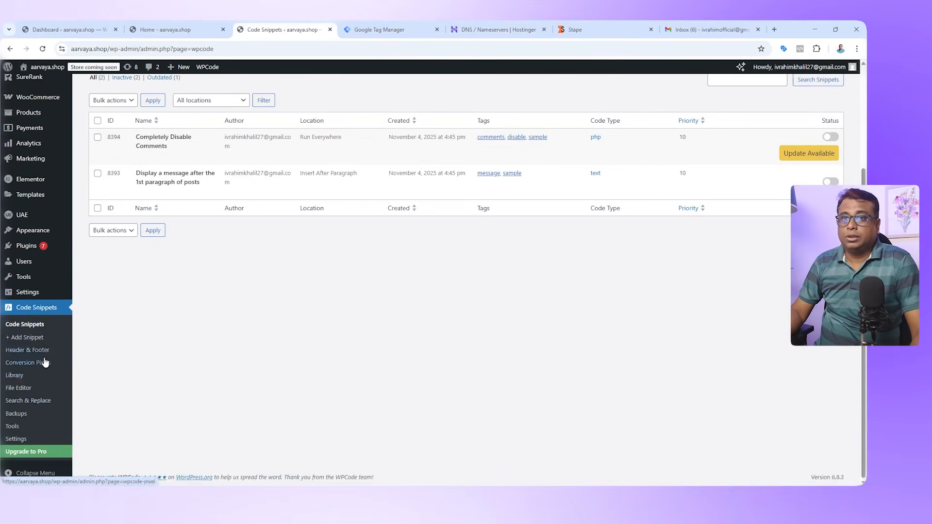
# - Open WPCode's Header & Footer page and paste Stape's generated Google Tag Manager head script into the Header code
pyautogui.click(42, 351)
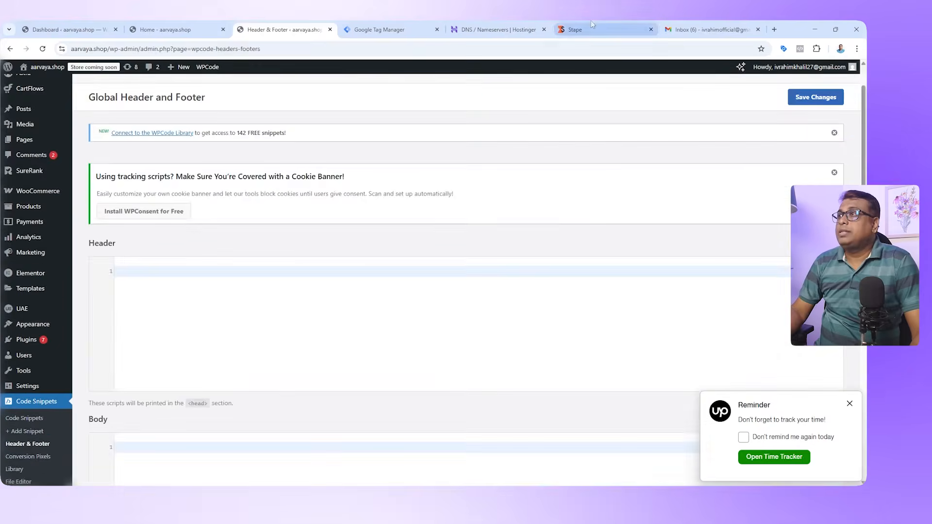
pyautogui.click(582, 29)
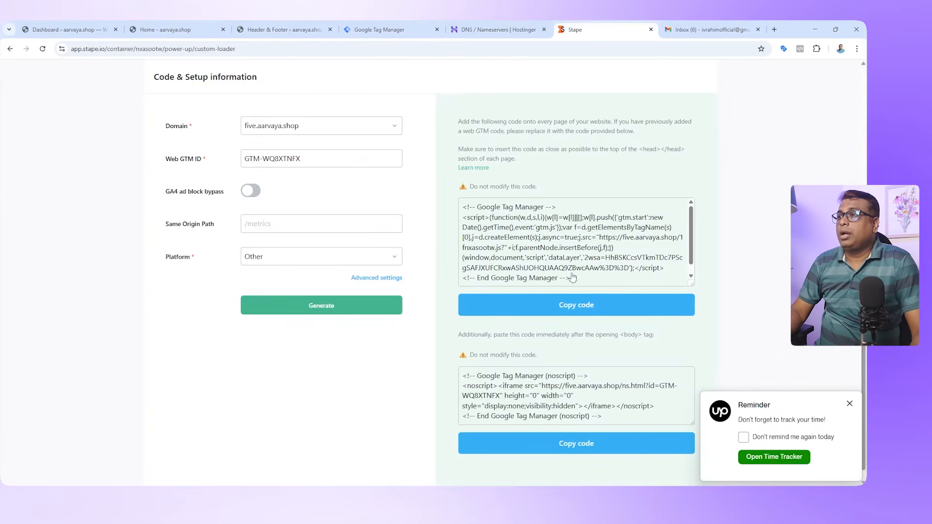
pyautogui.moveTo(560, 258); pyautogui.dragTo(564, 266)
pyautogui.click(585, 304)
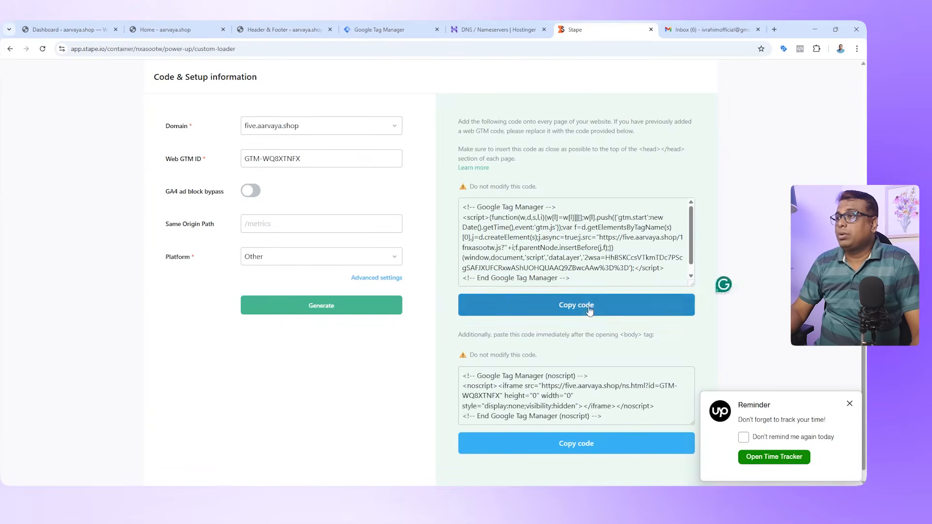
pyautogui.click(266, 28)
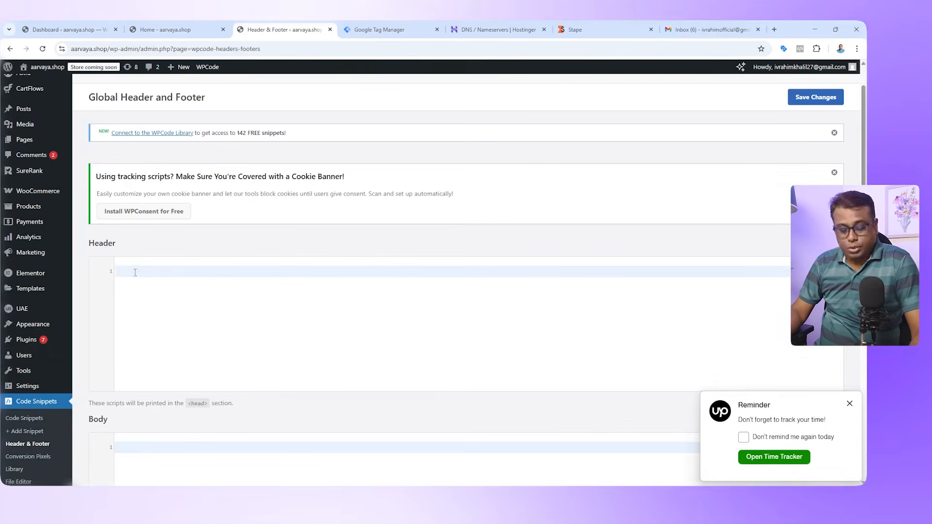
pyautogui.hotkey('ctrl', 'v')
# - Copy the Google Tag Manager noscript code from Stape and paste it into the Body code in WPCode
pyautogui.click(616, 26)
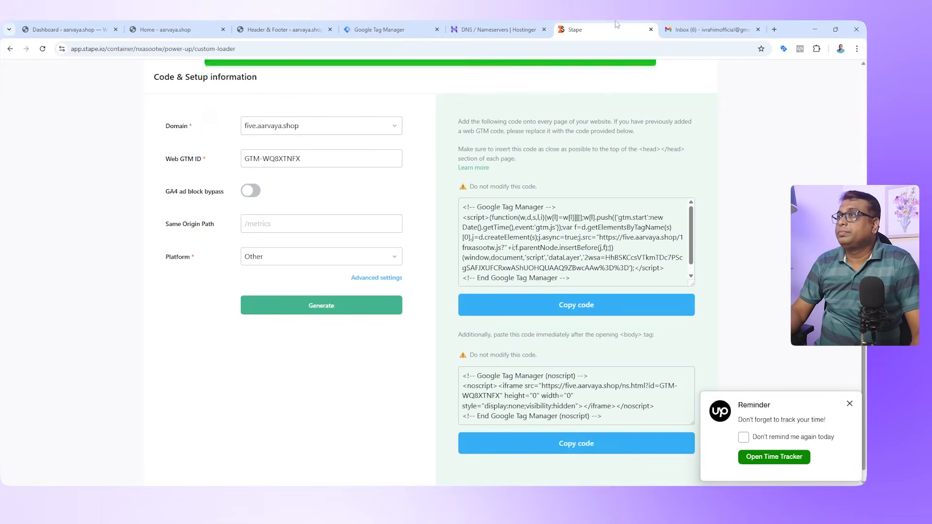
pyautogui.click(587, 444)
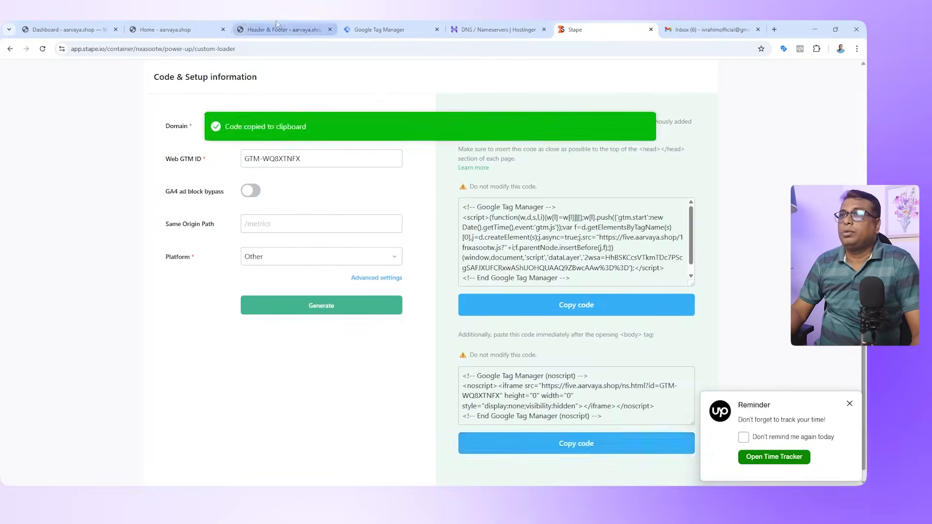
pyautogui.click(277, 28)
pyautogui.scroll(-2, 264, 377)
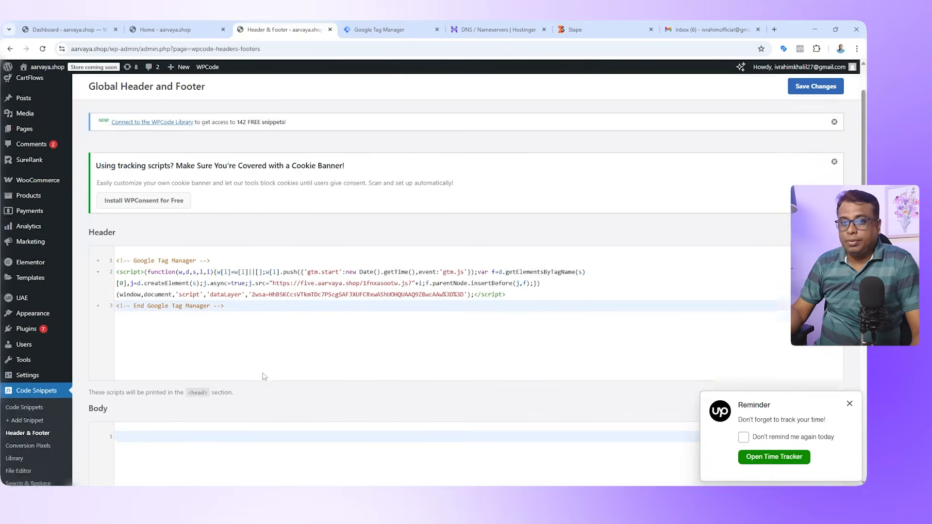
pyautogui.hotkey('ctrl', 'v')
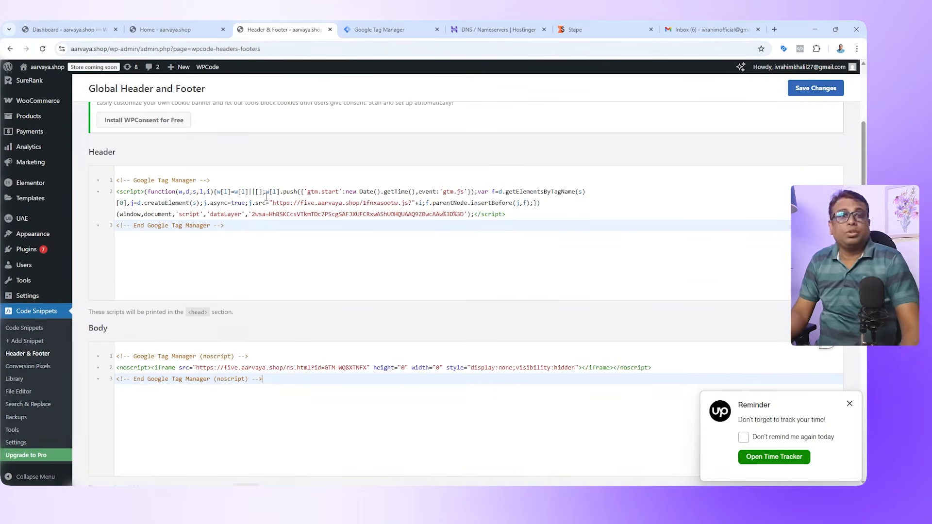
# - Compare the script source URL in Google Tag Manager's default install snippet with the one in the WPCode header code
pyautogui.click(381, 29)
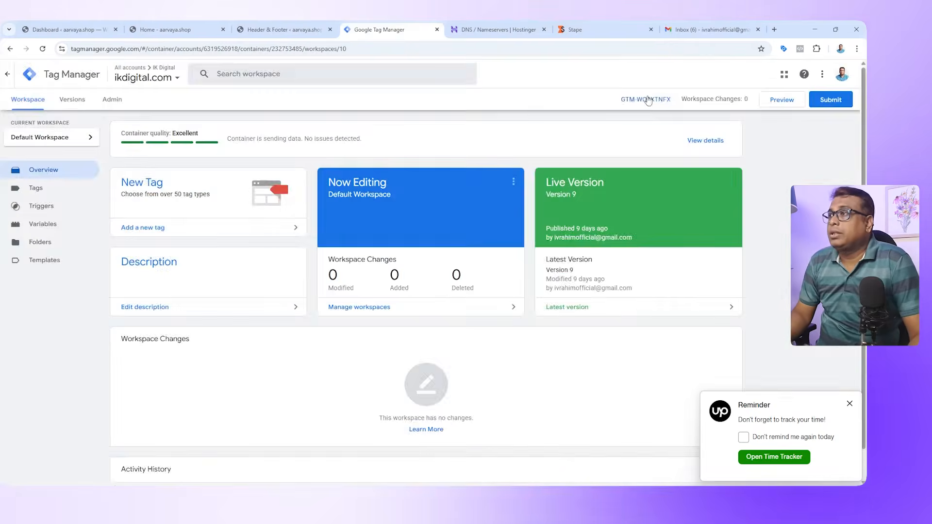
pyautogui.click(647, 100)
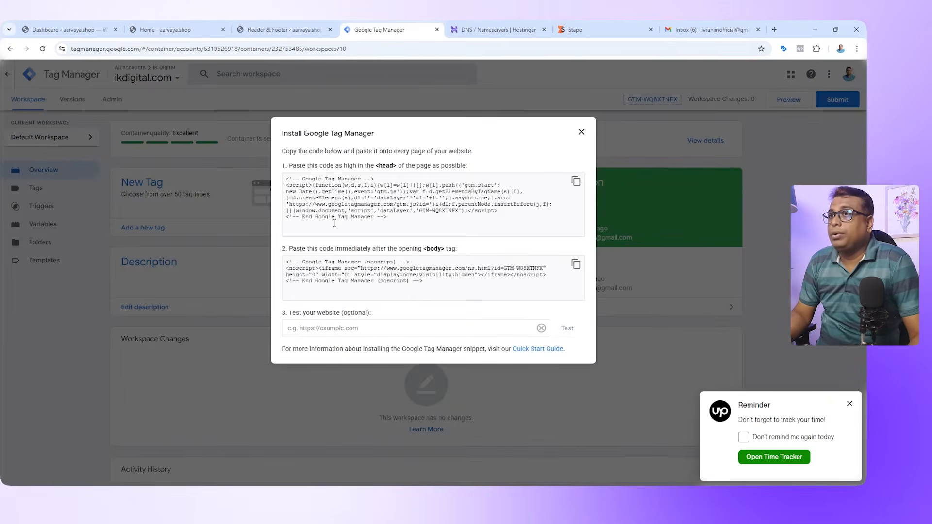
pyautogui.moveTo(289, 204); pyautogui.dragTo(414, 204)
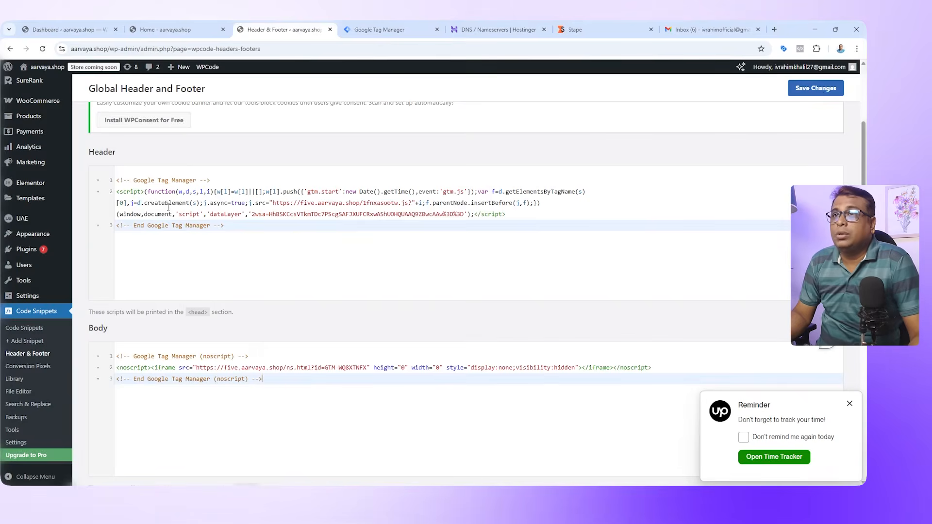
pyautogui.moveTo(274, 205); pyautogui.dragTo(363, 208)
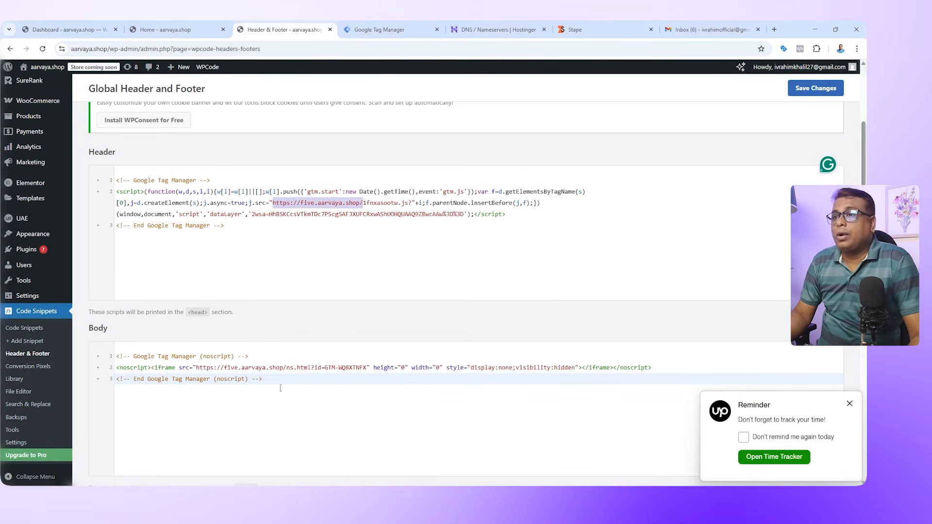
# - Save the global header and footer code and open the store's site in a new tab
pyautogui.click(293, 379)
pyautogui.click(813, 91)
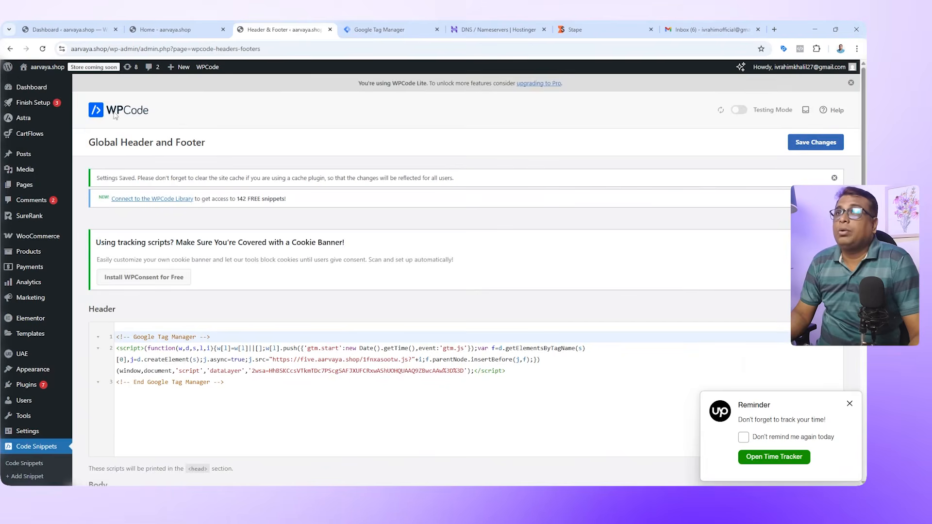
pyautogui.moveTo(43, 68)
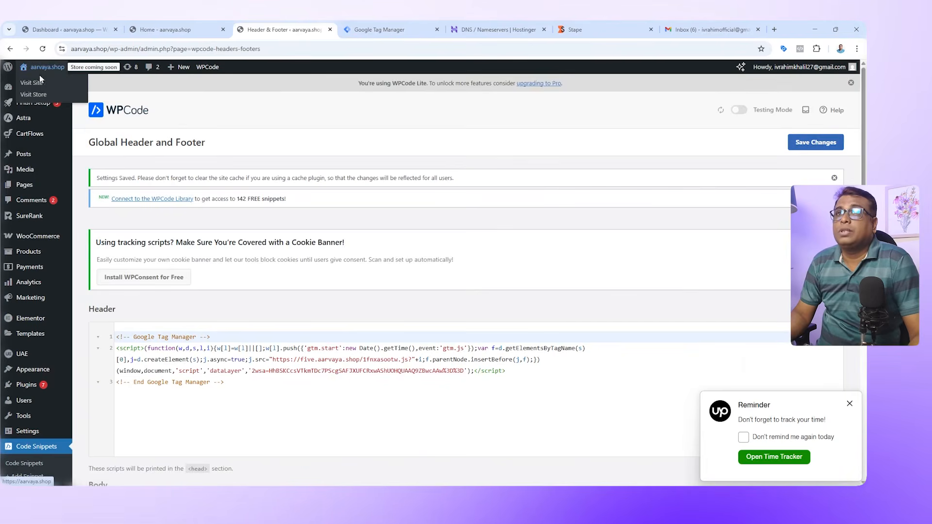
pyautogui.rightClick(36, 84)
pyautogui.click(63, 90)
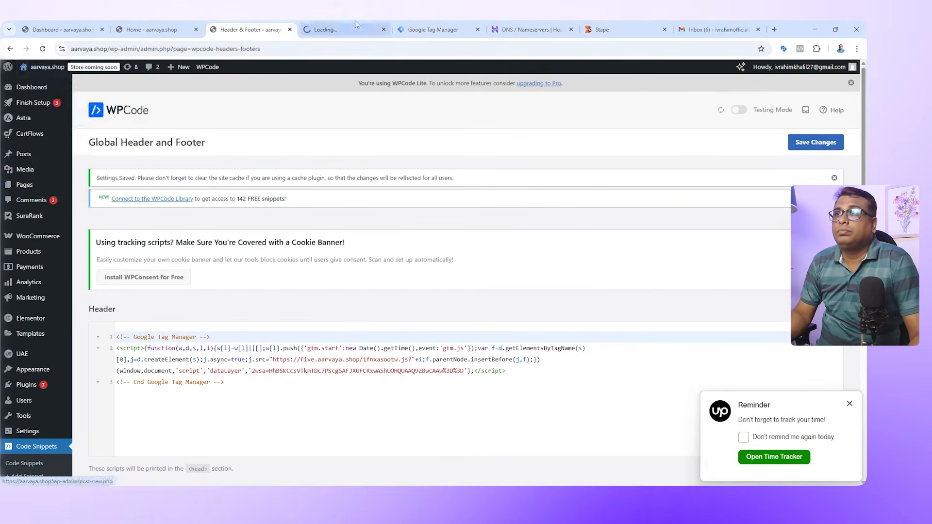
pyautogui.click(357, 24)
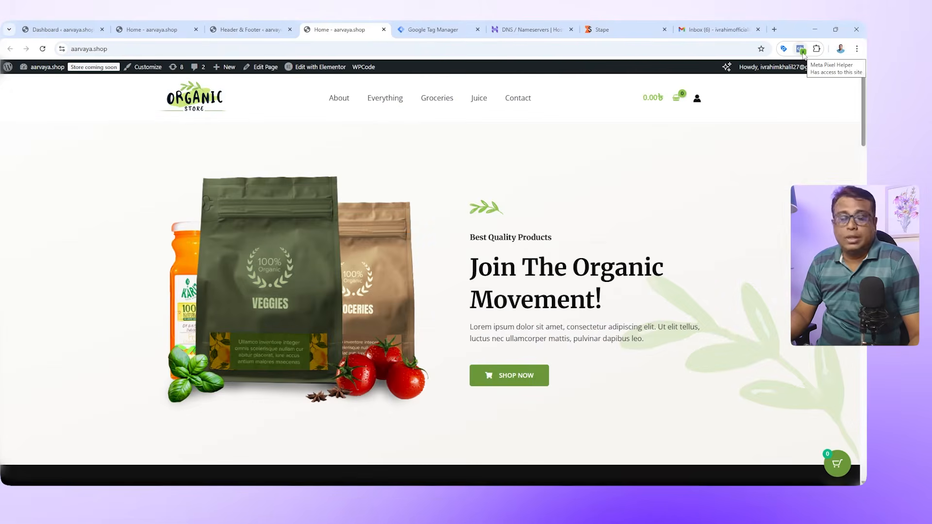
# - Check the tracking on the store's home page with Meta Pixel Helper and Tag Assistant
pyautogui.click(801, 51)
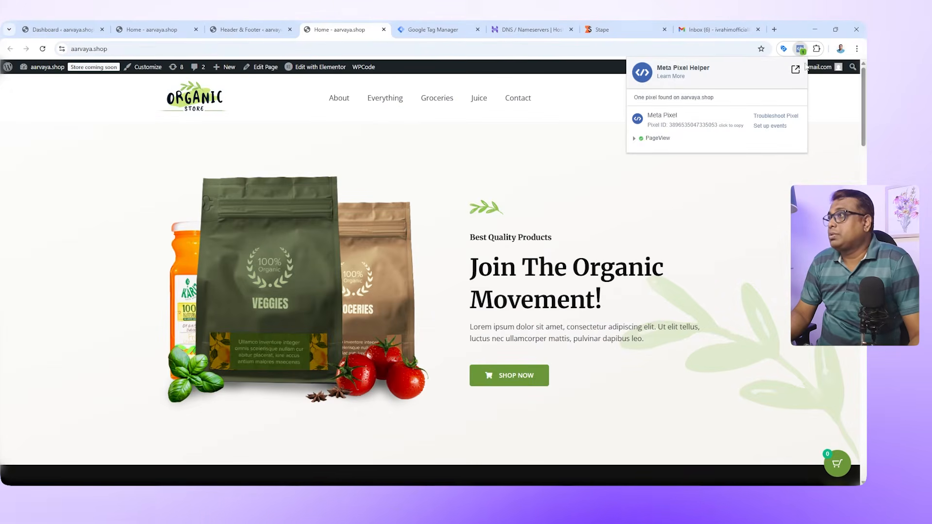
pyautogui.click(783, 49)
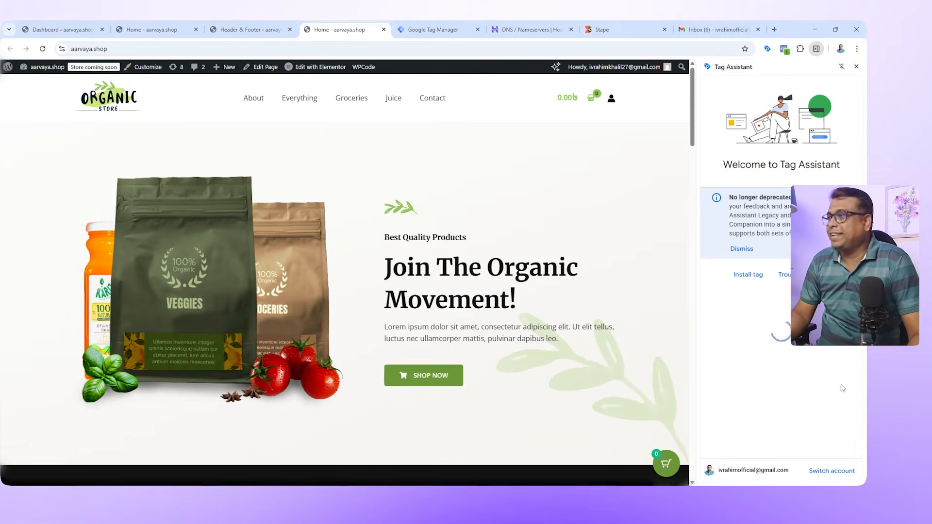
pyautogui.click(749, 275)
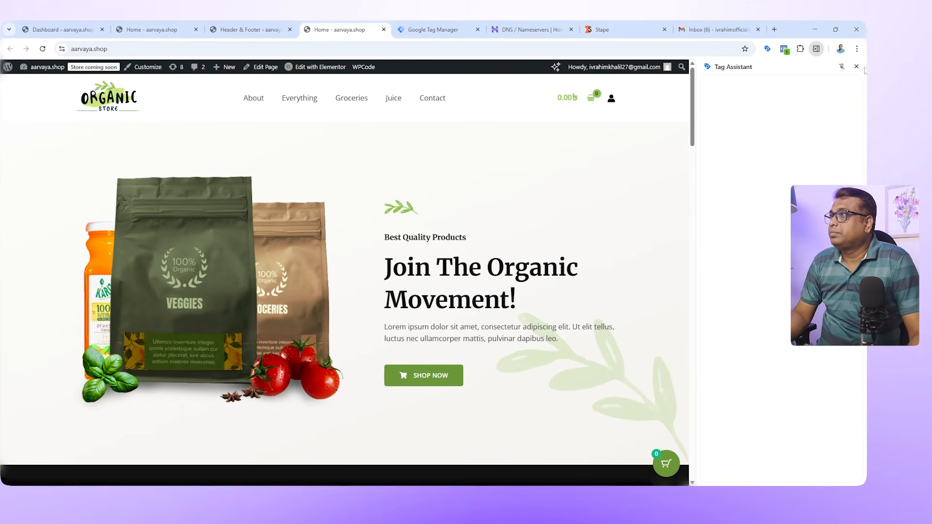
# - Close the install instructions in Google Tag Manager and preview the web container on the store's site through Tag Assistant
pyautogui.click(430, 30)
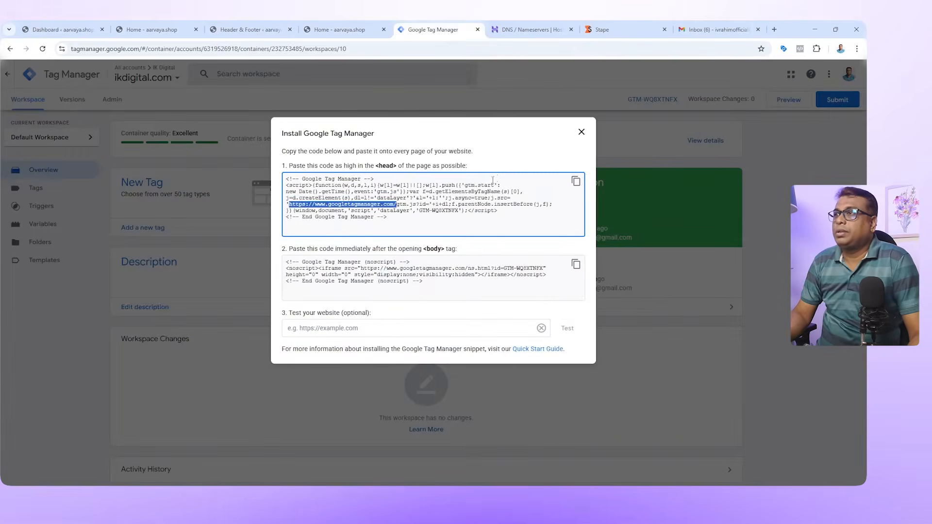
pyautogui.click(580, 134)
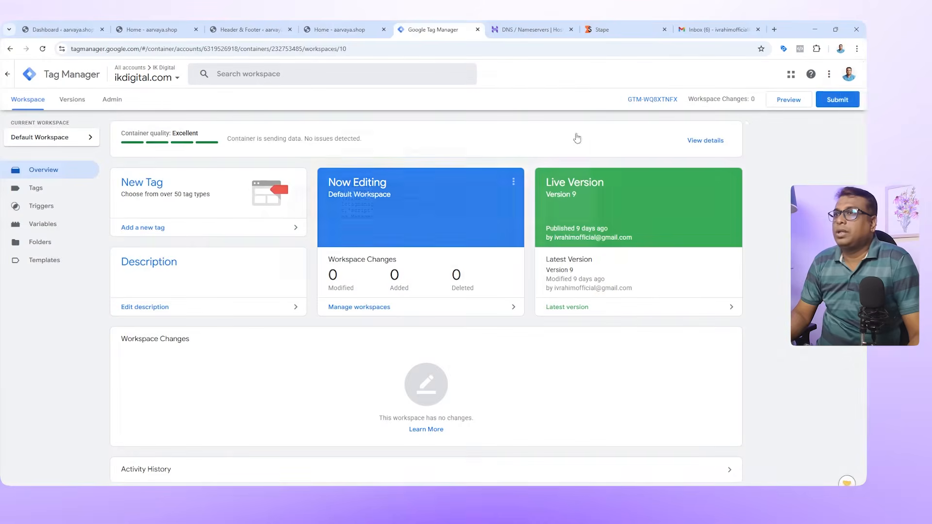
pyautogui.click(830, 100)
pyautogui.click(834, 74)
pyautogui.click(545, 339)
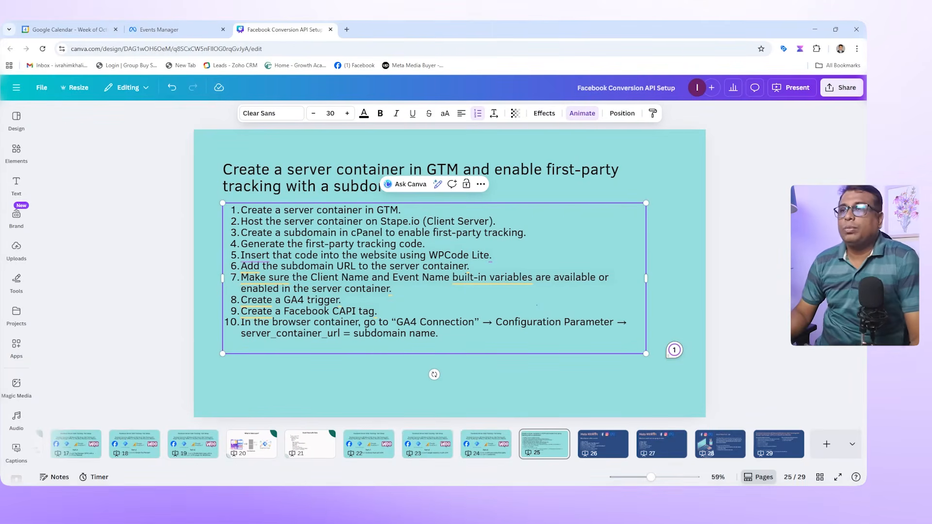
pyautogui.click(264, 298)
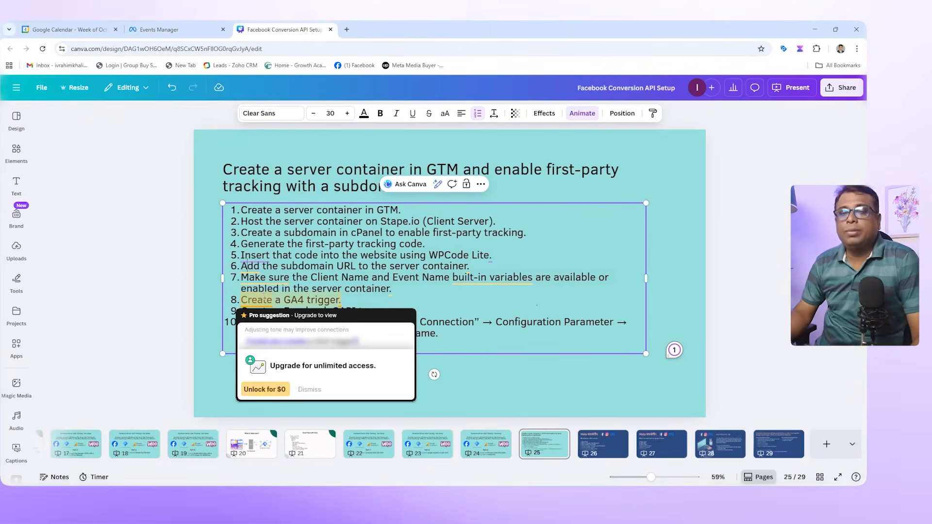
pyautogui.click(245, 266)
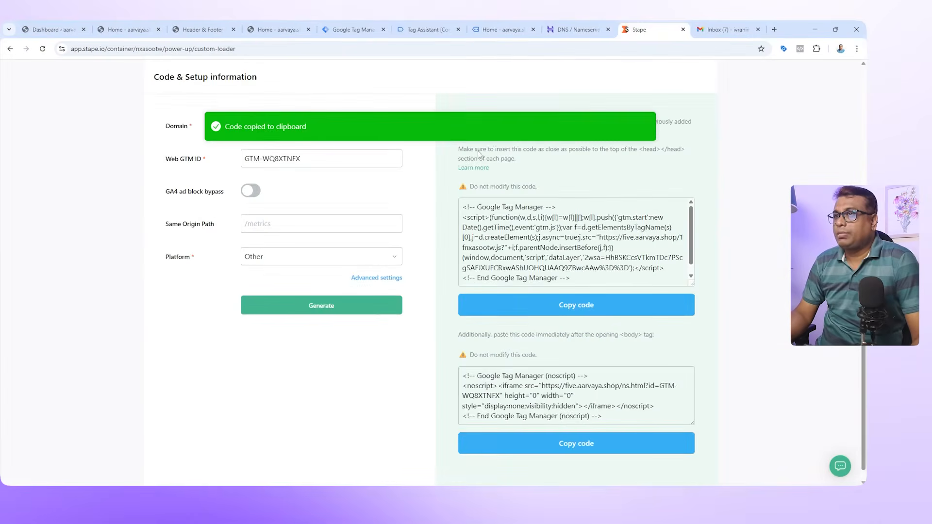
pyautogui.scroll(8, 626, 263)
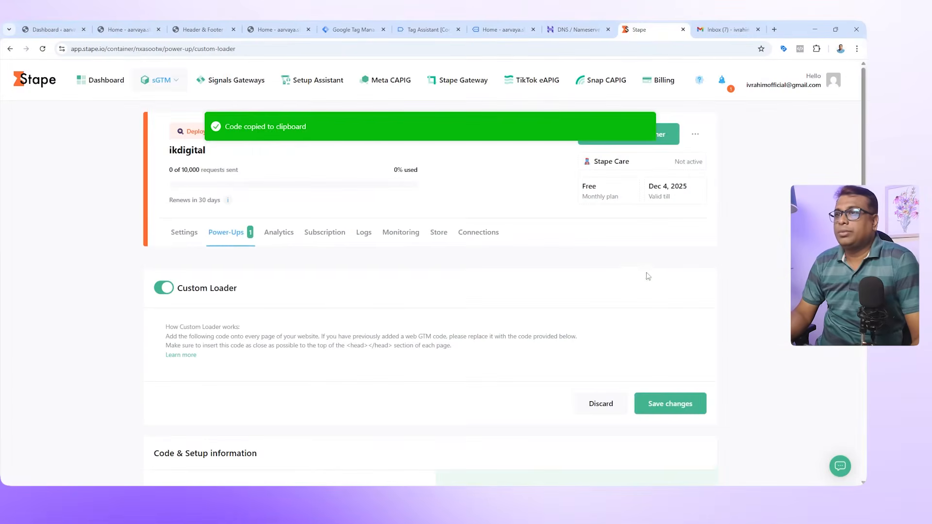
pyautogui.click(189, 234)
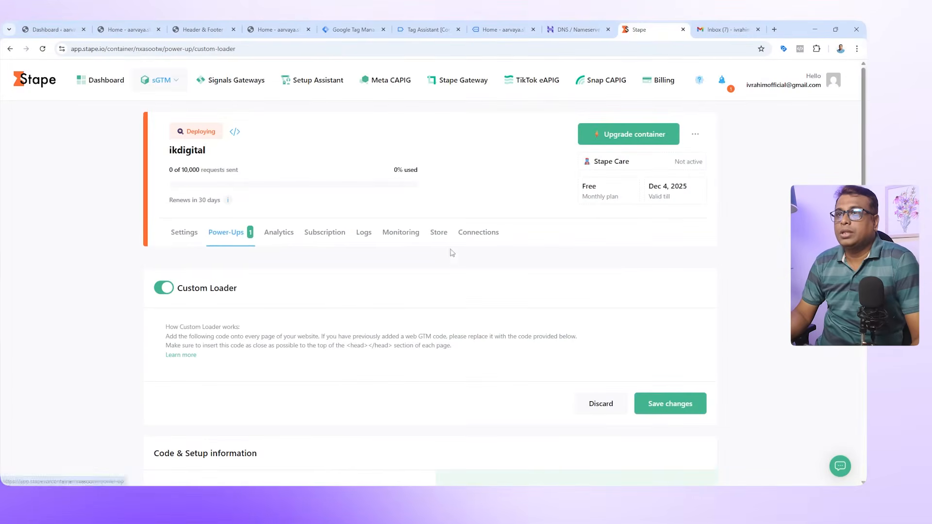
pyautogui.scroll(-4, 367, 298)
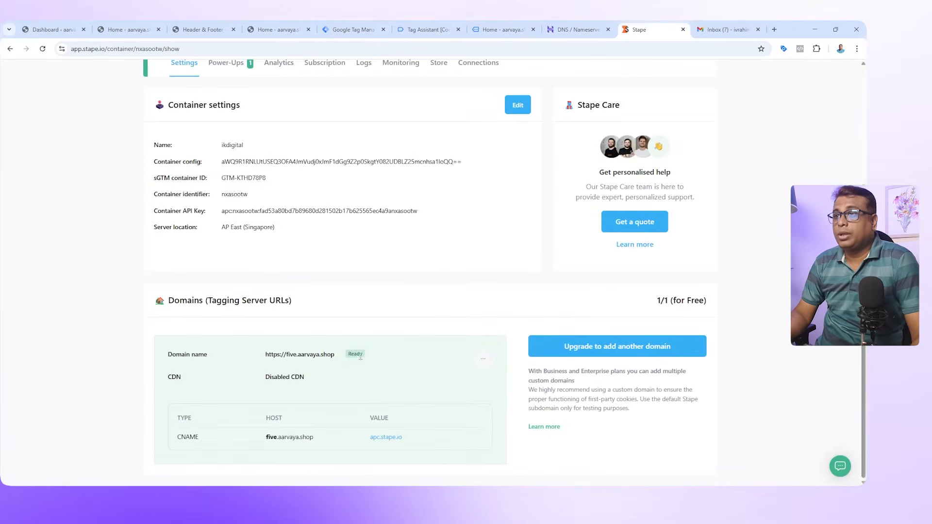
pyautogui.click(339, 354)
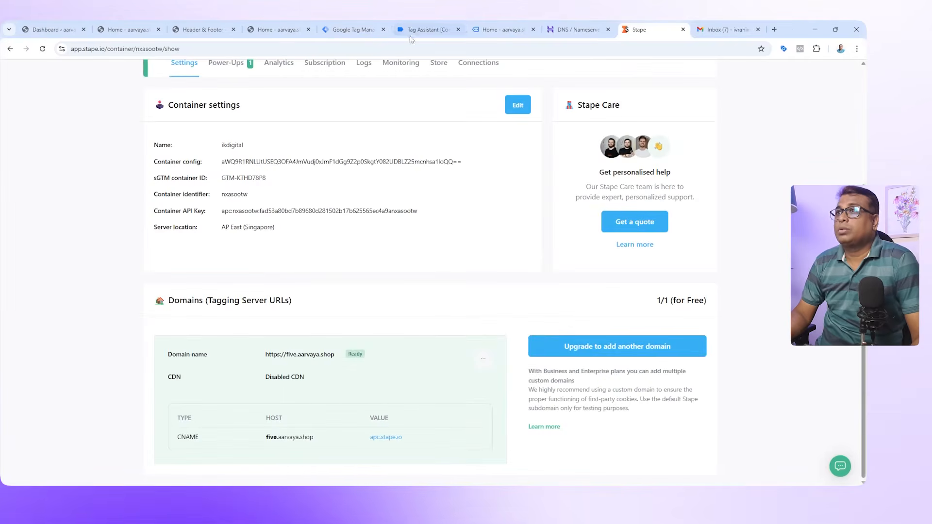
# - Switch to Google Tag Manager and open the container settings of the ik digital server container
pyautogui.click(374, 25)
pyautogui.click(233, 74)
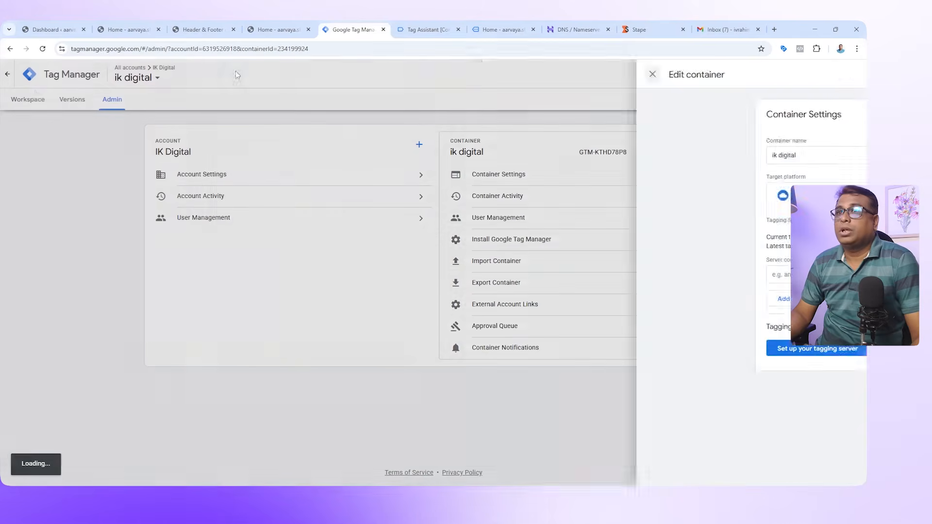
pyautogui.click(113, 105)
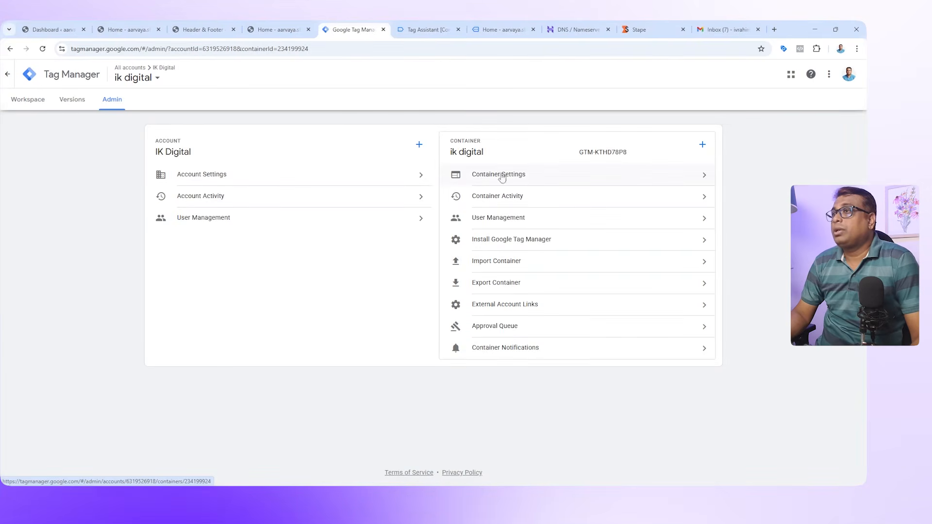
pyautogui.click(703, 179)
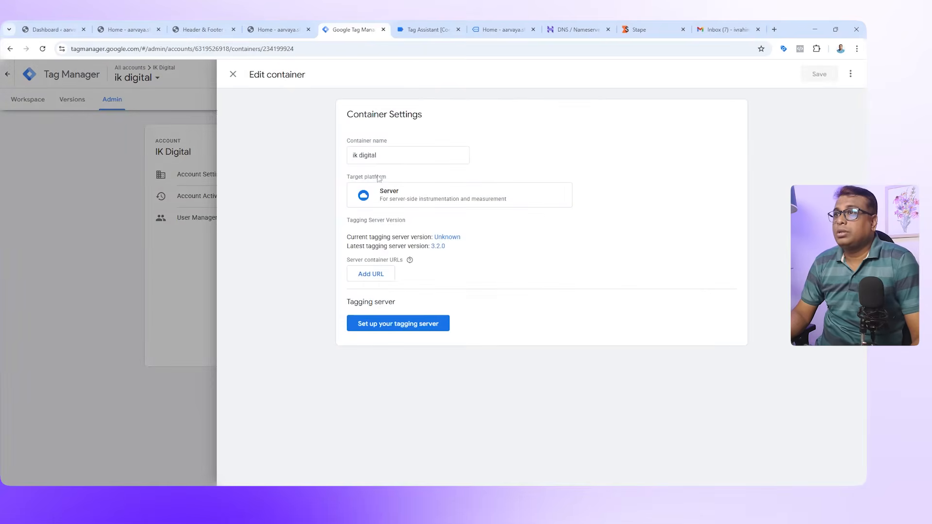
pyautogui.click(389, 156)
pyautogui.moveTo(382, 158); pyautogui.dragTo(346, 161)
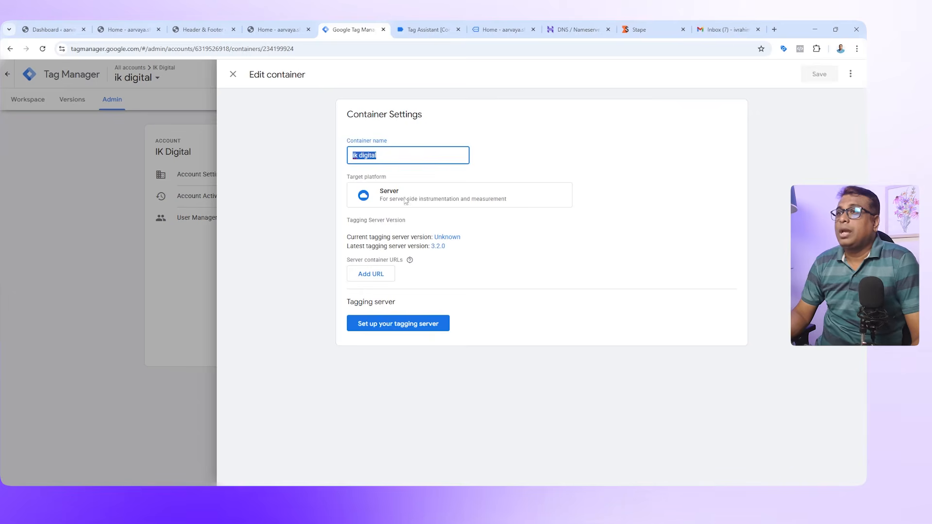
pyautogui.click(368, 277)
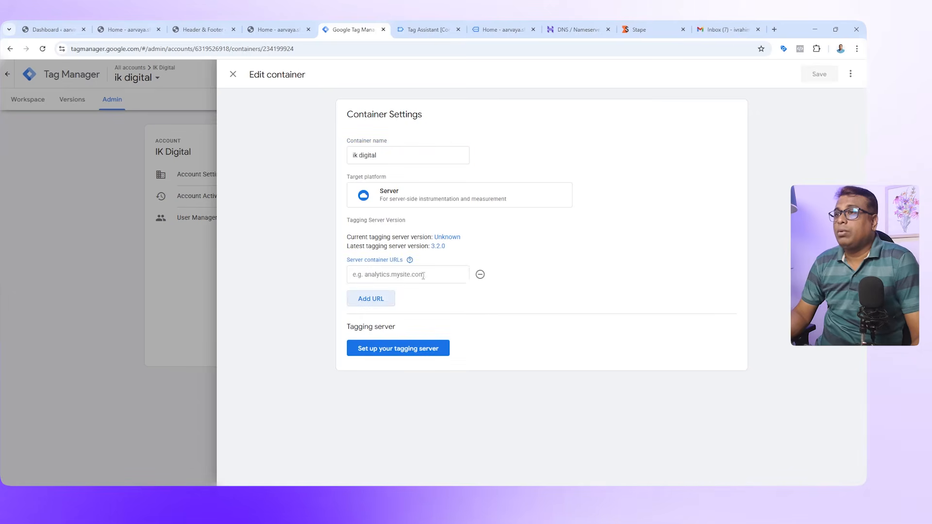
pyautogui.click(370, 275)
pyautogui.hotkey('ctrl', 'v')
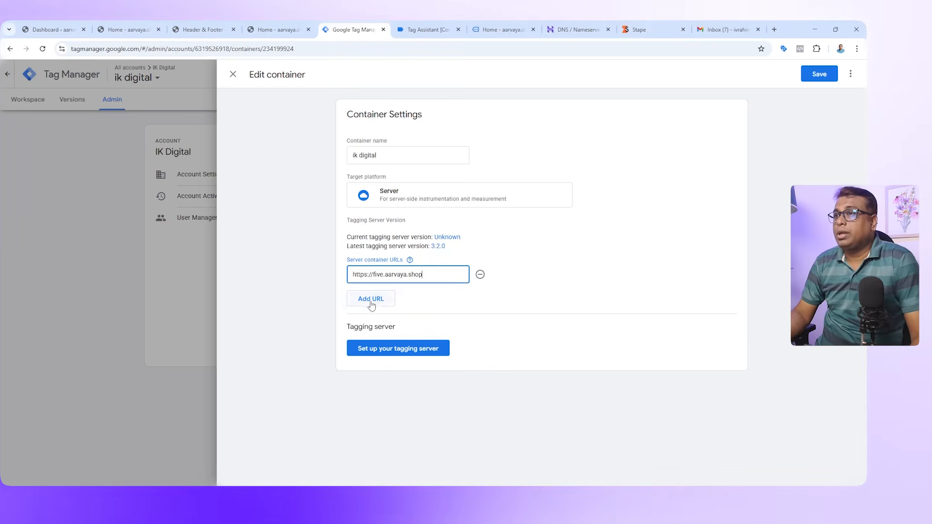
pyautogui.click(820, 74)
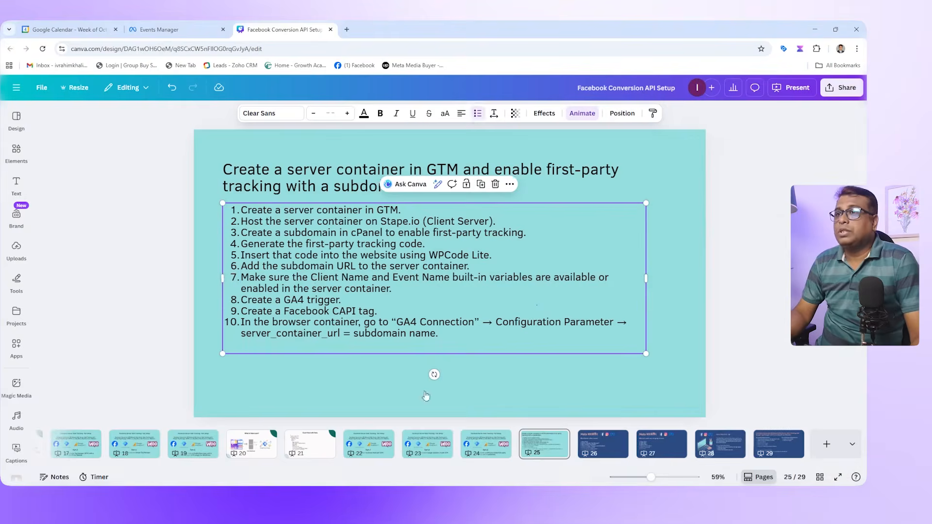
# - Review the Canva checklist item about enabling the Client Name and Event Name built-in variables in the server container
pyautogui.click(242, 278)
pyautogui.moveTo(242, 278); pyautogui.dragTo(608, 278)
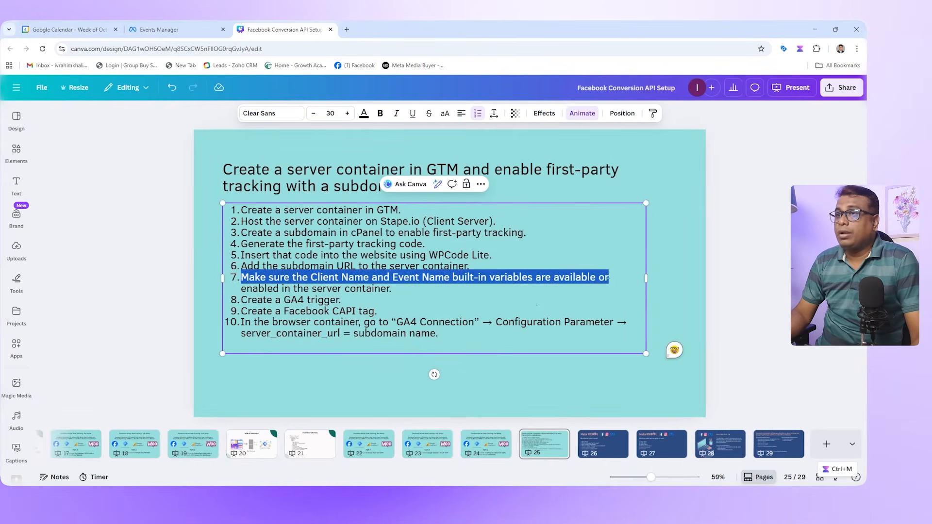
pyautogui.click(390, 286)
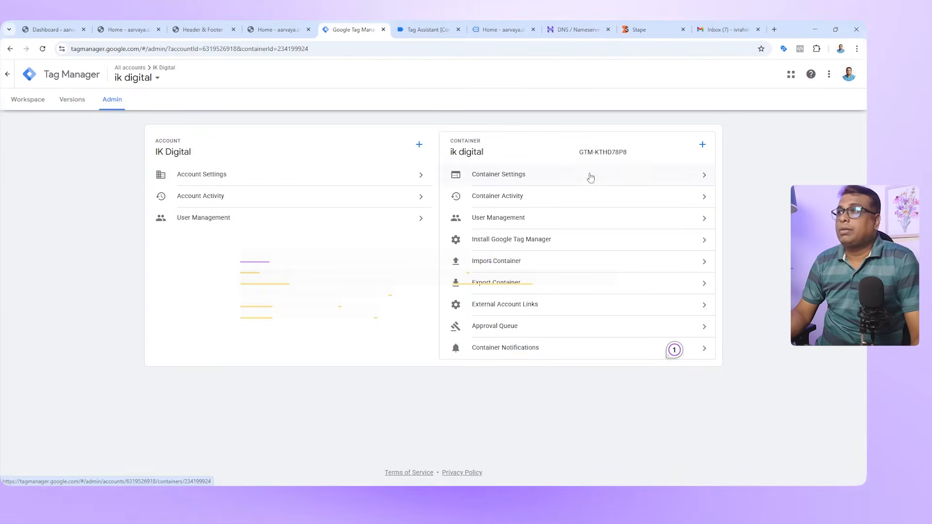
# - Enable the Client Name built-in variable in the ik digital server container's workspace in Google Tag Manager
pyautogui.click(29, 100)
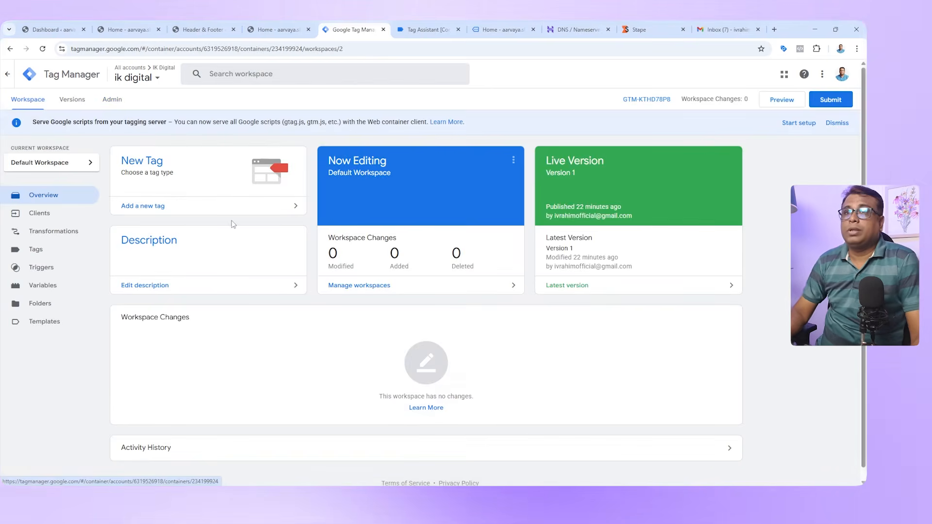
pyautogui.click(47, 290)
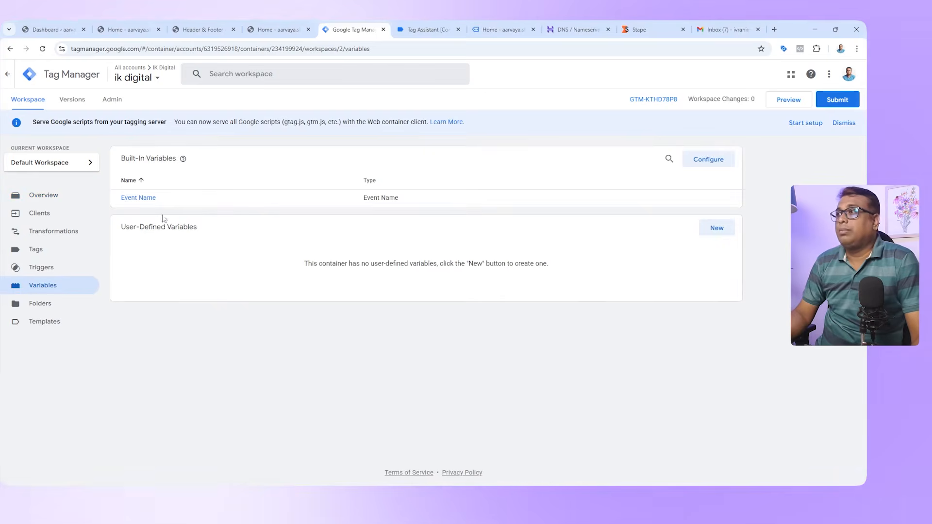
pyautogui.click(701, 165)
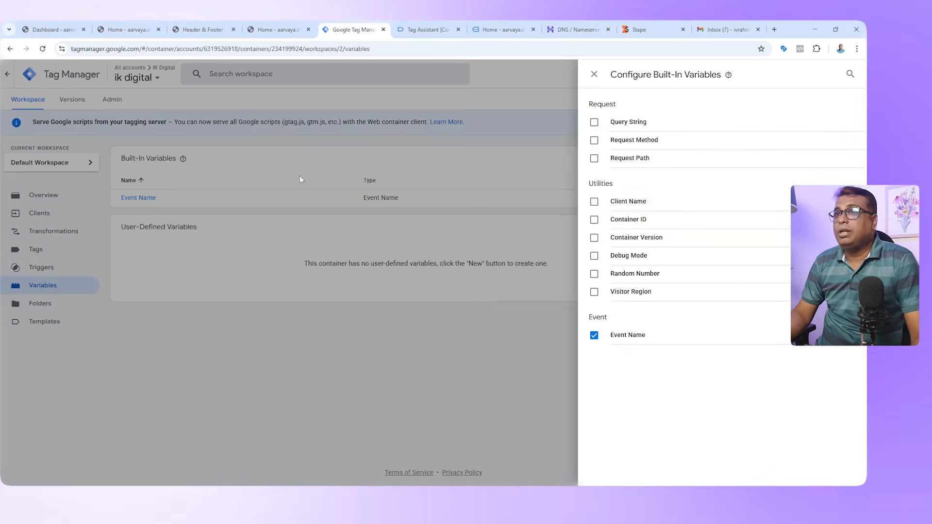
pyautogui.click(597, 204)
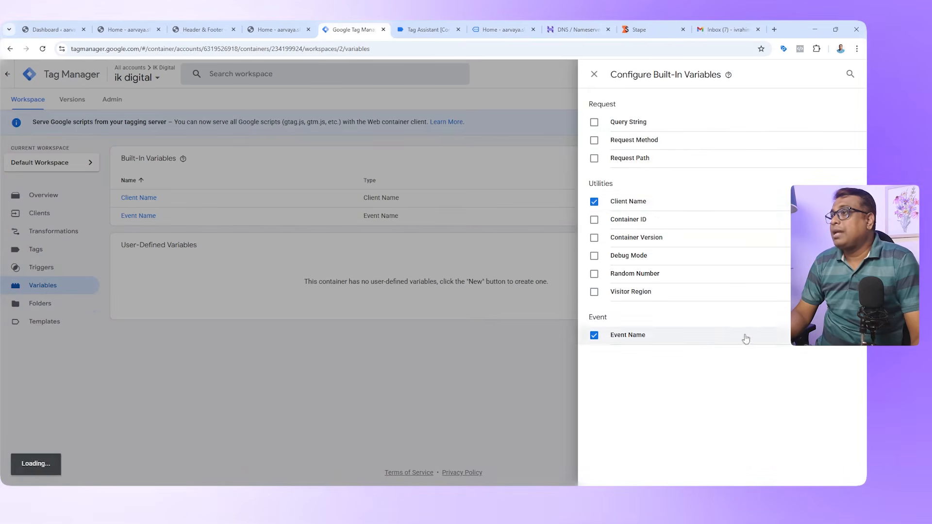
pyautogui.click(594, 75)
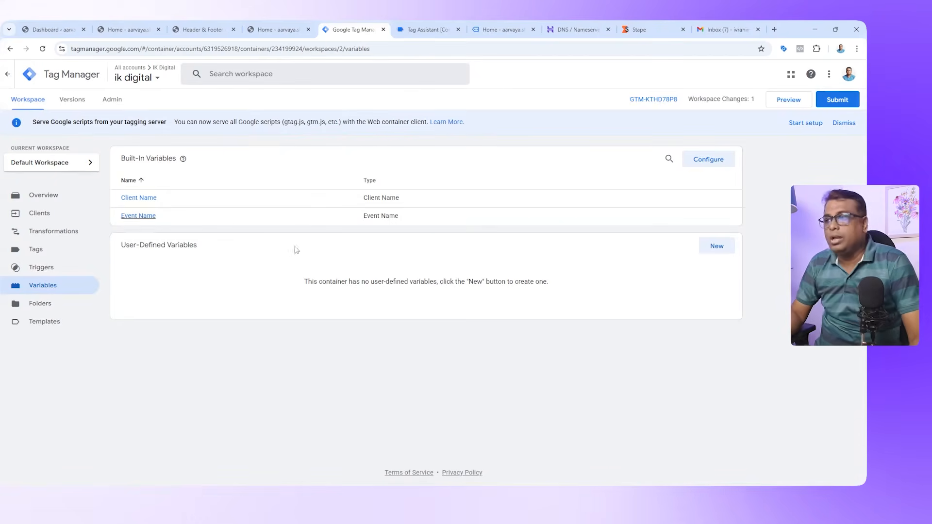
# - Check the Canva checklist for the item after the built-in variables and return to the server container in Google Tag Manager
pyautogui.moveTo(544, 497)
pyautogui.click(544, 449)
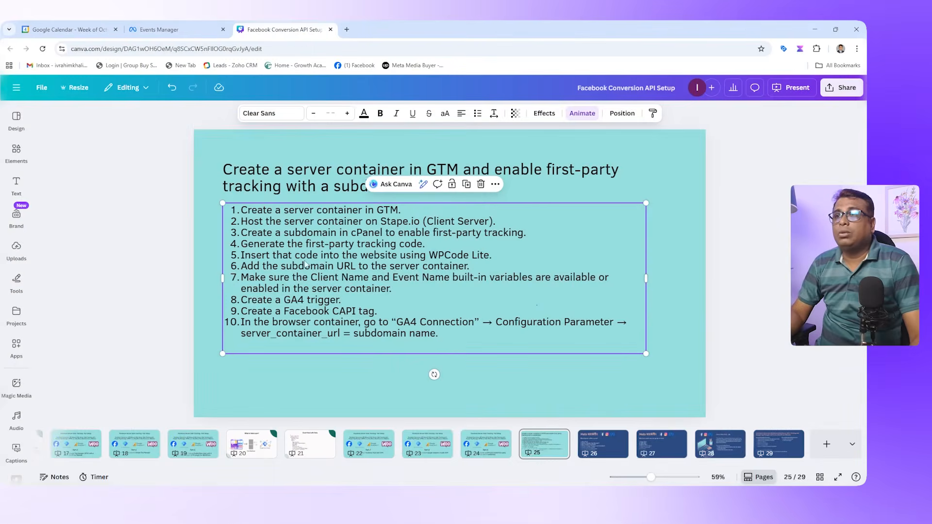
pyautogui.click(318, 277)
pyautogui.press('Escape')
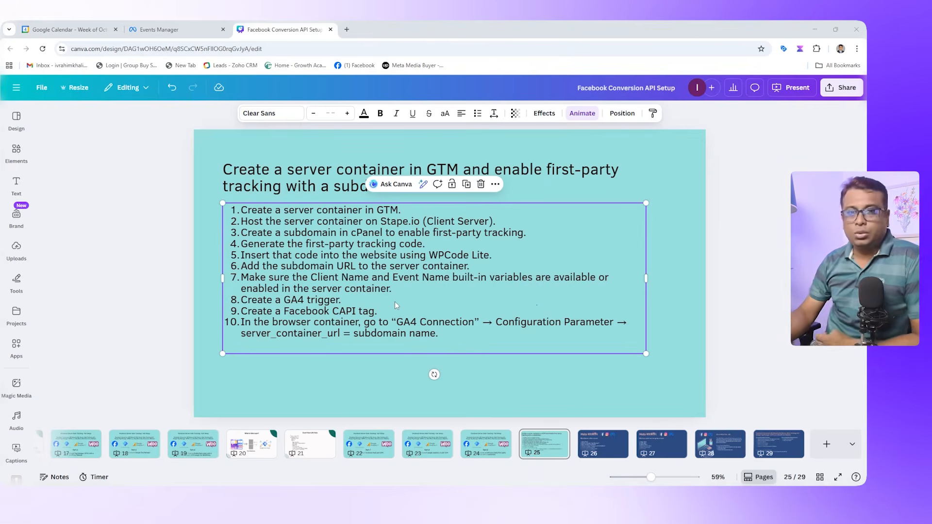
pyautogui.hotkey('alt', 'Tab')
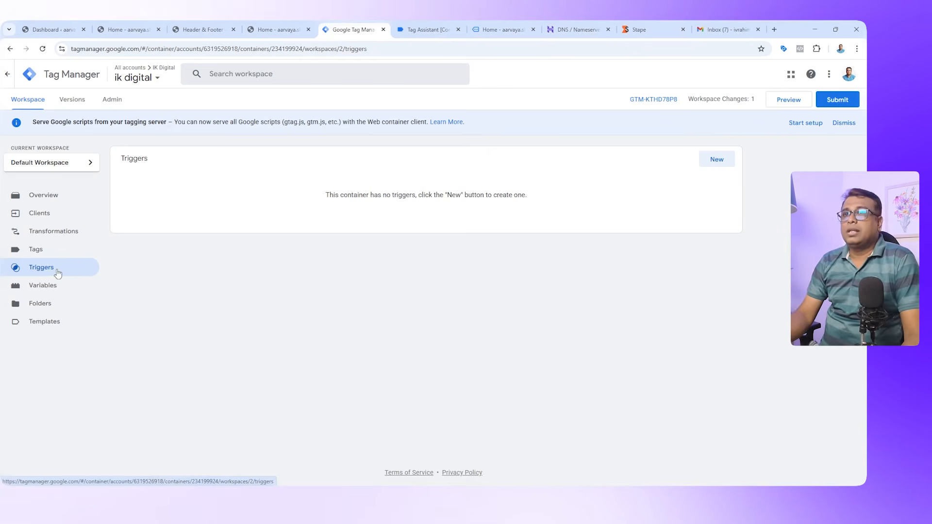
# - Create a Custom trigger that fires on some events where Client Name equals GA4
pyautogui.click(717, 159)
pyautogui.click(732, 111)
pyautogui.click(667, 103)
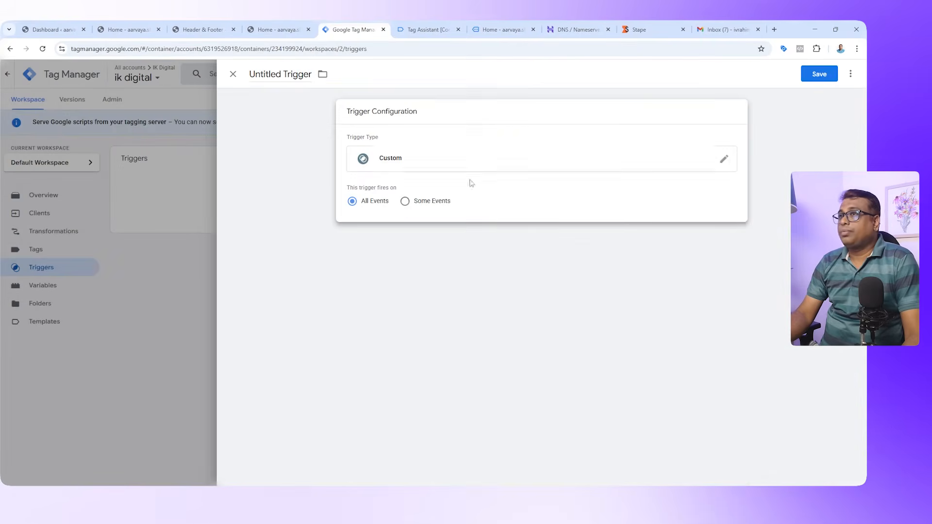
pyautogui.click(404, 202)
pyautogui.click(555, 243)
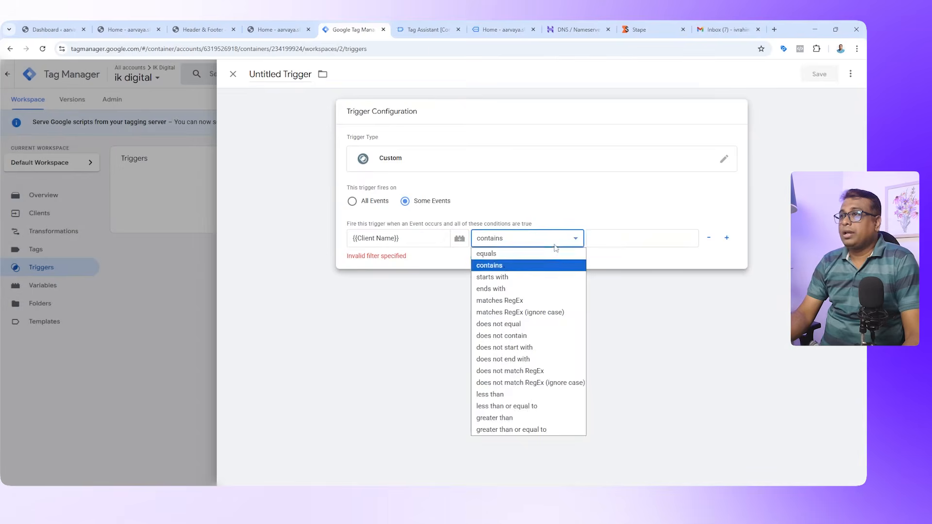
pyautogui.click(517, 253)
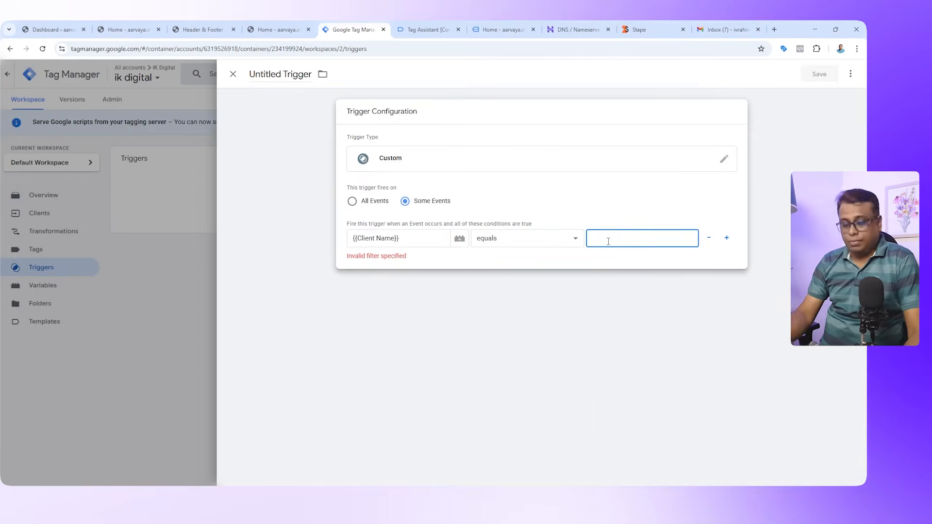
pyautogui.write('GA4')
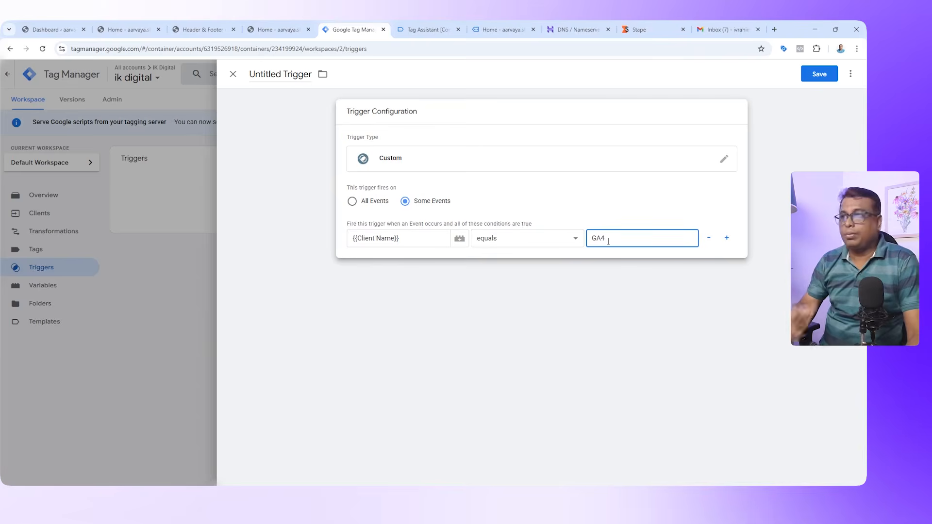
# - Name the trigger "GA4 Client Trigger" and save it
pyautogui.click(312, 74)
pyautogui.press('BackSpace')
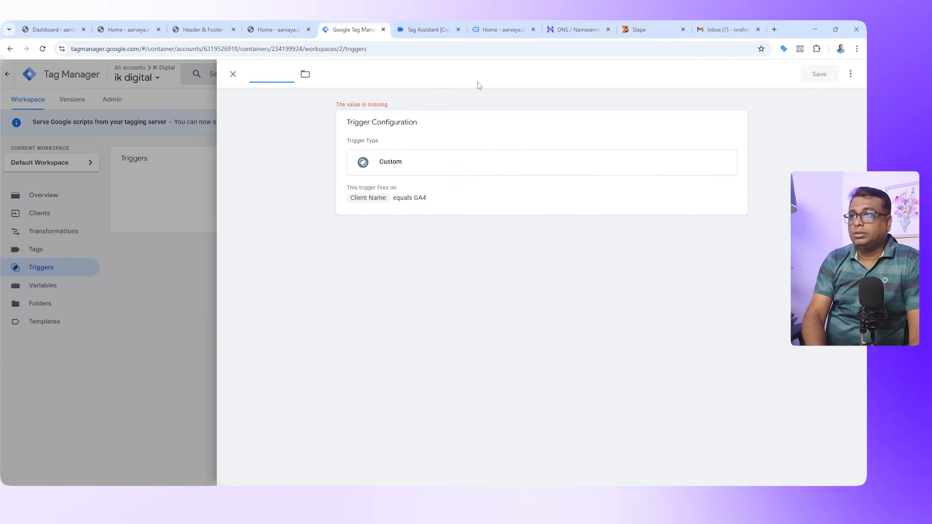
pyautogui.write('GA4 Client Trigger')
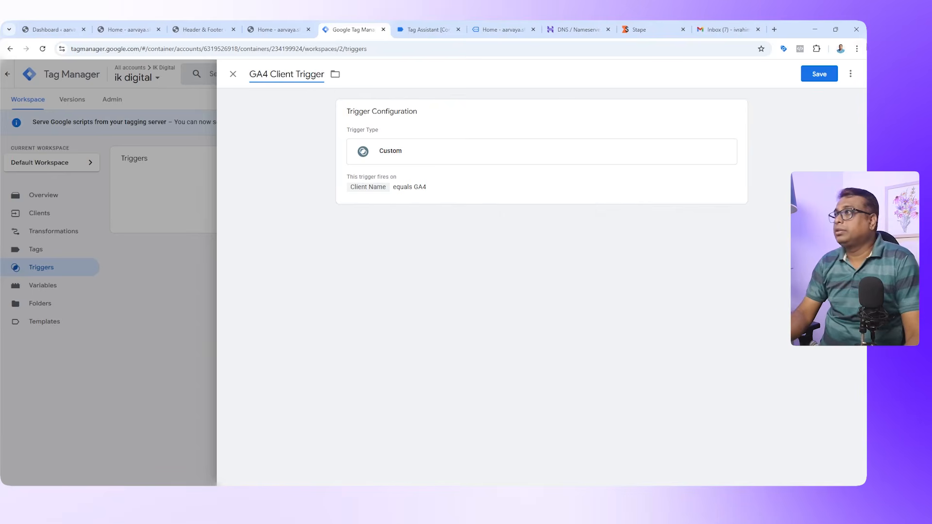
pyautogui.click(825, 74)
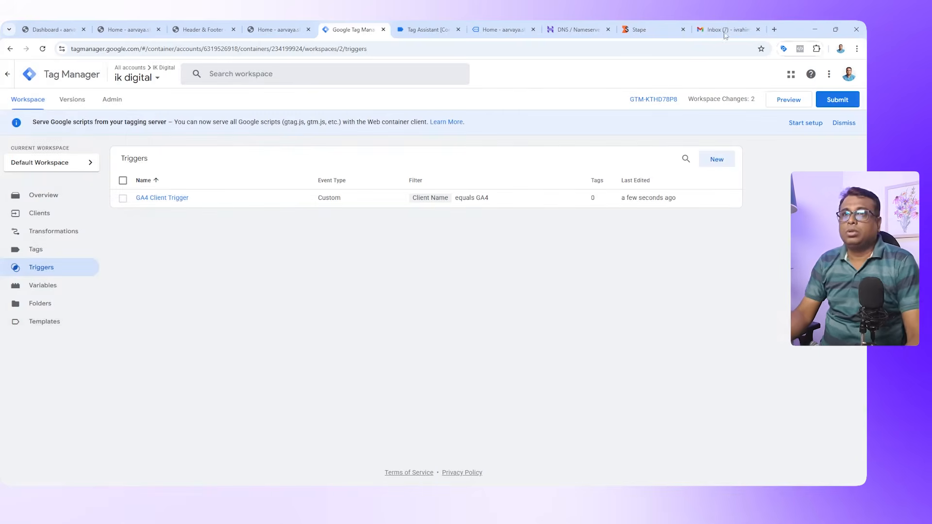
# - Search the tag template gallery for "Face" and add the Conversions API Tag by facebookincubator to the workspace
pyautogui.click(49, 323)
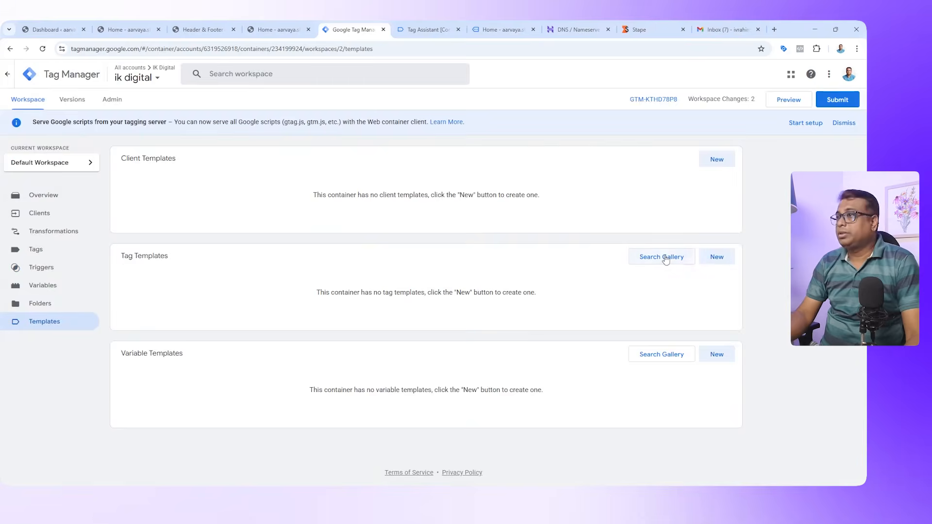
pyautogui.click(666, 258)
pyautogui.click(847, 74)
pyautogui.write('F')
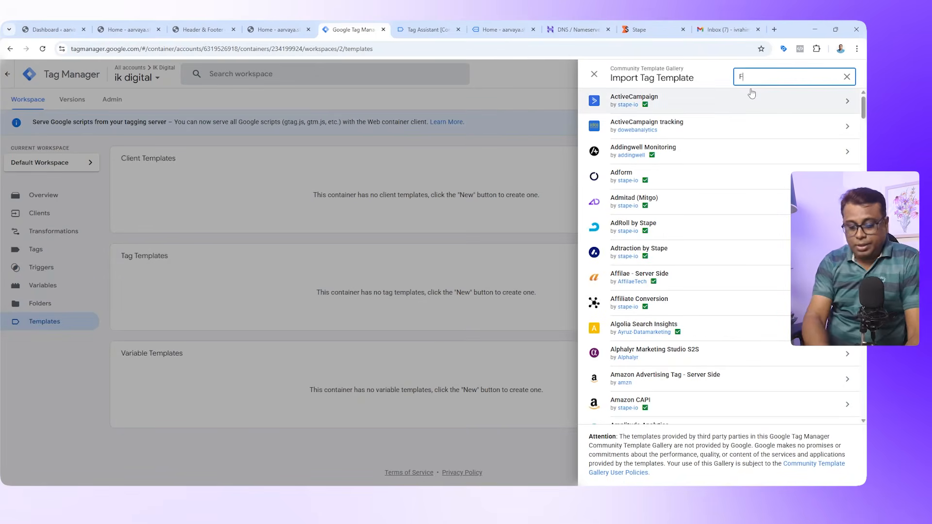
pyautogui.write('ace')
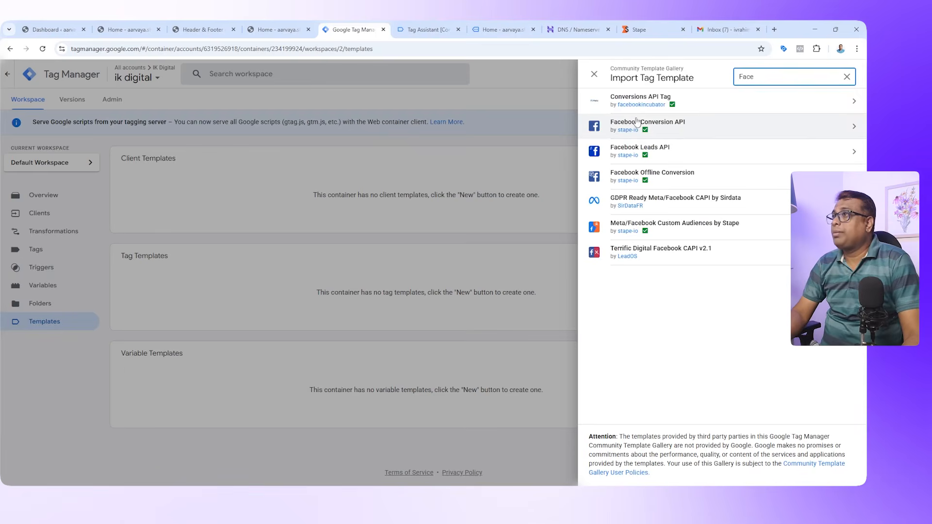
pyautogui.moveTo(650, 112)
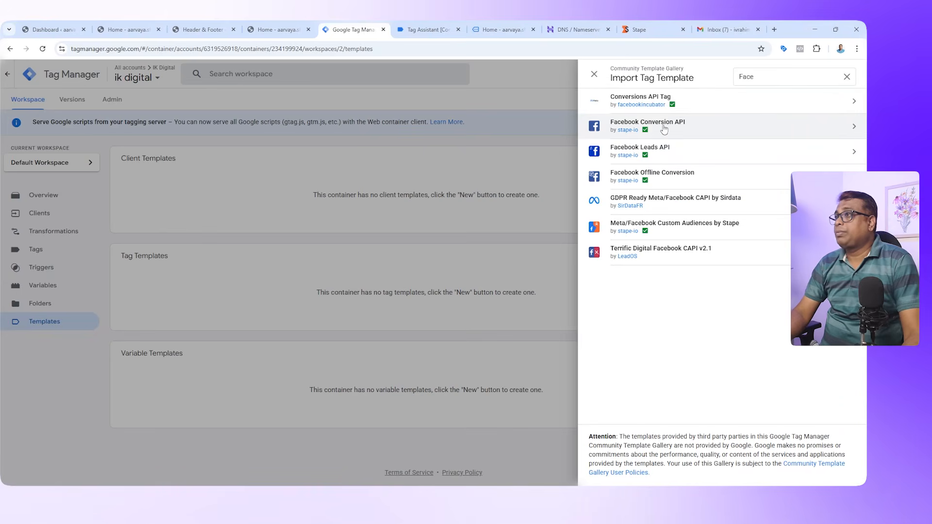
pyautogui.click(644, 100)
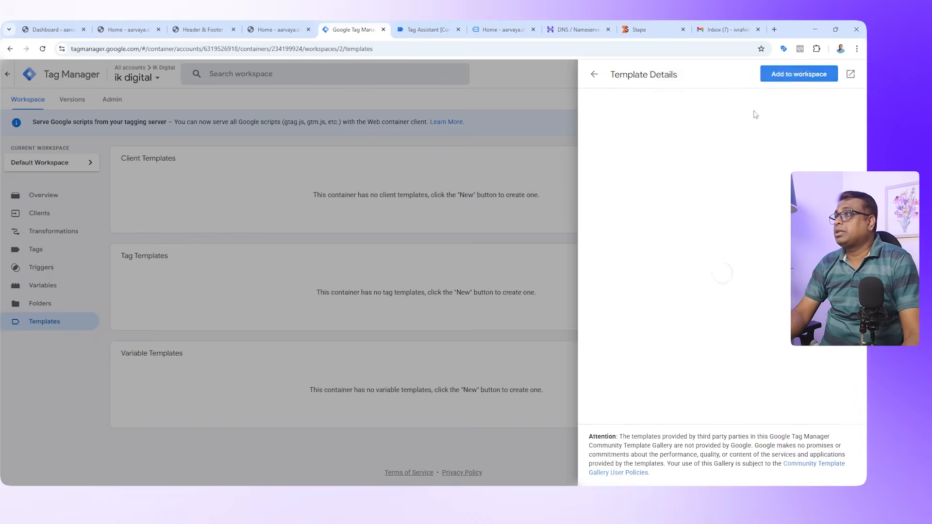
pyautogui.click(802, 74)
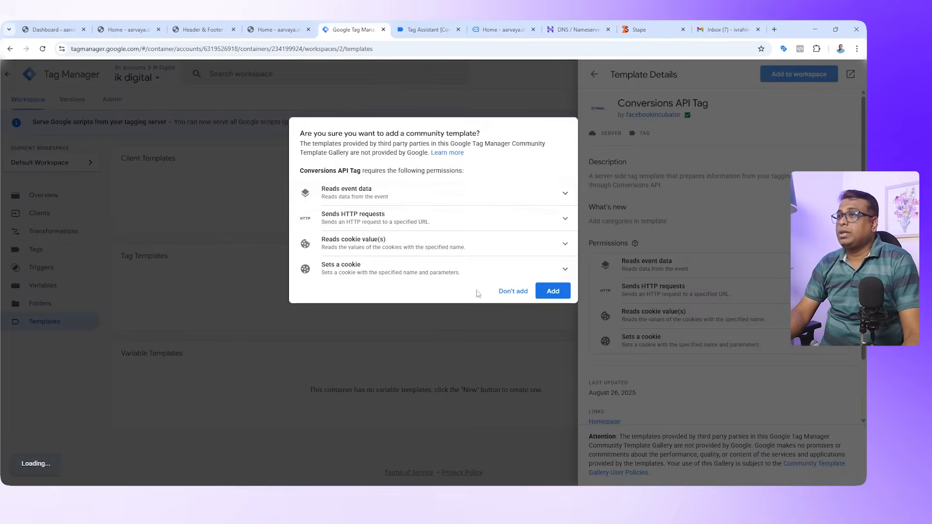
pyautogui.click(553, 292)
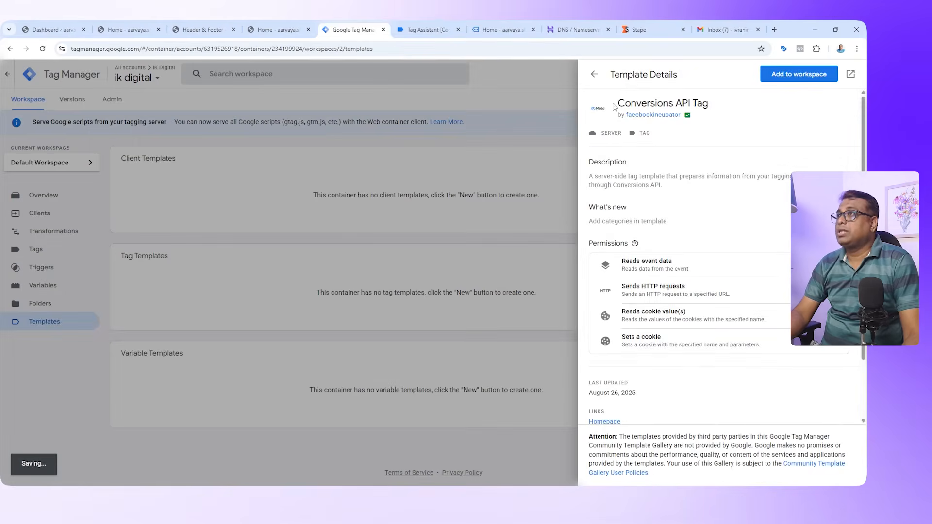
pyautogui.click(595, 75)
# - Start a new tag in the server container with the Conversions API Tag type by facebookincubator
pyautogui.click(39, 251)
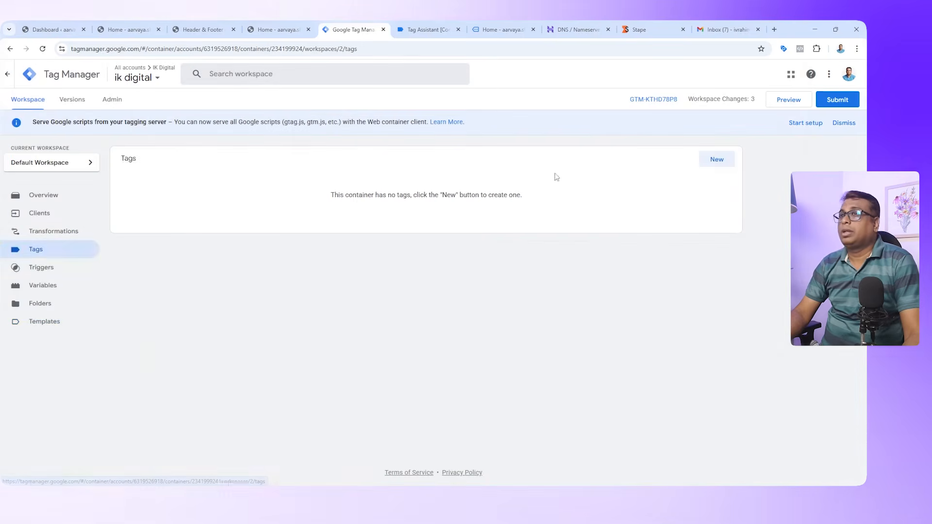
pyautogui.click(715, 160)
pyautogui.click(716, 167)
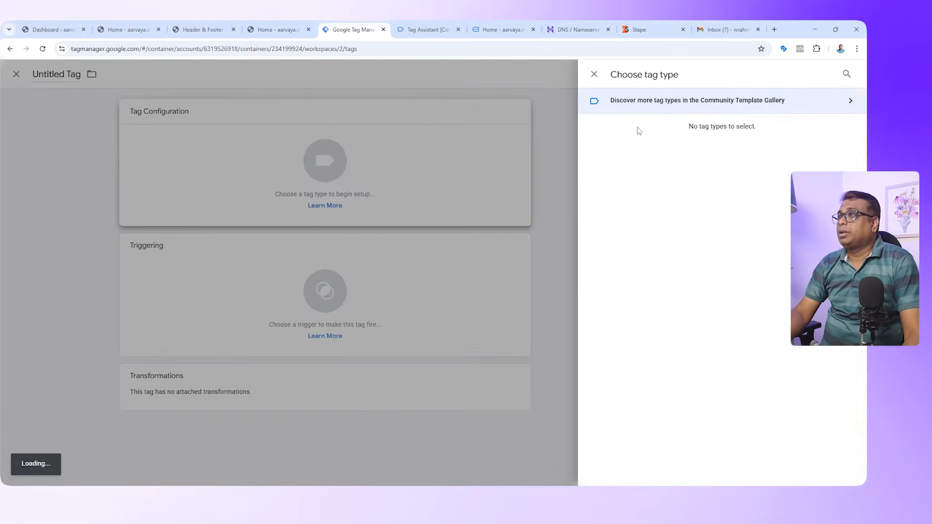
pyautogui.click(847, 77)
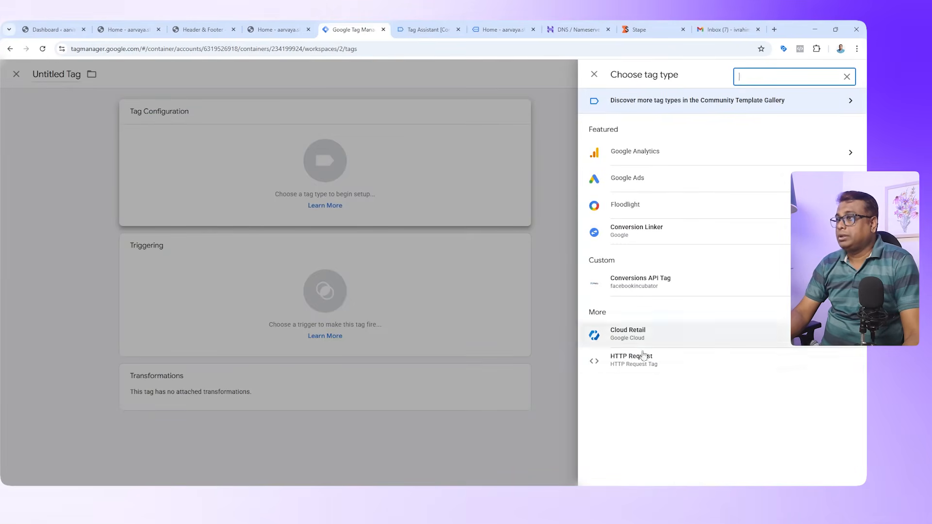
pyautogui.click(701, 286)
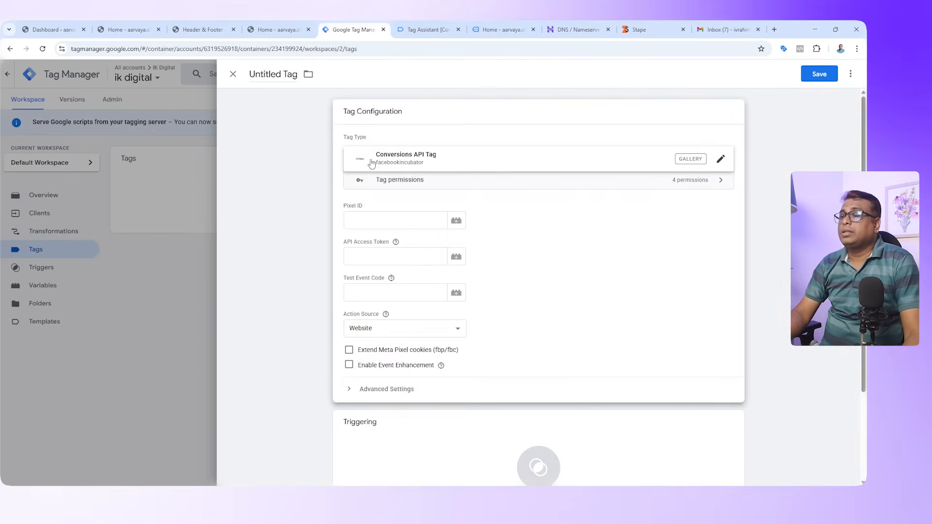
# - Copy the basiccarcare Pixel's ID from Meta Events Manager into the Pixel ID field of the Conversions API Tag
pyautogui.click(360, 218)
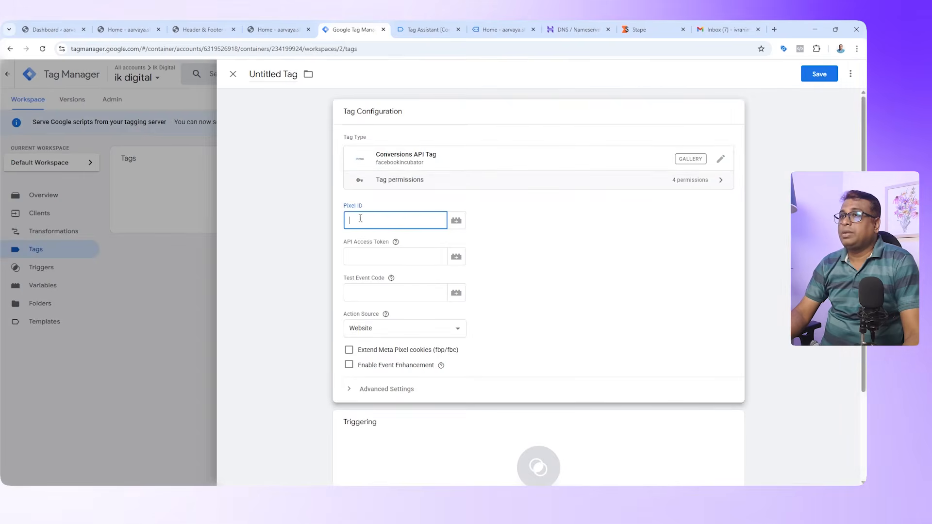
pyautogui.click(357, 257)
pyautogui.click(349, 293)
pyautogui.scroll(-2, 549, 270)
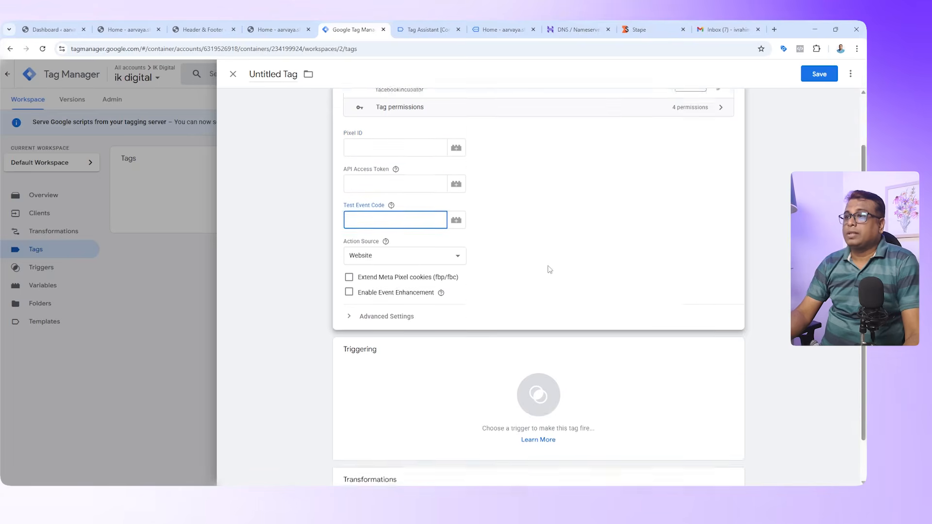
pyautogui.scroll(2, 512, 330)
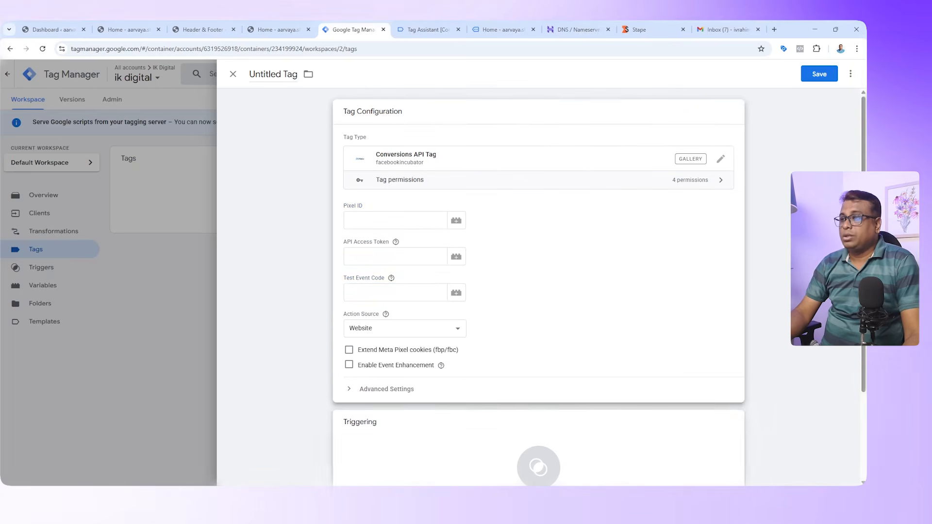
pyautogui.click(475, 497)
pyautogui.click(159, 29)
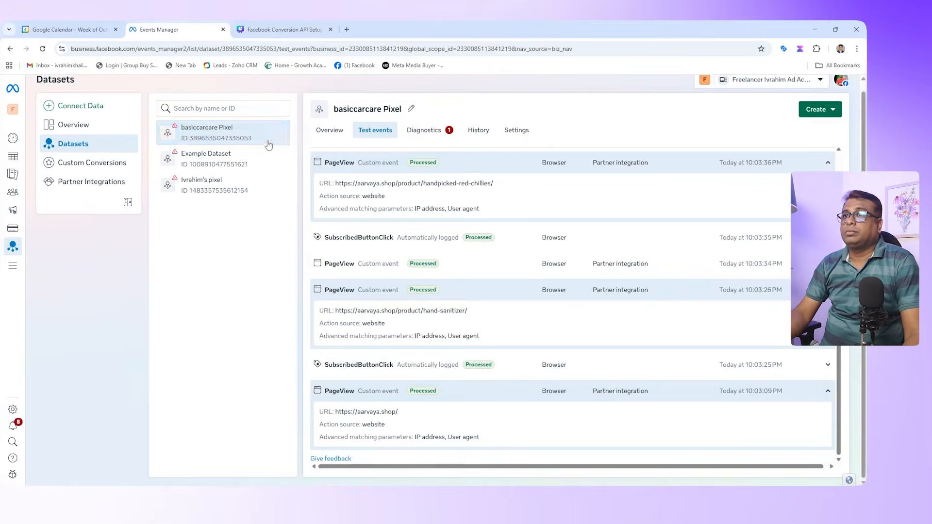
pyautogui.moveTo(252, 139); pyautogui.dragTo(200, 141)
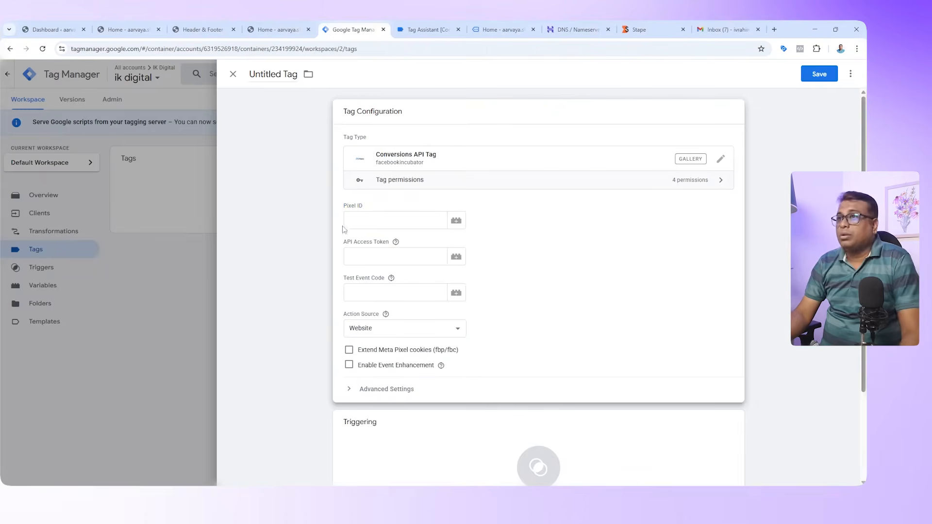
pyautogui.click(344, 226)
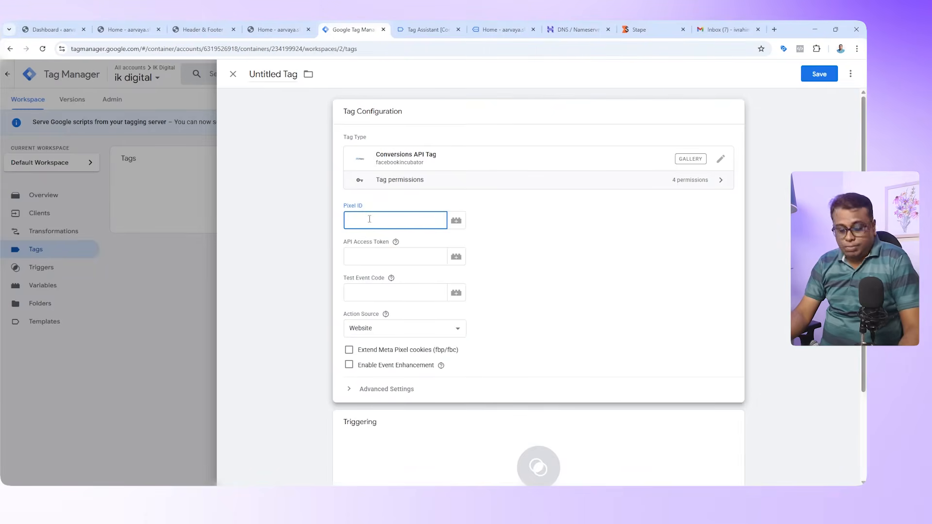
pyautogui.hotkey('ctrl', 'v')
# - Generate a Conversions API access token in the basiccarcare Pixel's Meta Events Manager settings and paste it into the tag's API Access Token field
pyautogui.click(367, 258)
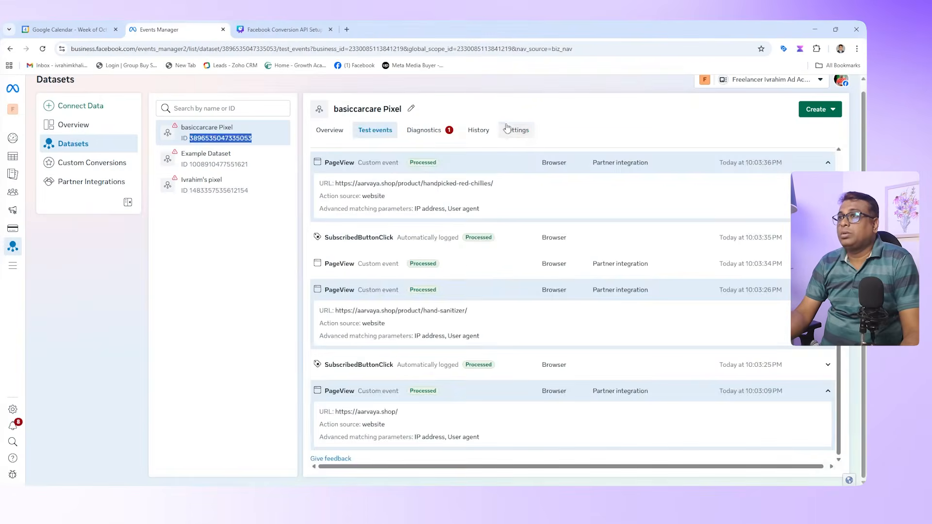
pyautogui.click(517, 130)
pyautogui.scroll(-8, 458, 238)
pyautogui.scroll(-8, 458, 238)
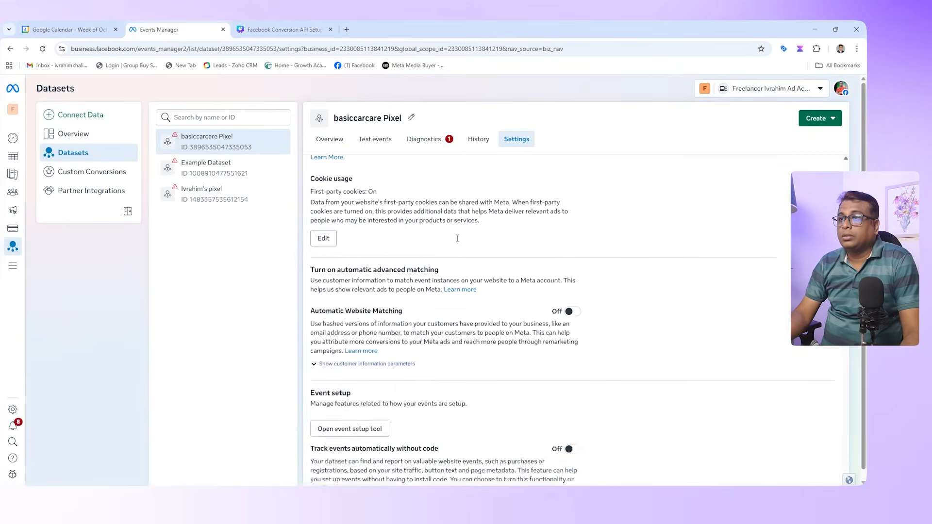
pyautogui.click(369, 335)
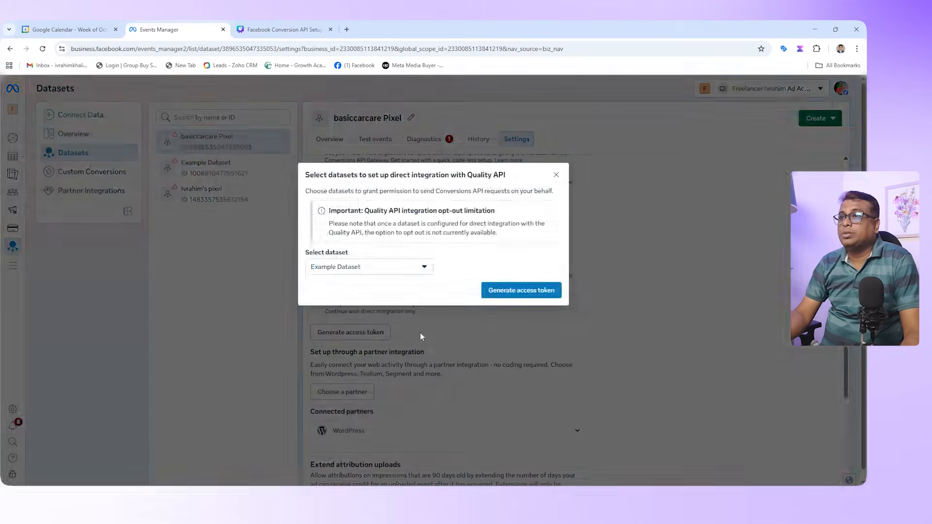
pyautogui.click(531, 291)
pyautogui.click(412, 371)
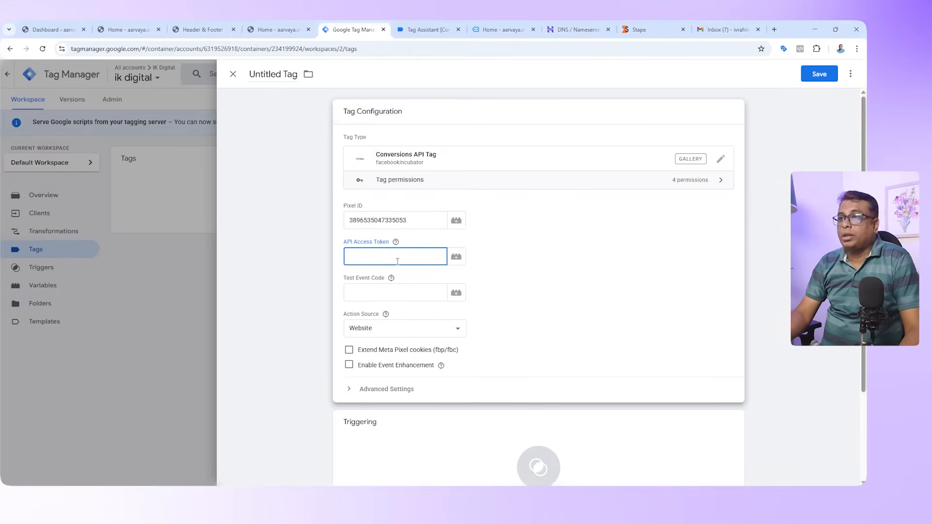
pyautogui.hotkey('ctrl', 'v')
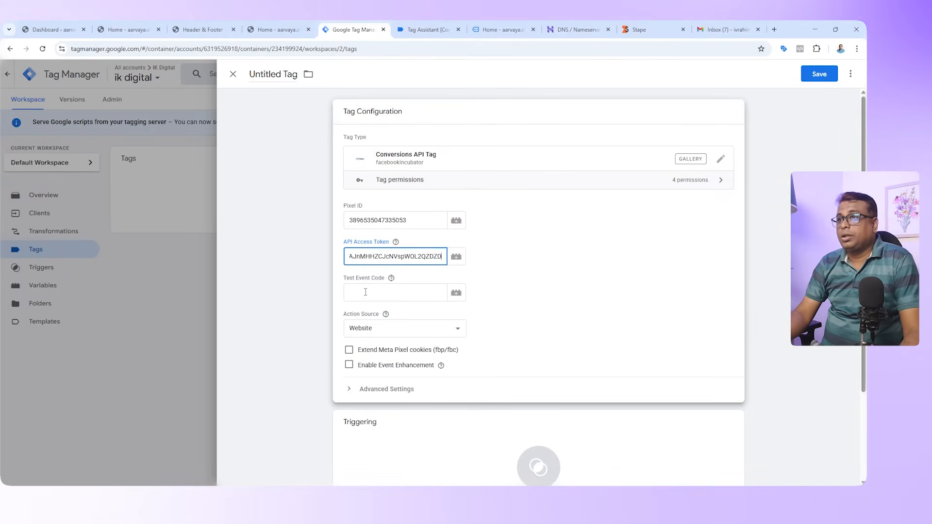
# - Copy the basiccarcare Pixel's test event code from Meta Events Manager into the Conversions API Tag's Test Event Code field
pyautogui.click(596, 496)
pyautogui.scroll(-3, 512, 339)
pyautogui.scroll(2, 486, 332)
pyautogui.scroll(4, 483, 332)
pyautogui.click(376, 139)
pyautogui.doubleClick(381, 230)
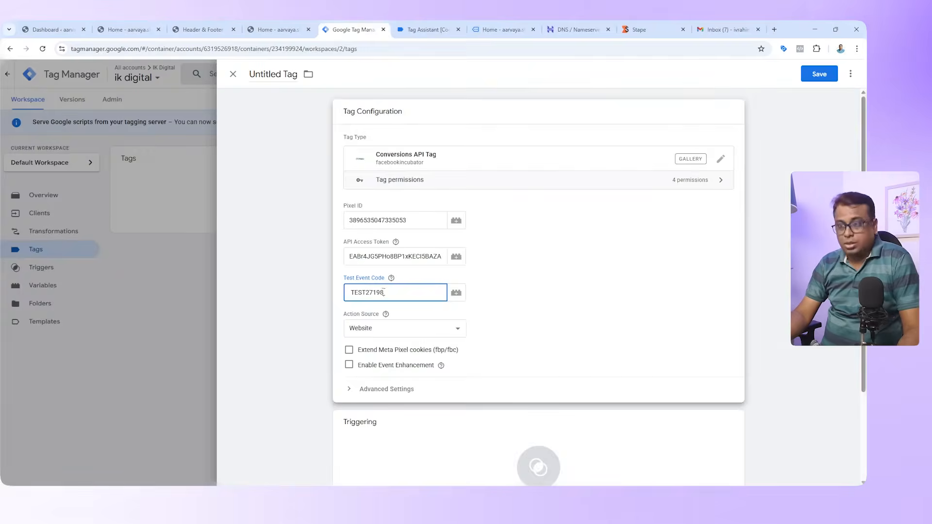
pyautogui.click(387, 321)
# - Assign GA4 Client Trigger as the Conversions API Tag's firing trigger and dismiss the time-tracking reminder
pyautogui.scroll(-3, 485, 325)
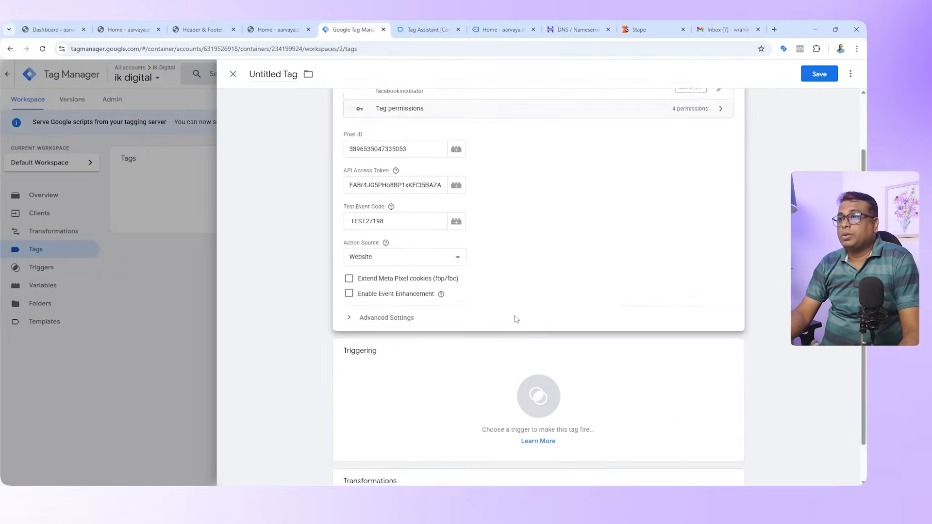
pyautogui.click(733, 308)
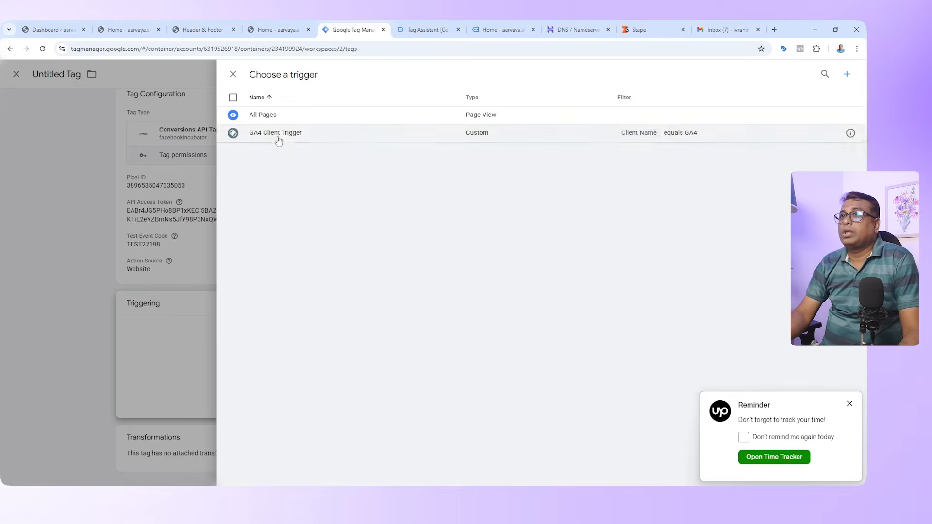
pyautogui.click(285, 138)
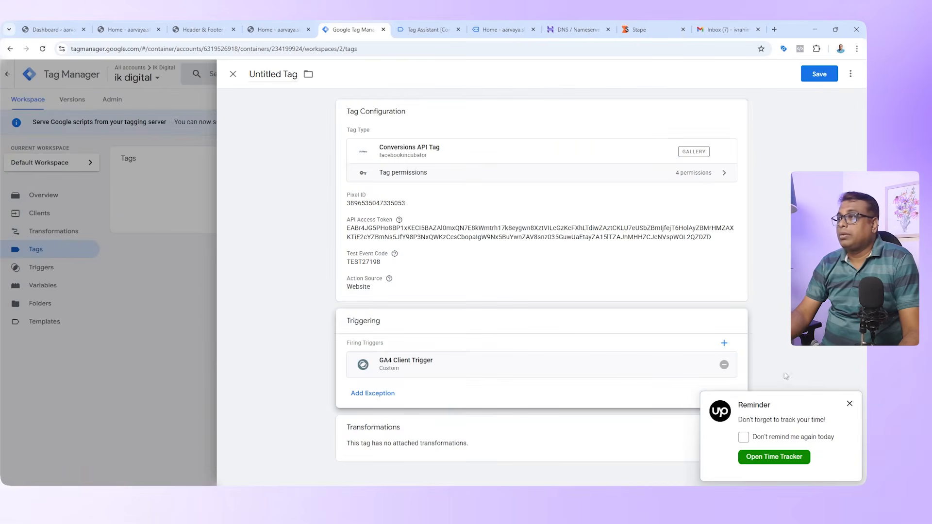
pyautogui.click(848, 406)
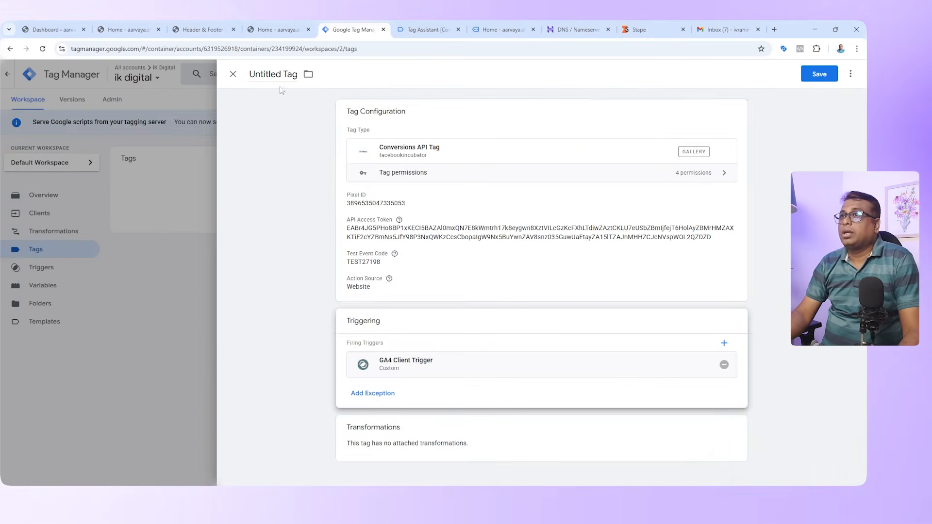
# - Name the tag "Facebook CAPI" and save it
pyautogui.click(295, 74)
pyautogui.press('BackSpace')
pyautogui.write('F')
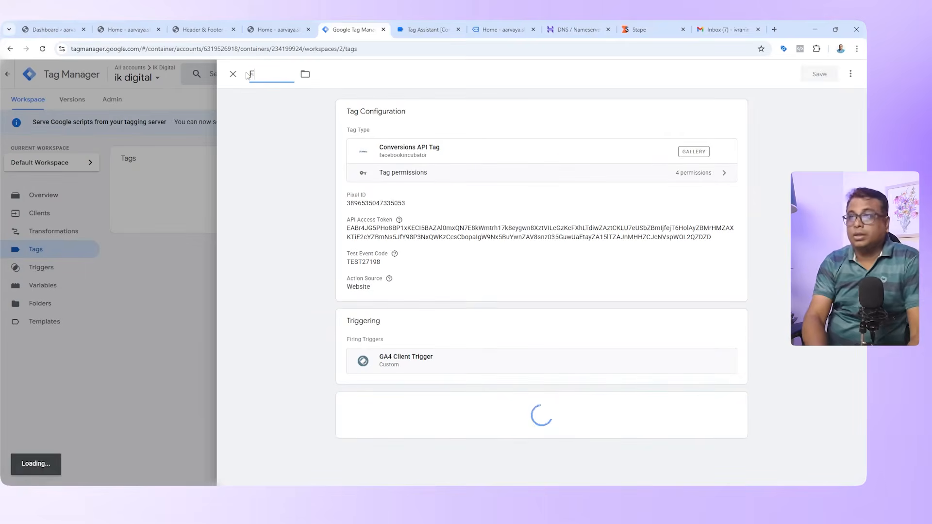
pyautogui.write('acebook CAPI')
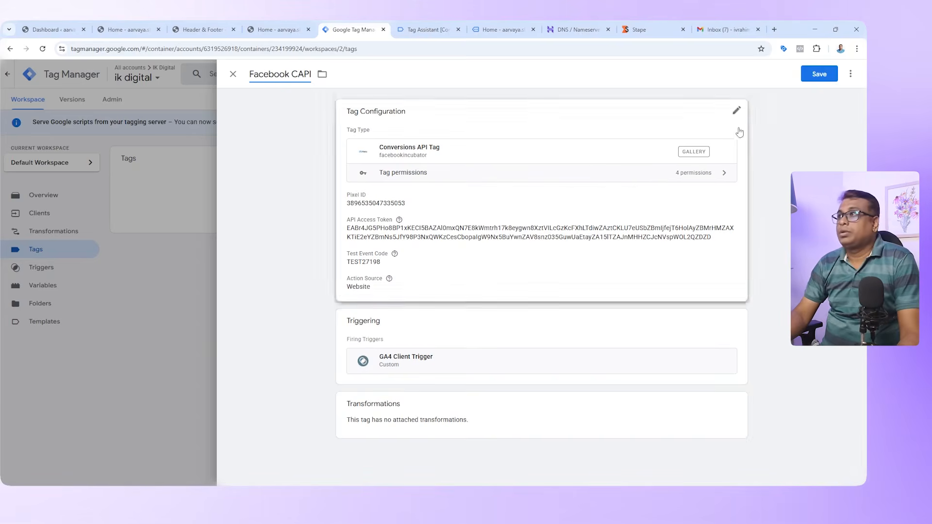
pyautogui.click(822, 80)
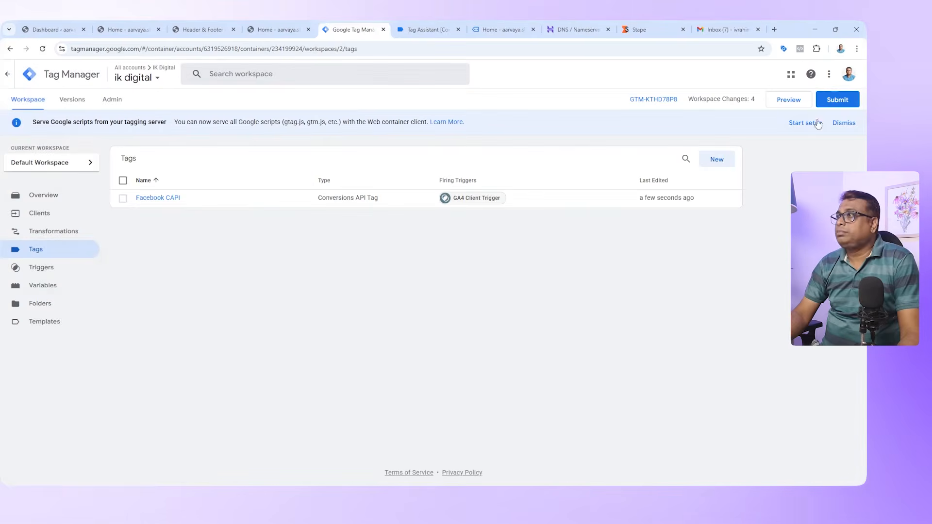
# - Submit and publish the ik digital server container's changes without a version name, and close the version summary
pyautogui.click(837, 100)
pyautogui.click(826, 76)
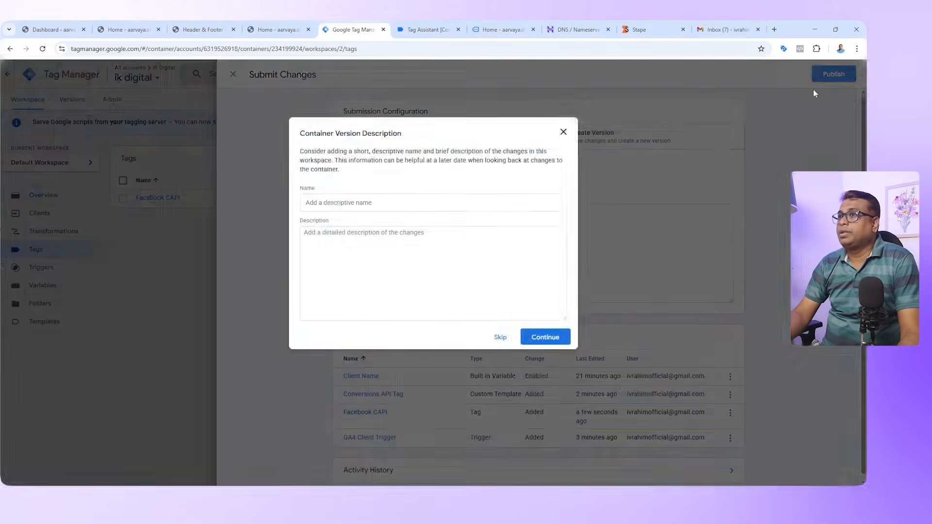
pyautogui.click(545, 337)
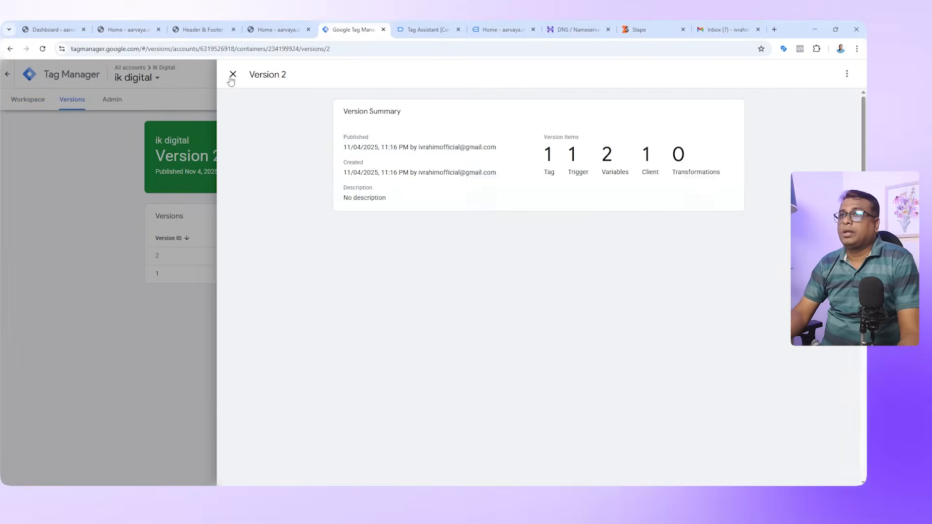
pyautogui.click(233, 74)
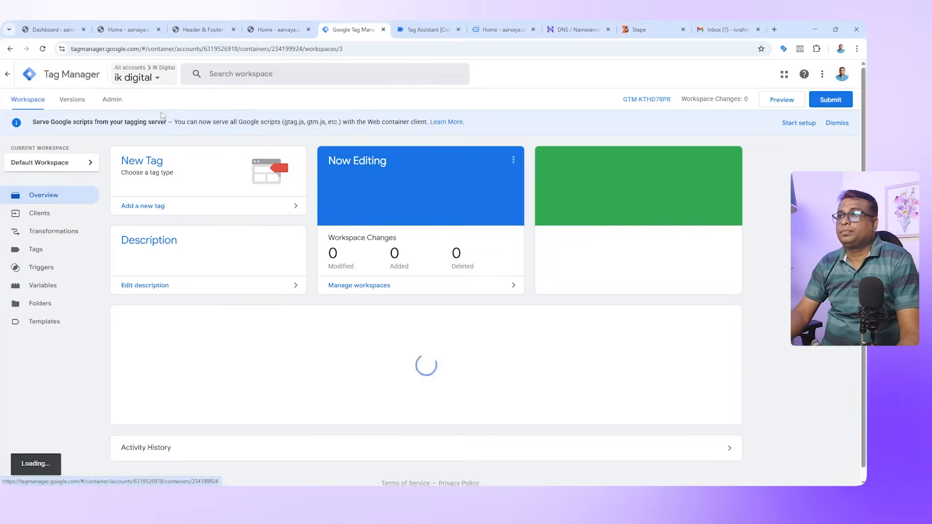
# - Open the GA4 Connection tag in the ikdigital.com web container
pyautogui.click(7, 75)
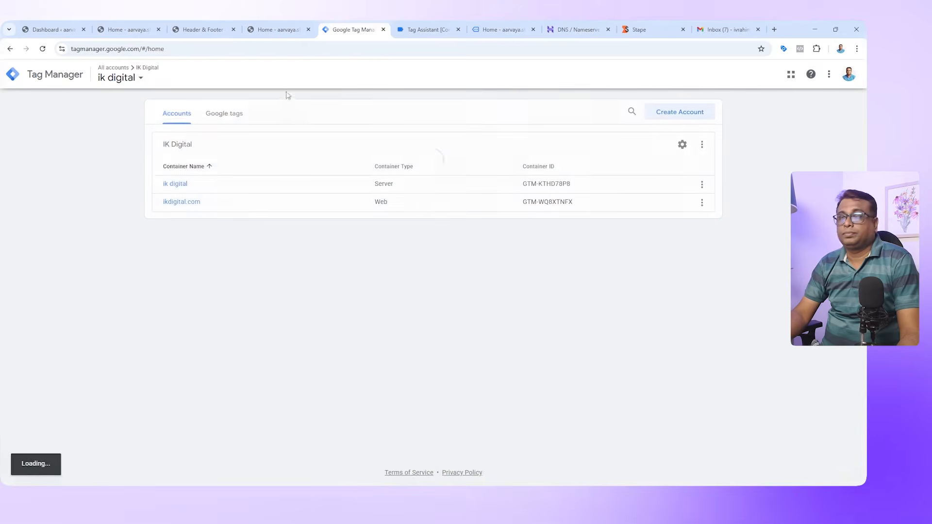
pyautogui.click(199, 203)
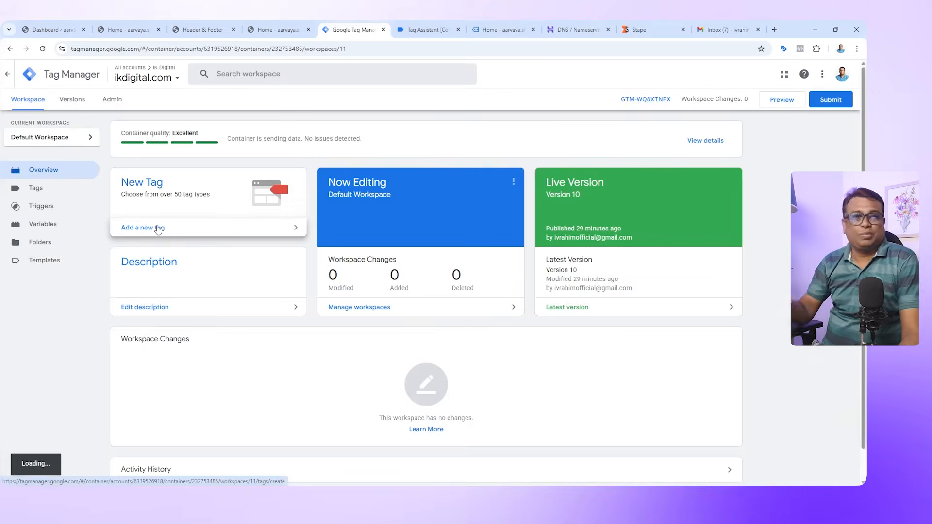
pyautogui.click(51, 194)
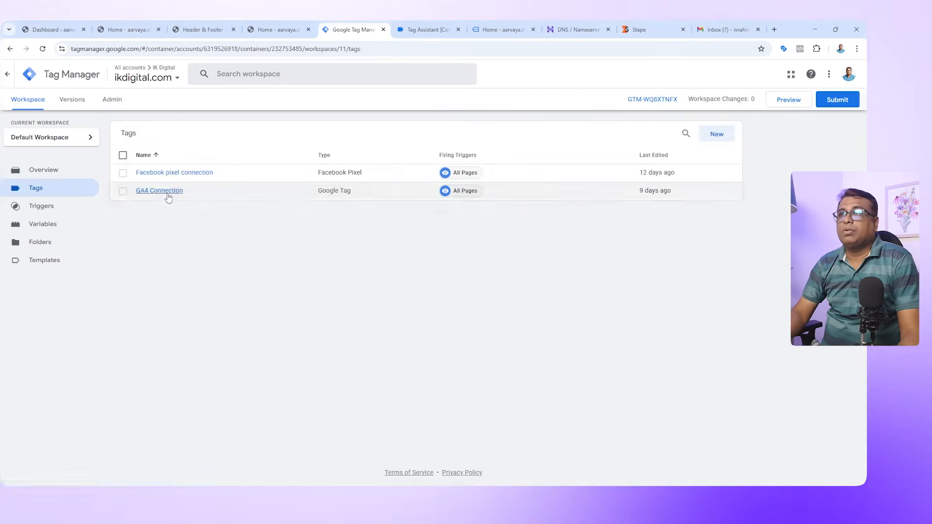
pyautogui.click(168, 192)
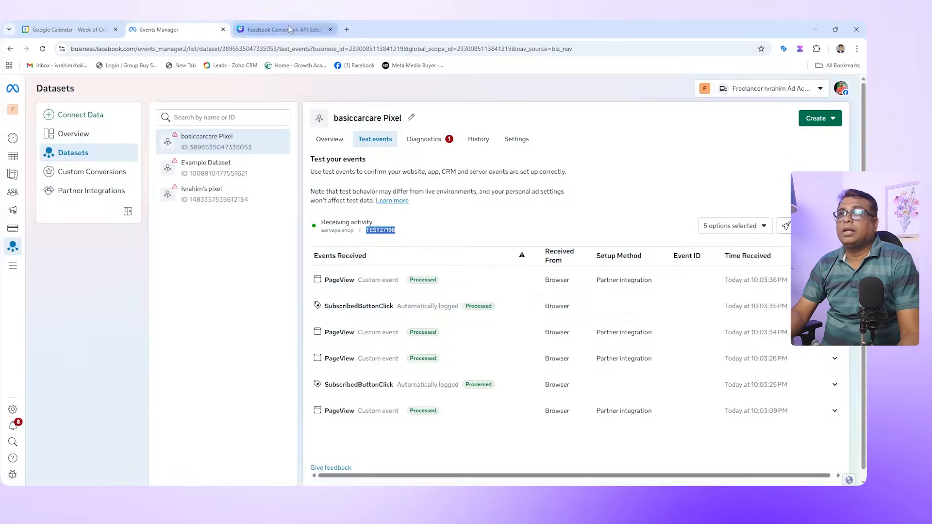
# - Switch to the Canva slide with the setup checklist and copy the parameter name server_container_url from item 10
pyautogui.click(289, 29)
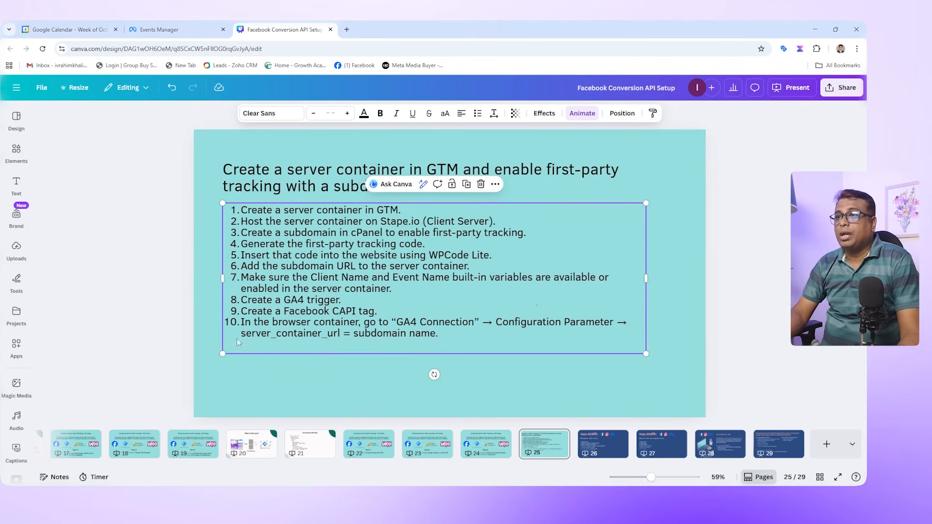
pyautogui.moveTo(245, 337)
pyautogui.mouseDown()
pyautogui.moveTo(299, 336)
pyautogui.moveTo(262, 336)
pyautogui.mouseUp()
pyautogui.doubleClick(262, 334)
pyautogui.click(261, 335)
pyautogui.moveTo(355, 332); pyautogui.dragTo(257, 334)
pyautogui.hotkey('ctrl', 'c')
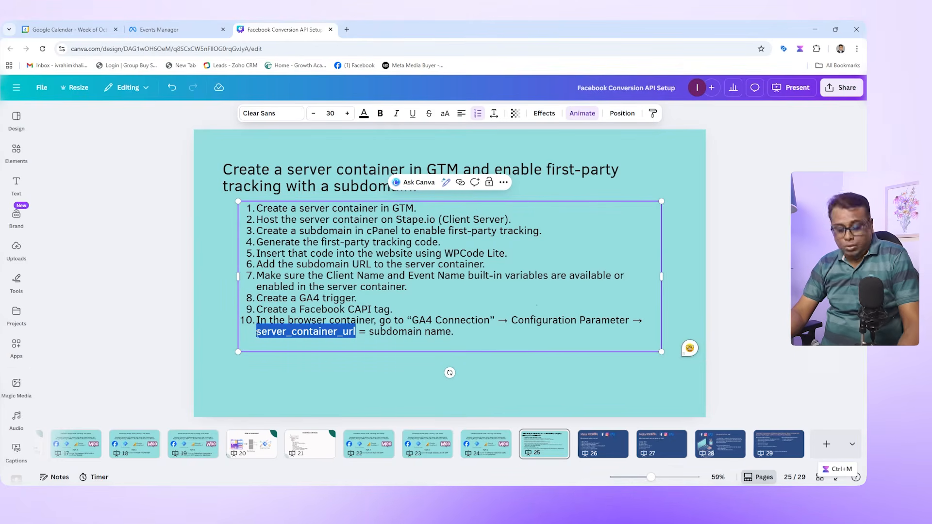
# - Back in Tag Manager, add a configuration parameter named server_container_url to the GA4 Connection tag
pyautogui.click(655, 496)
pyautogui.click(452, 159)
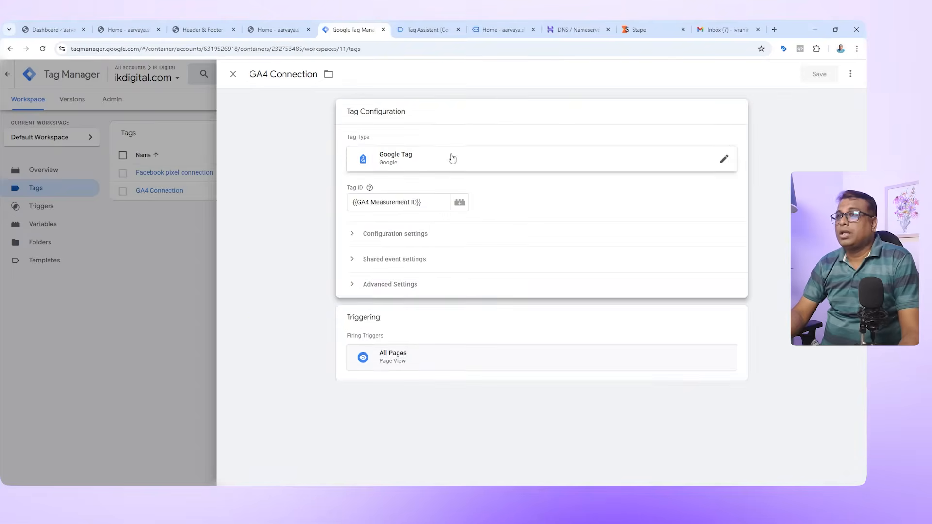
pyautogui.click(477, 240)
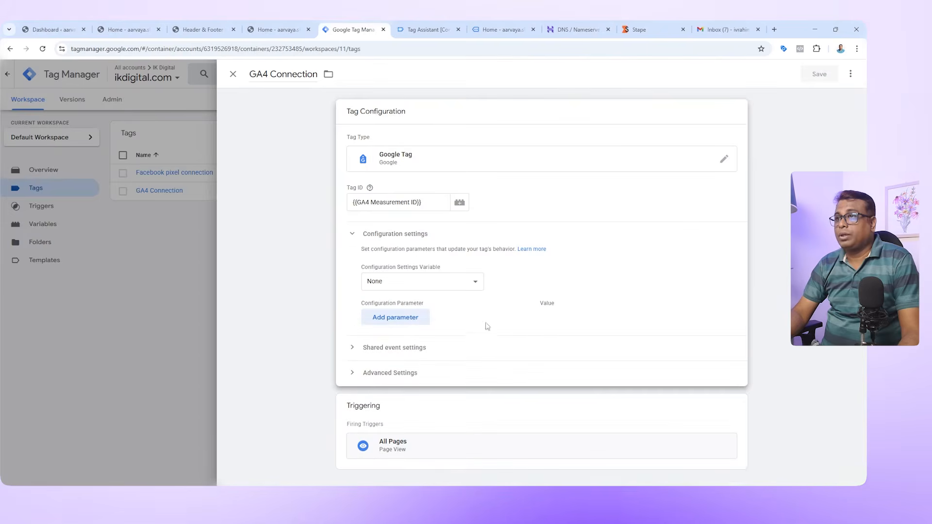
pyautogui.click(483, 345)
pyautogui.scroll(-1, 500, 335)
pyautogui.click(406, 273)
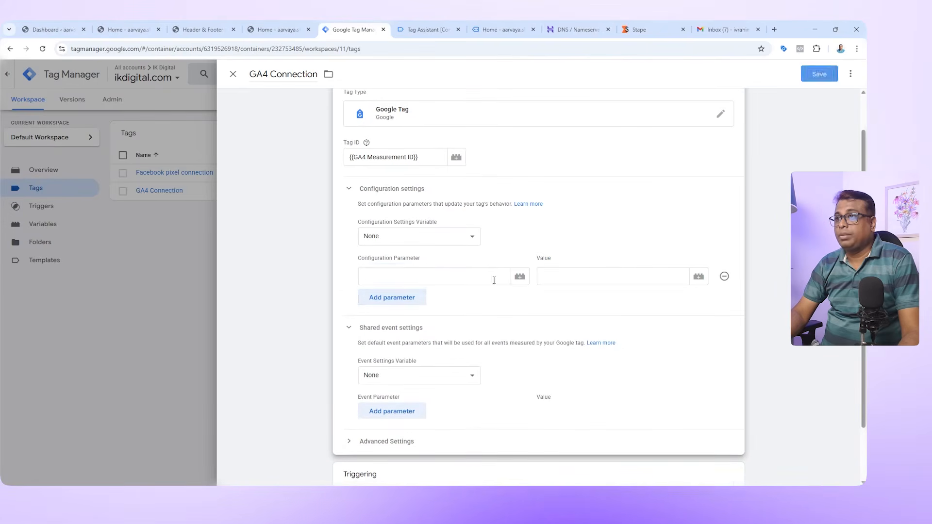
pyautogui.click(379, 281)
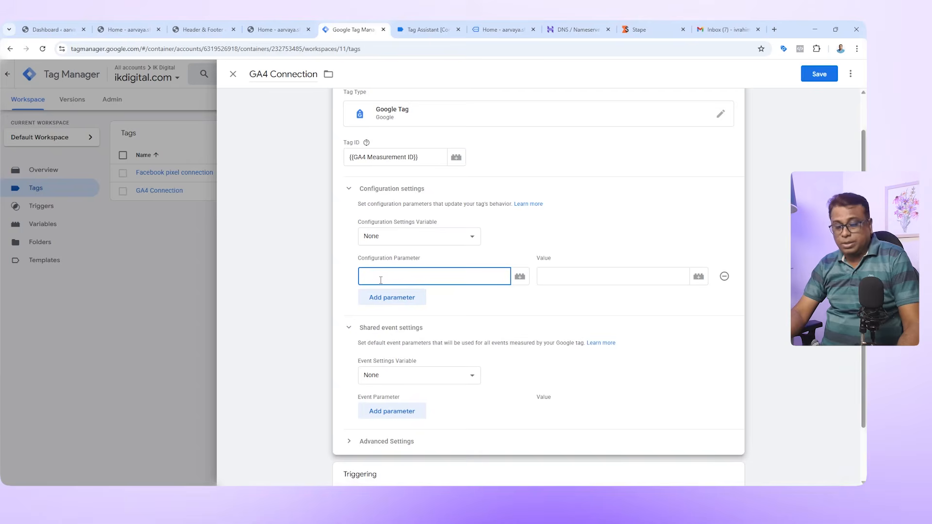
pyautogui.hotkey('ctrl', 'v')
pyautogui.click(536, 281)
pyautogui.click(519, 277)
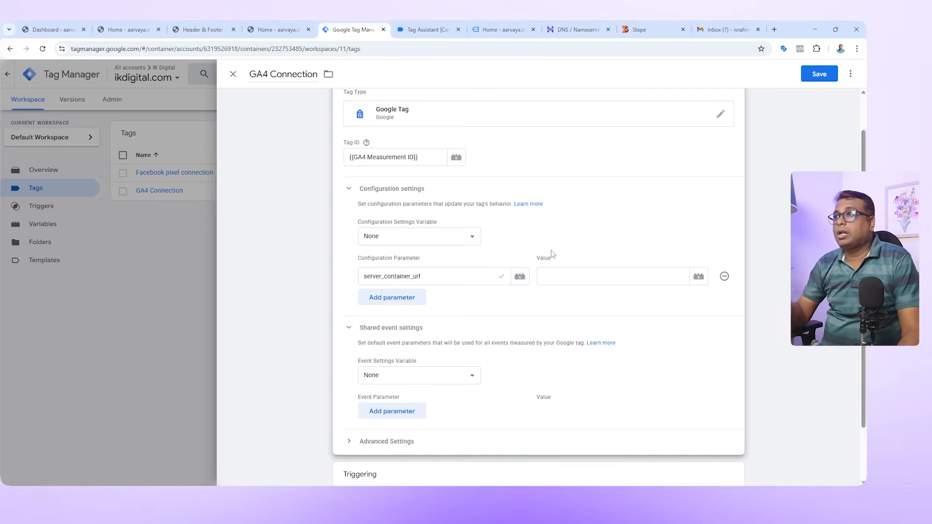
pyautogui.click(631, 26)
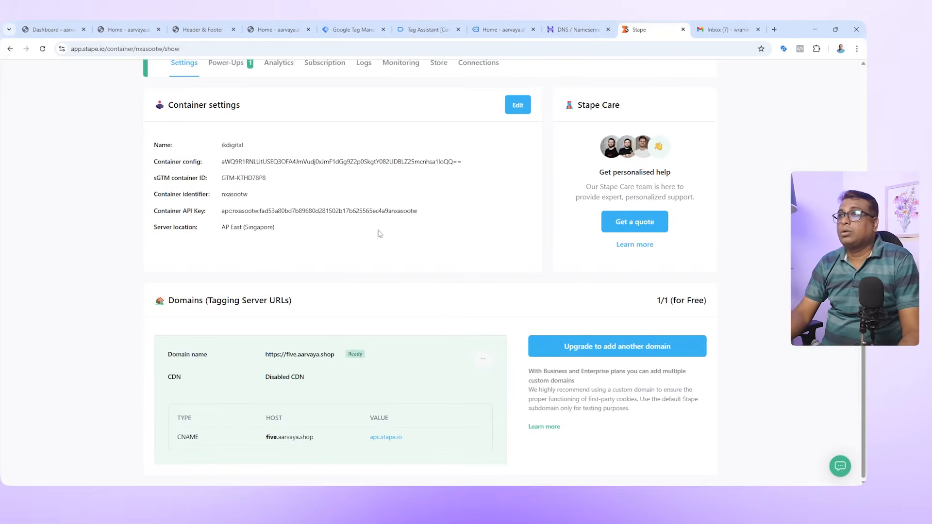
pyautogui.click(353, 30)
pyautogui.click(563, 273)
pyautogui.write('https://five.aarvaya.shop')
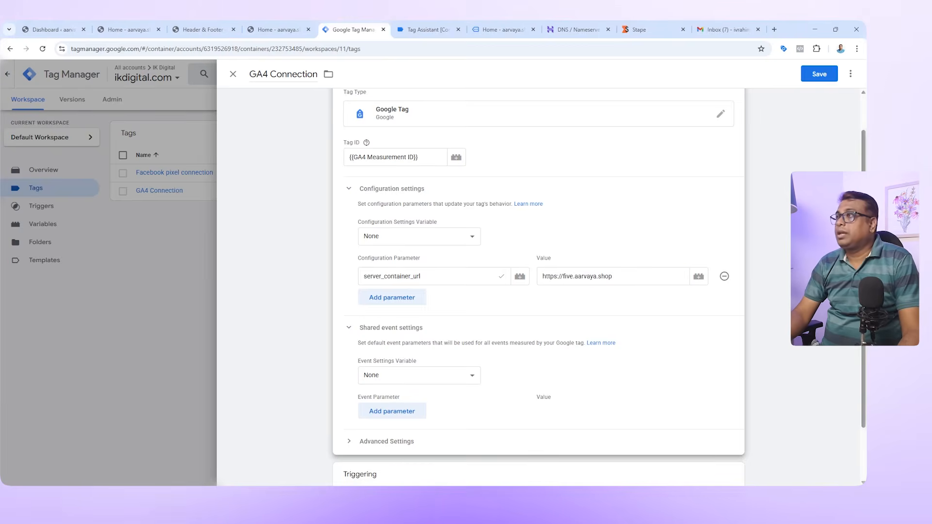
pyautogui.click(827, 76)
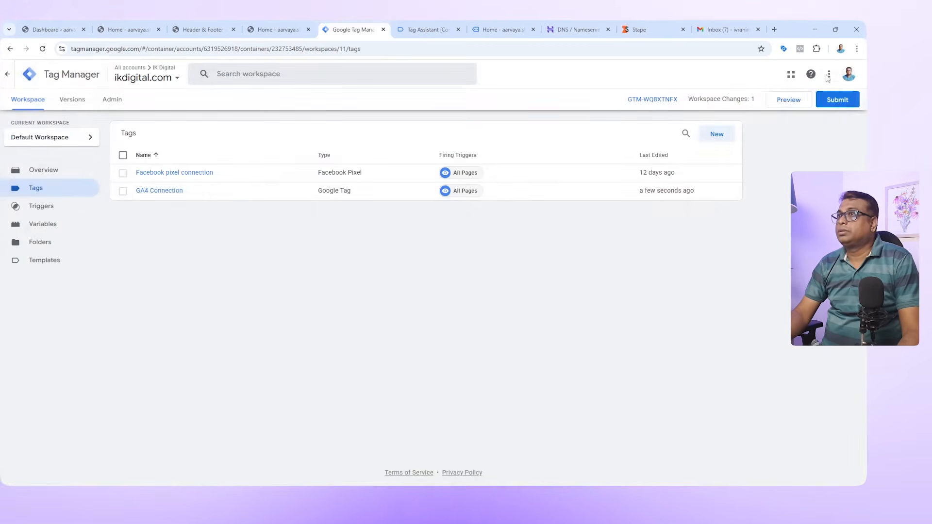
# - Submit and publish the ikdigital.com web container's changes without a version name or description
pyautogui.click(838, 104)
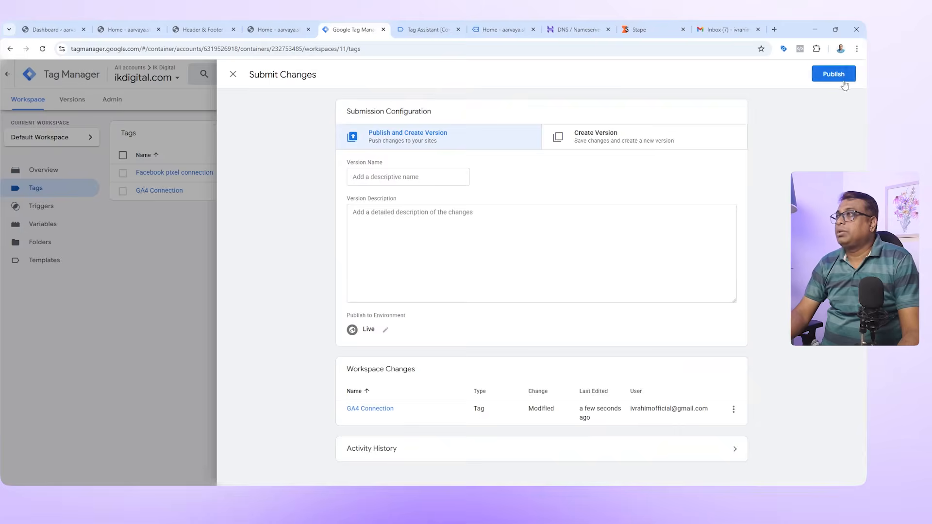
pyautogui.click(844, 76)
pyautogui.click(545, 337)
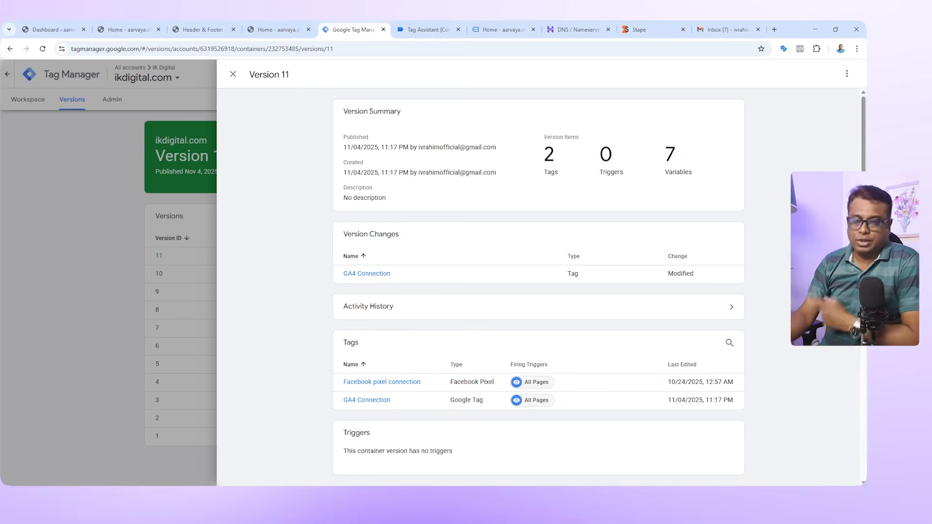
# - Switch to Meta Events Manager and view the basiccarcare Pixel's test events
pyautogui.click(642, 494)
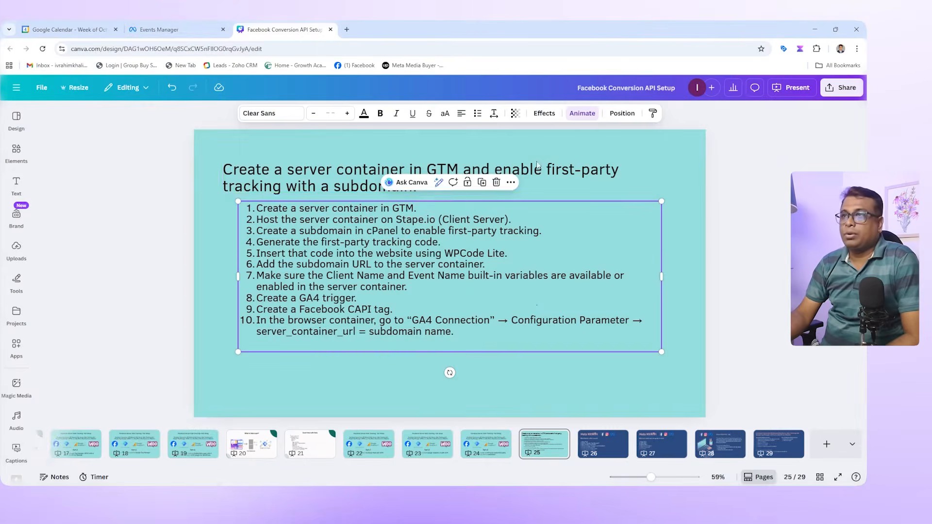
pyautogui.click(170, 27)
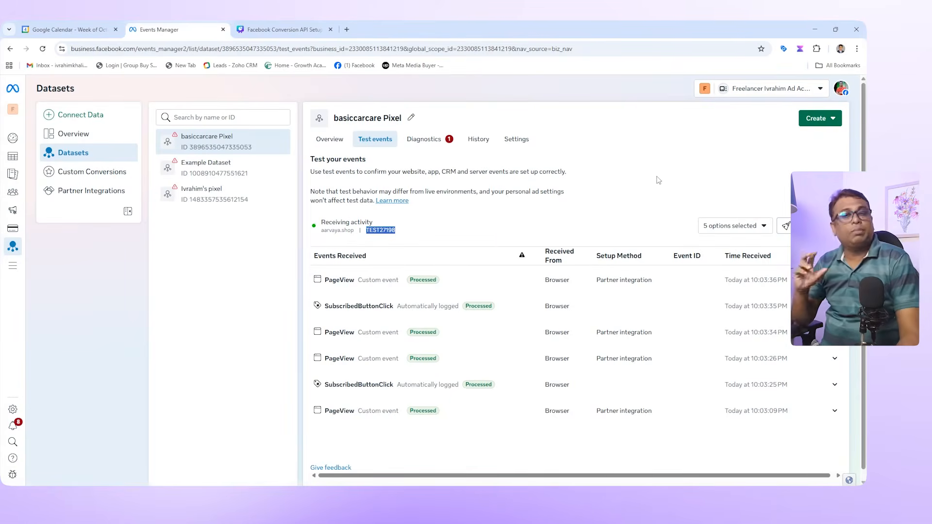
pyautogui.click(550, 231)
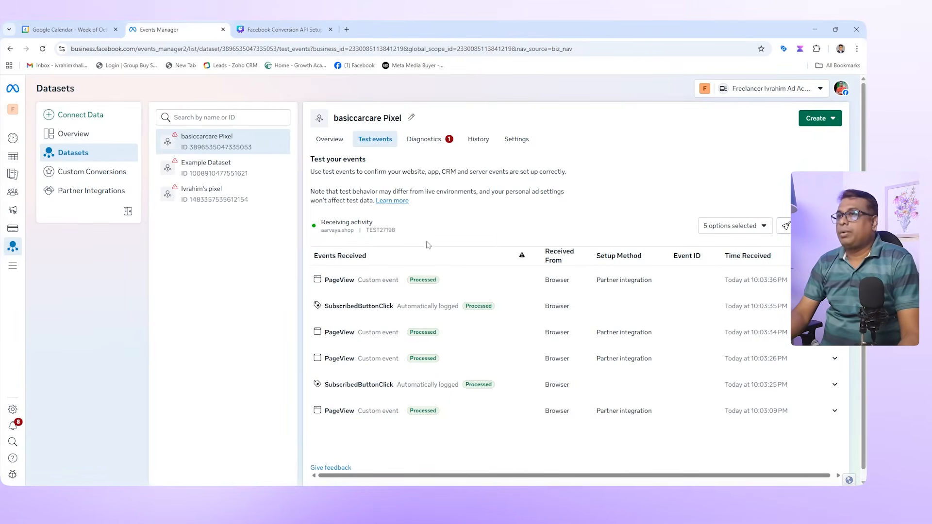
# - Clear the recorded test session activity and open aarvaya.shop from the website events confirmation section
pyautogui.click(785, 226)
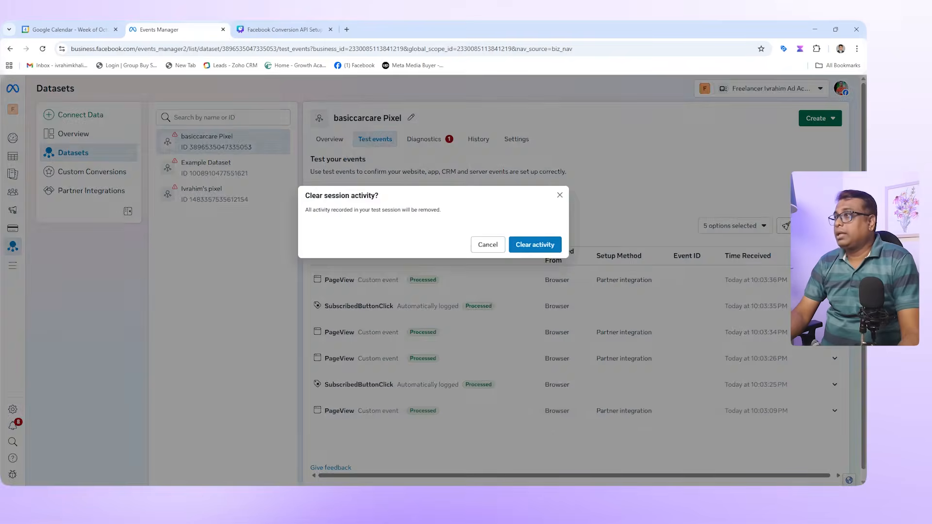
pyautogui.click(552, 249)
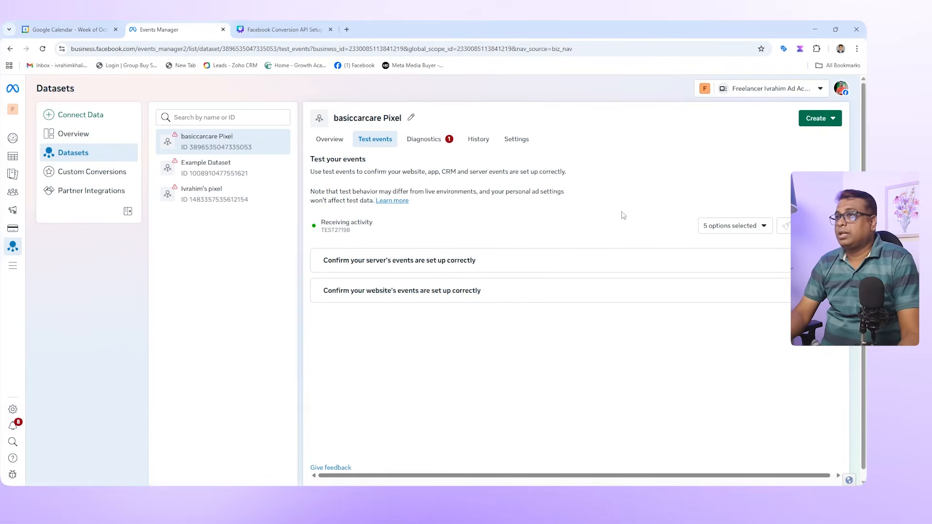
pyautogui.click(506, 300)
pyautogui.click(552, 401)
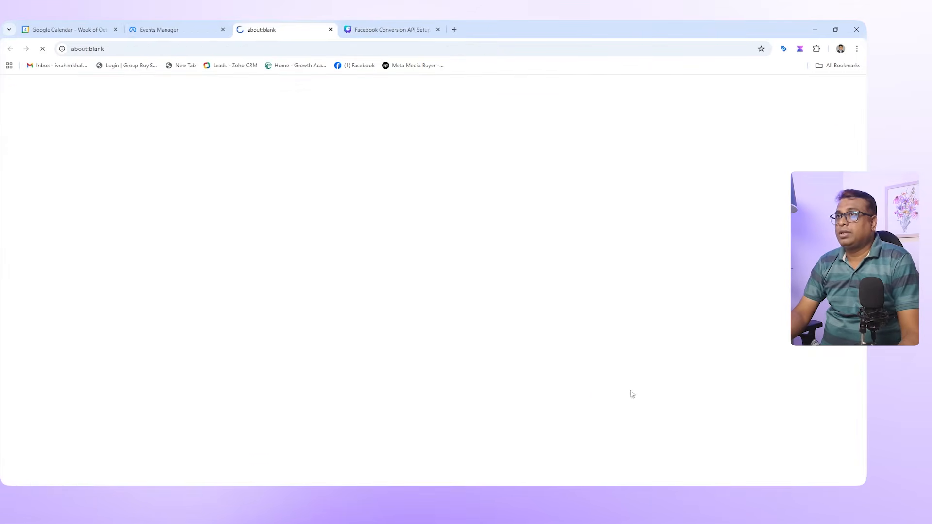
# - Browse the aarvaya.shop home page opened for testing and check the events received in Events Manager
pyautogui.click(207, 35)
pyautogui.click(277, 30)
pyautogui.scroll(-1, 710, 314)
pyautogui.scroll(-3, 710, 314)
pyautogui.click(165, 30)
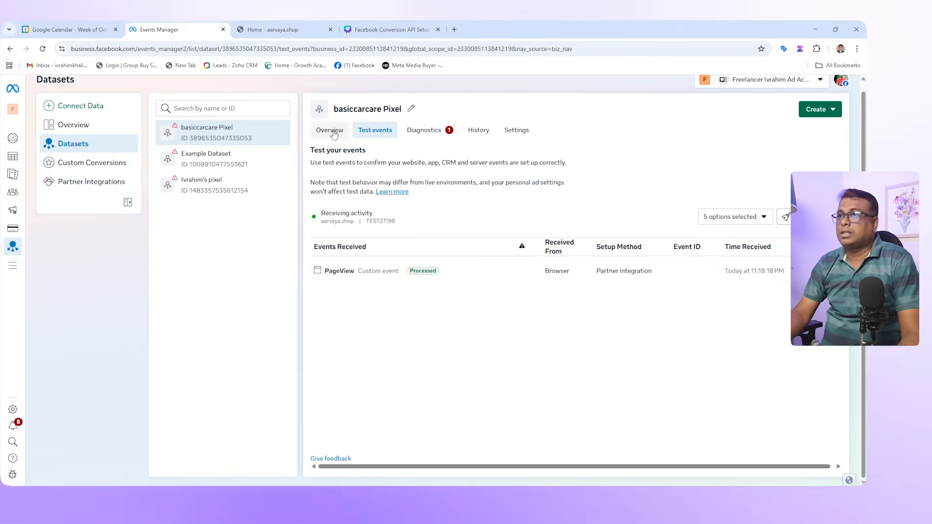
# - Visit the store's Hand Sanitizer product page, browse the site, and recheck the pixel's received browser and server events in Events Manager
pyautogui.click(273, 25)
pyautogui.scroll(-8, 639, 382)
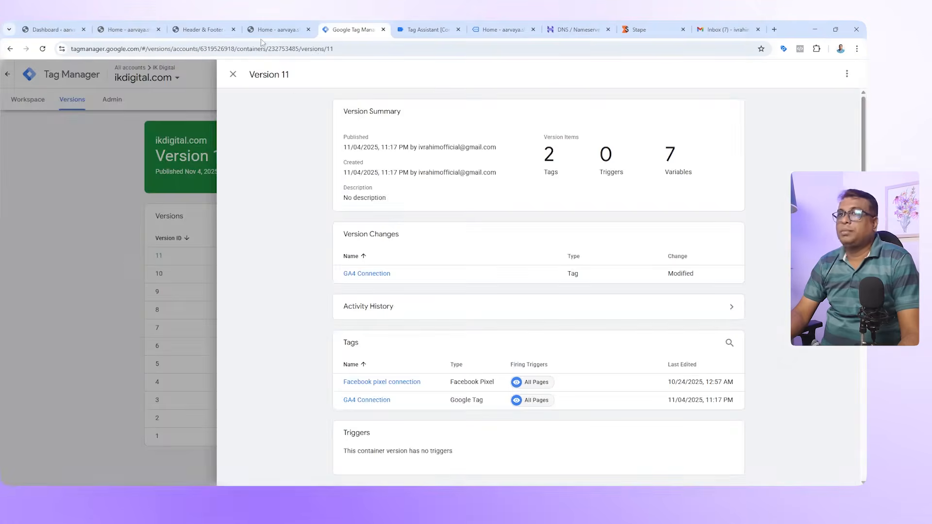
pyautogui.click(119, 31)
pyautogui.scroll(-6, 346, 253)
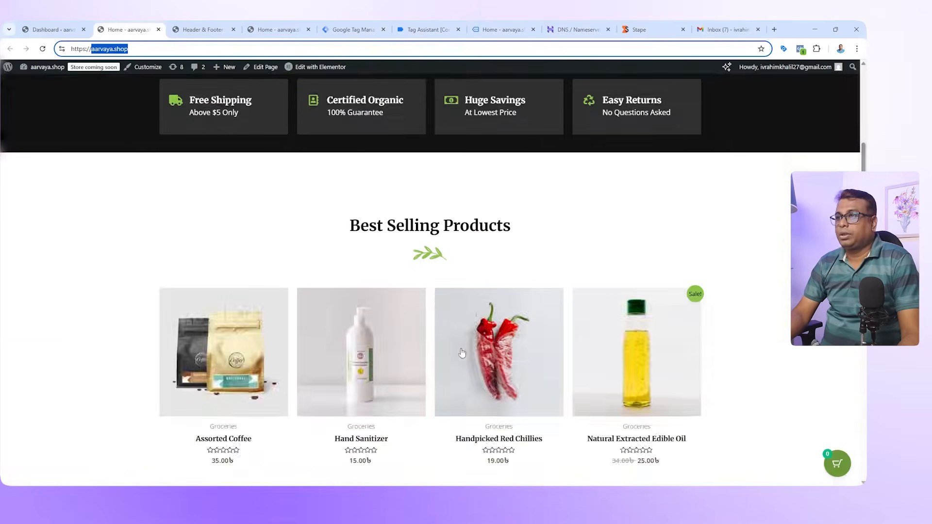
pyautogui.click(409, 297)
pyautogui.scroll(-13, 283, 222)
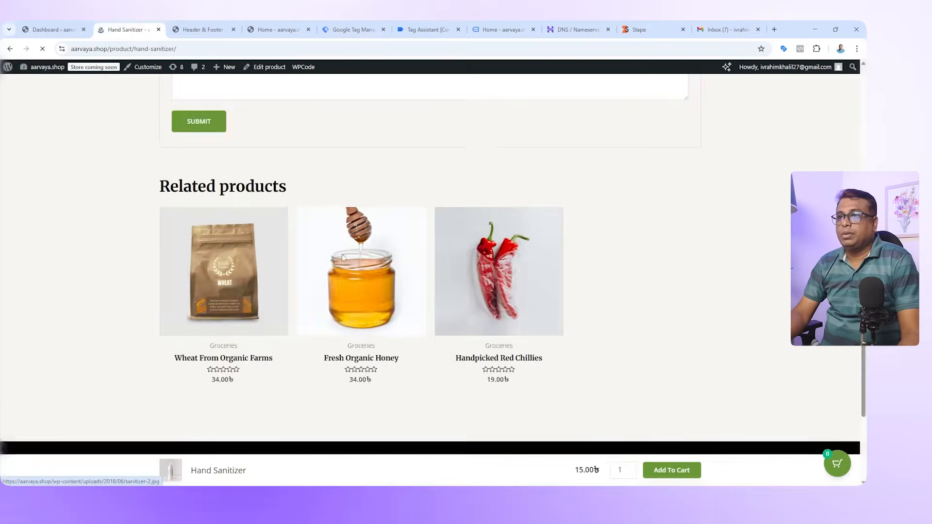
pyautogui.scroll(13, 431, 308)
pyautogui.scroll(-4, 431, 308)
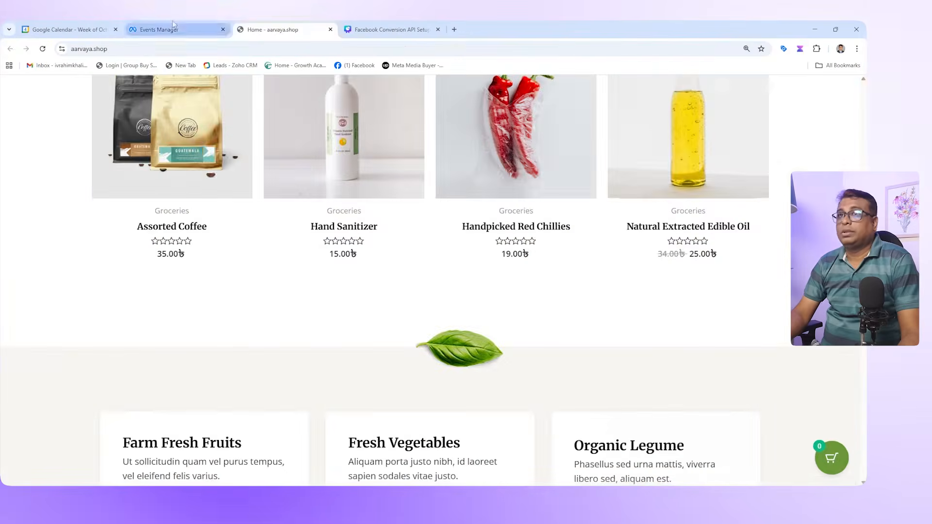
pyautogui.click(173, 25)
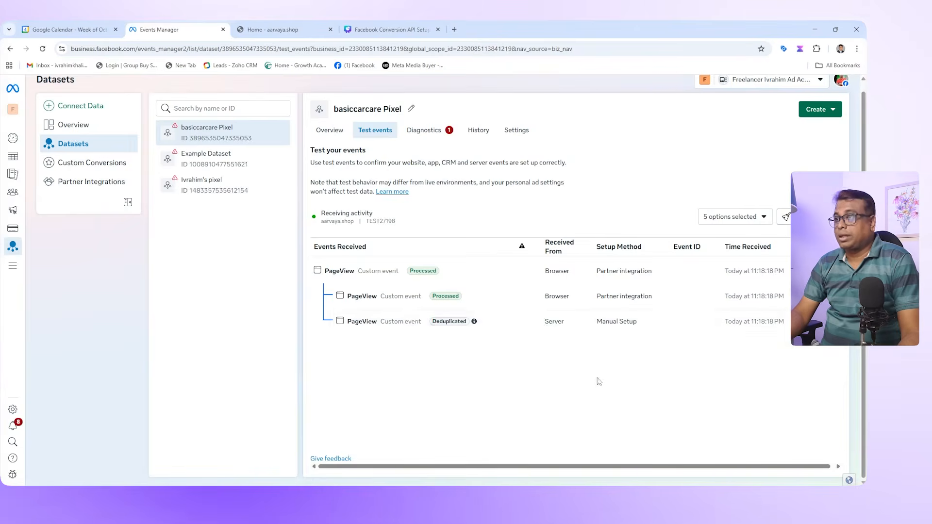